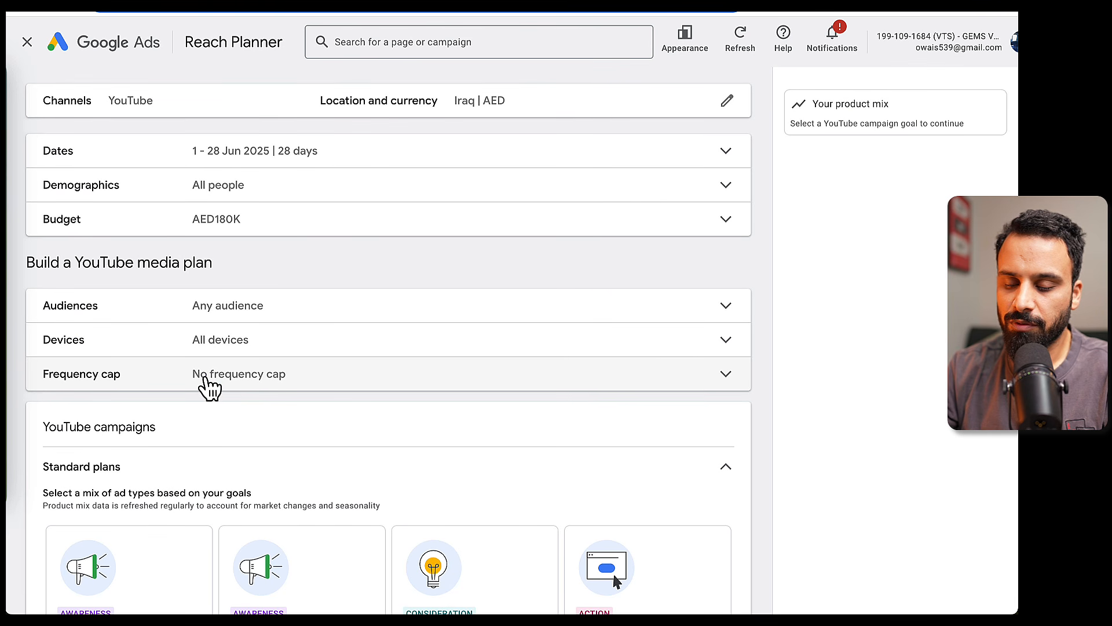
Set the plan's dates to 1 Jun - 31 Aug 2025.
click(283, 167)
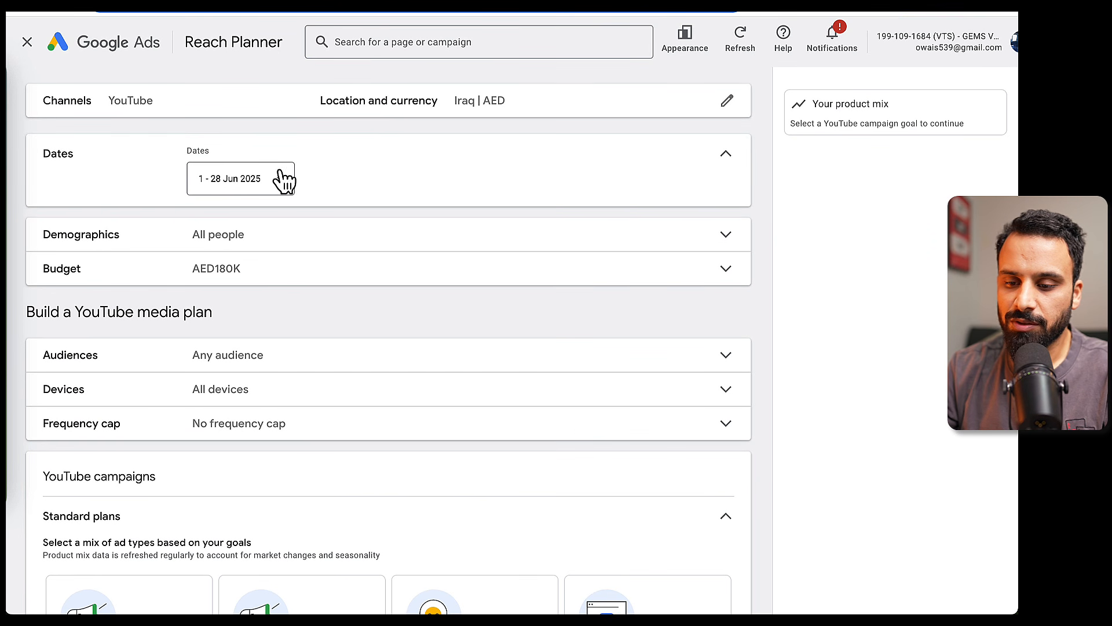
click(259, 177)
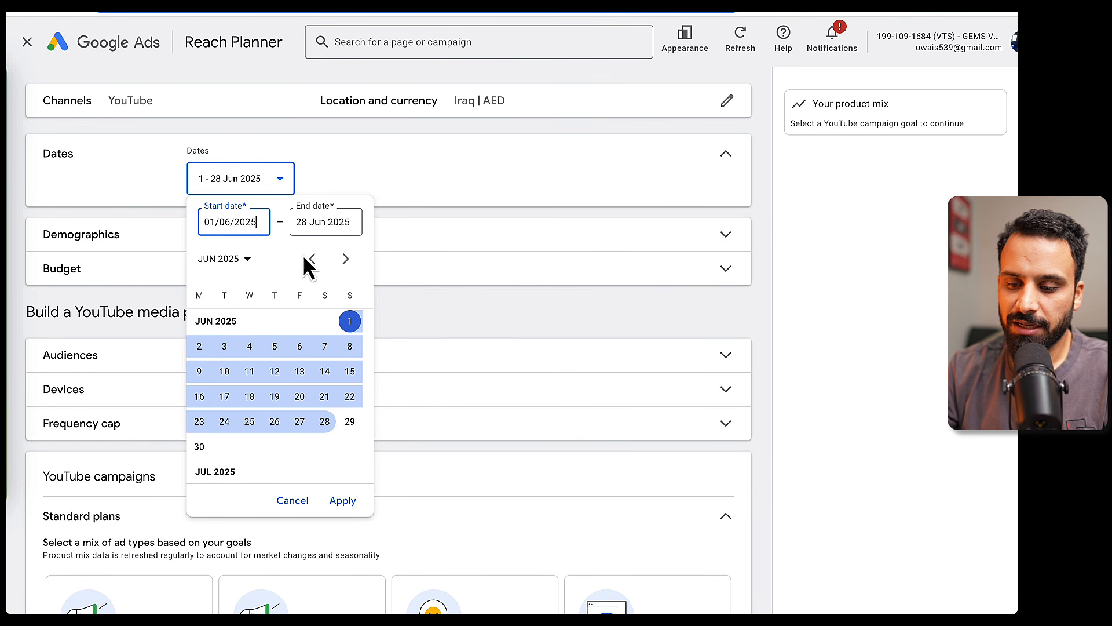
key(Tab)
click(345, 261)
click(345, 261)
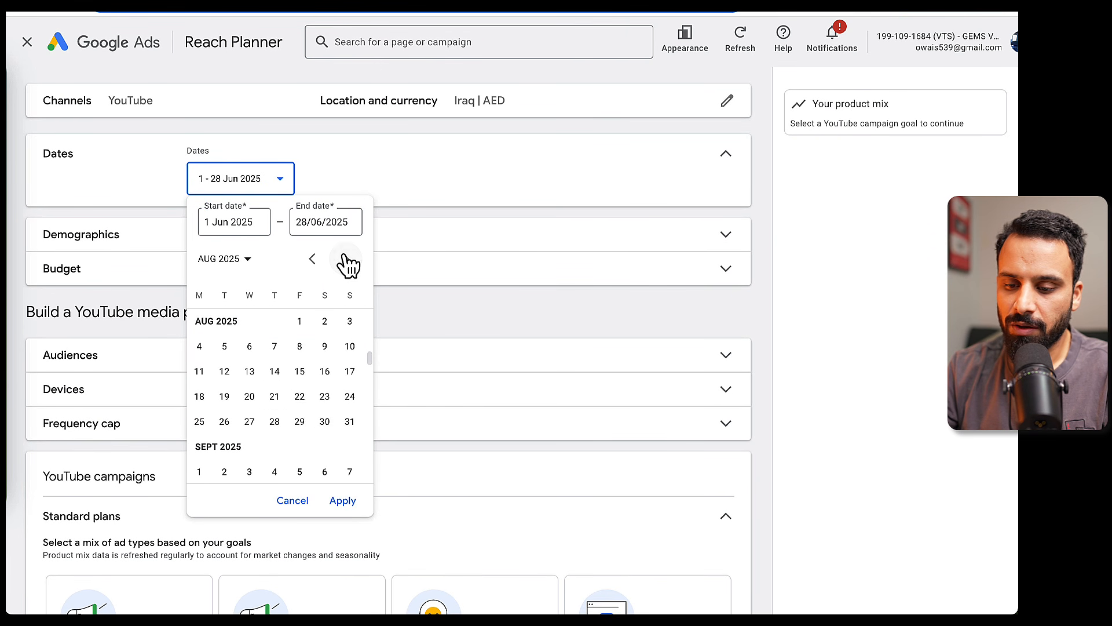
click(350, 421)
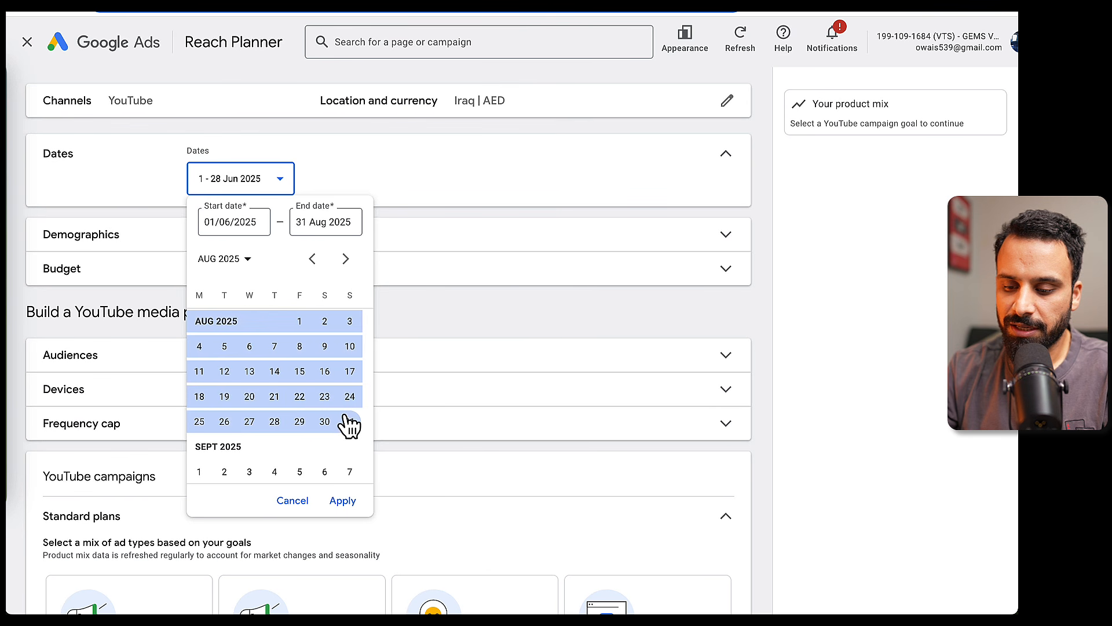
click(346, 502)
Restrict the demographics to a specific age range of 25 to 54, keeping both genders.
click(253, 248)
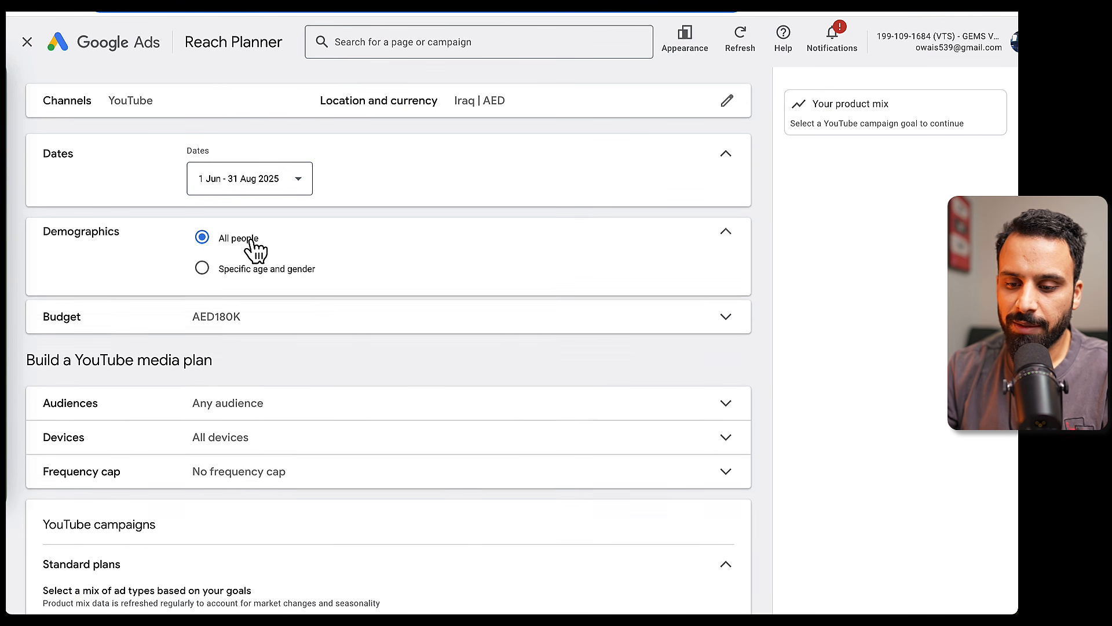
click(261, 284)
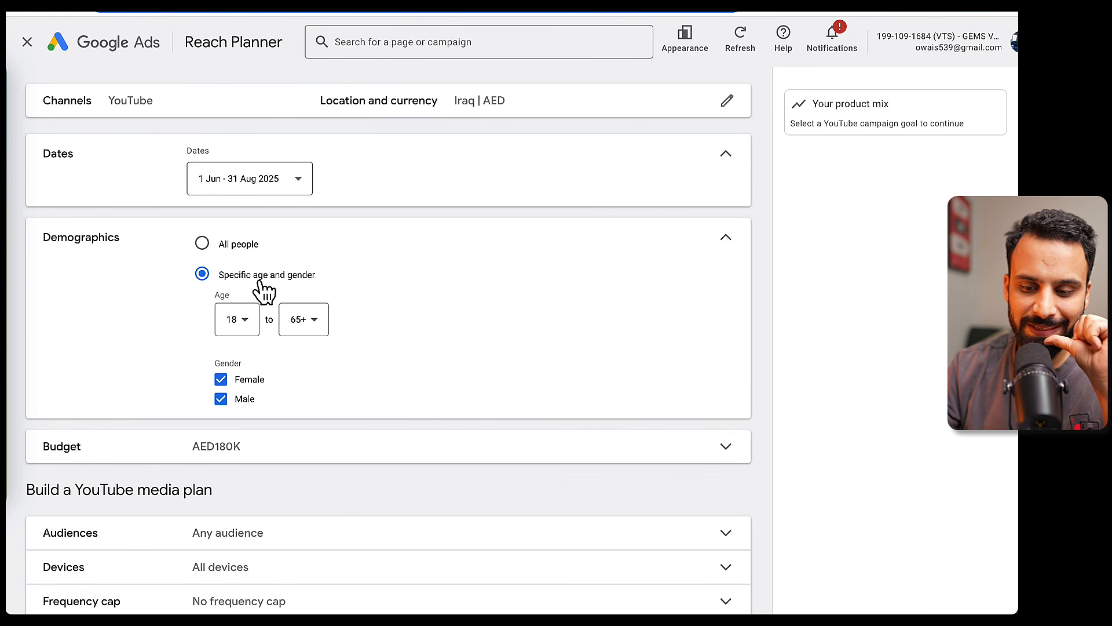
click(256, 331)
click(238, 366)
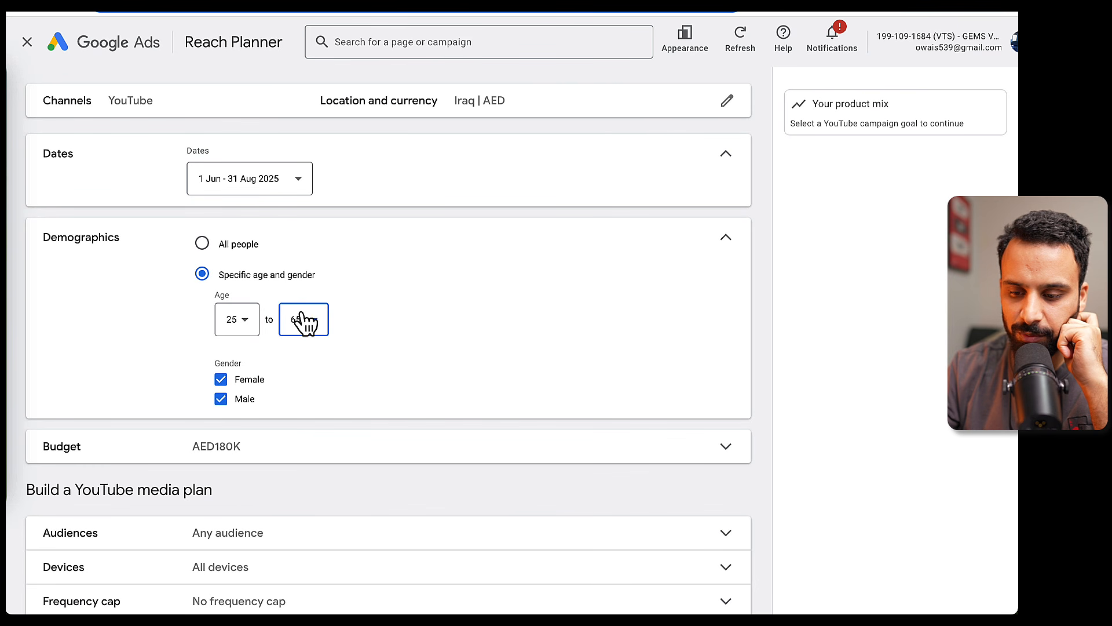
click(303, 321)
click(304, 432)
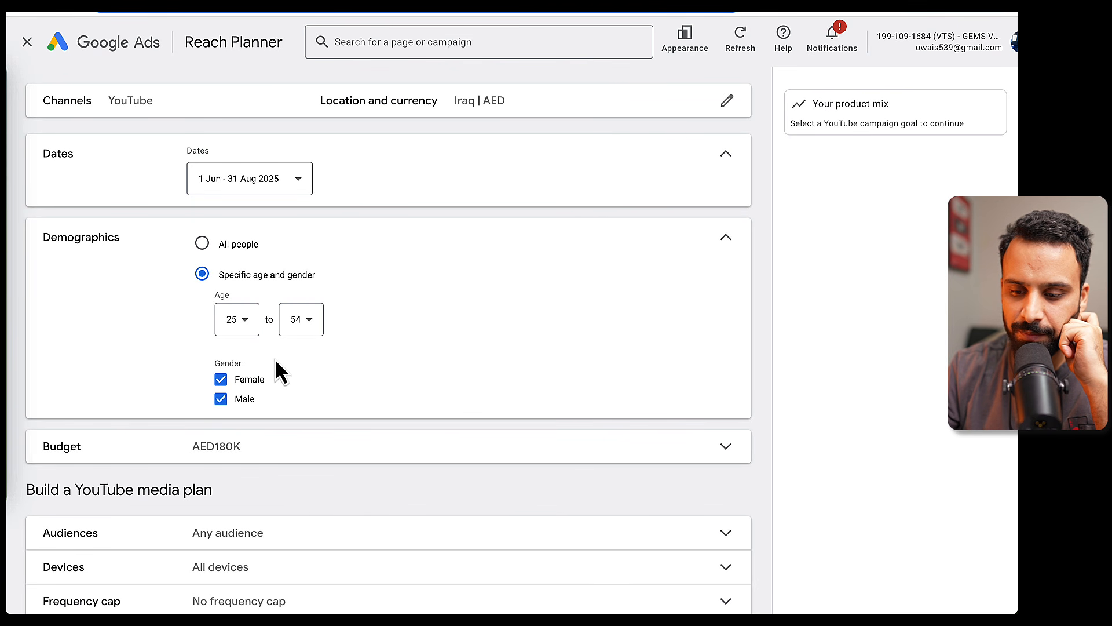
Review the budget and device targeting settings without changing them.
scroll(274, 358, down, 3)
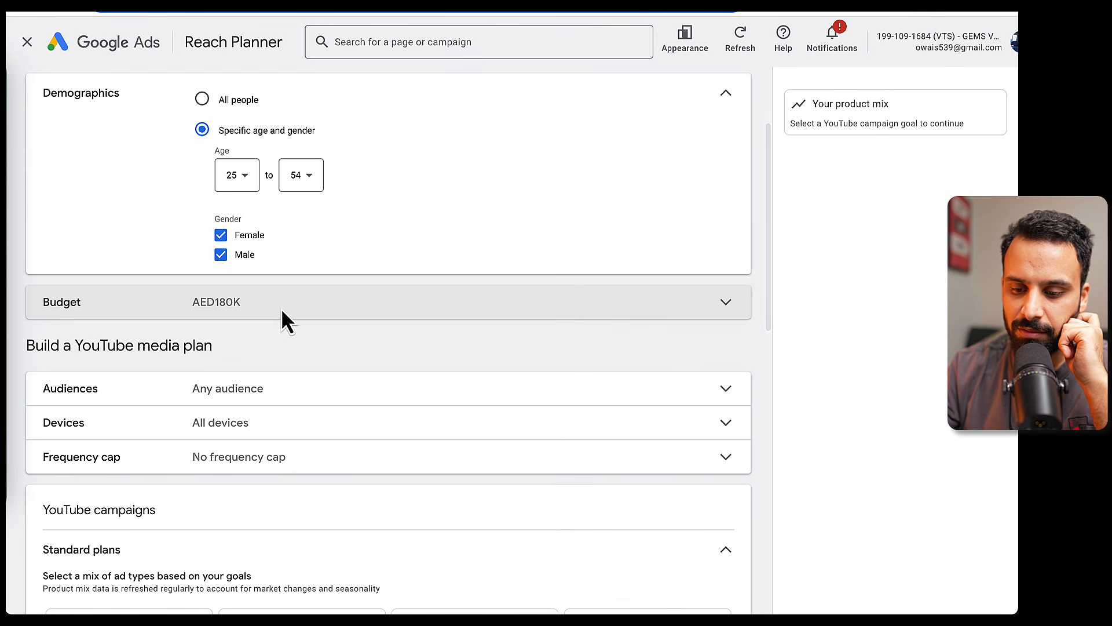
click(281, 307)
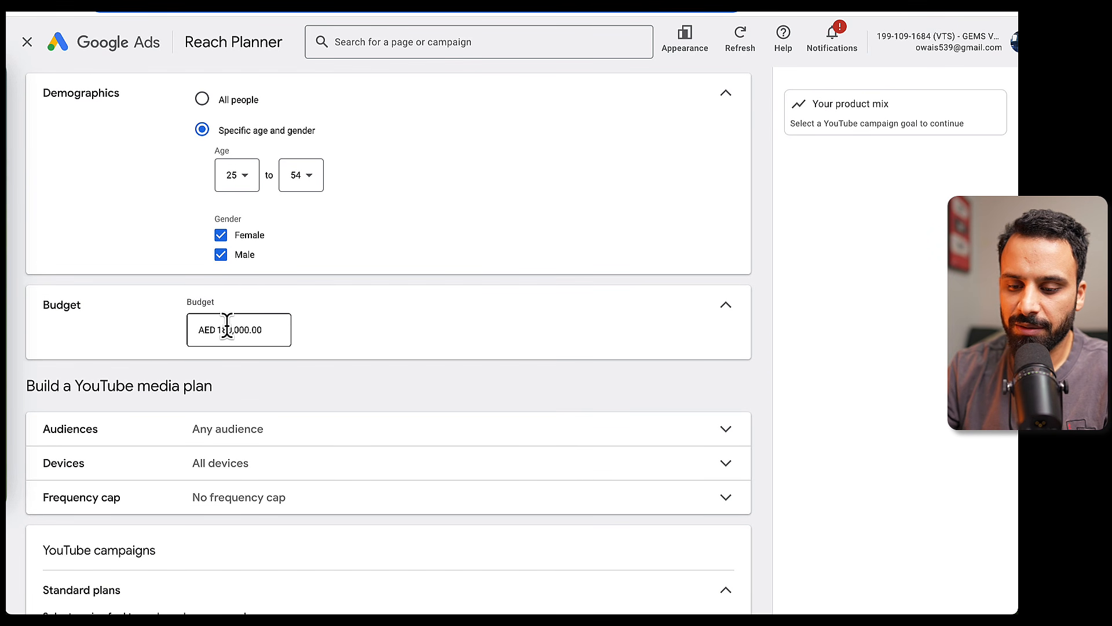
click(716, 309)
scroll(437, 368, down, 2)
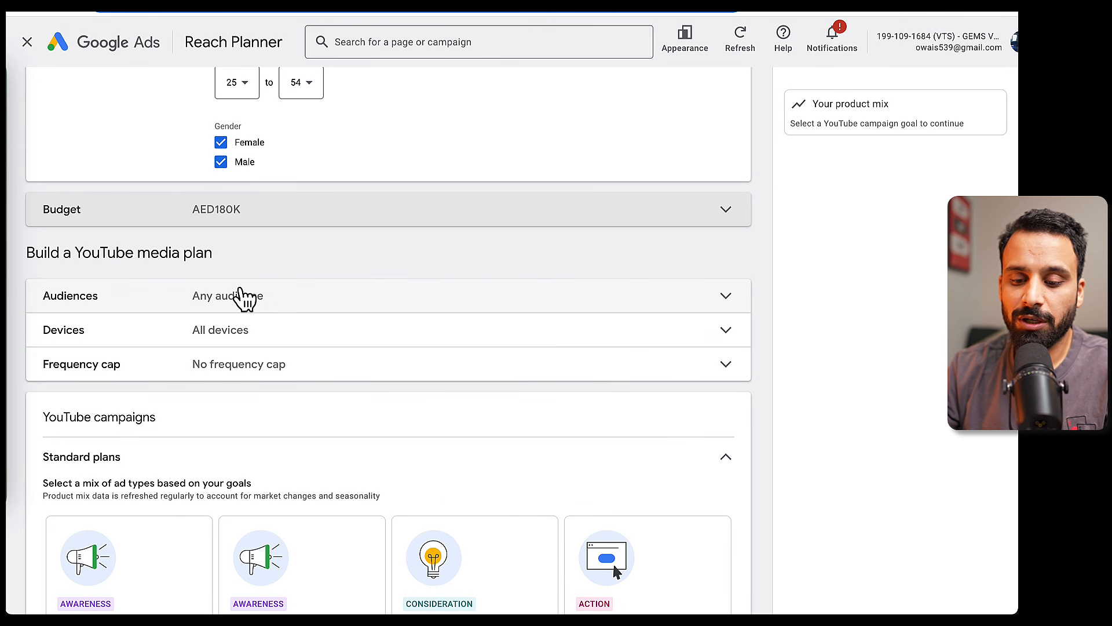
click(250, 339)
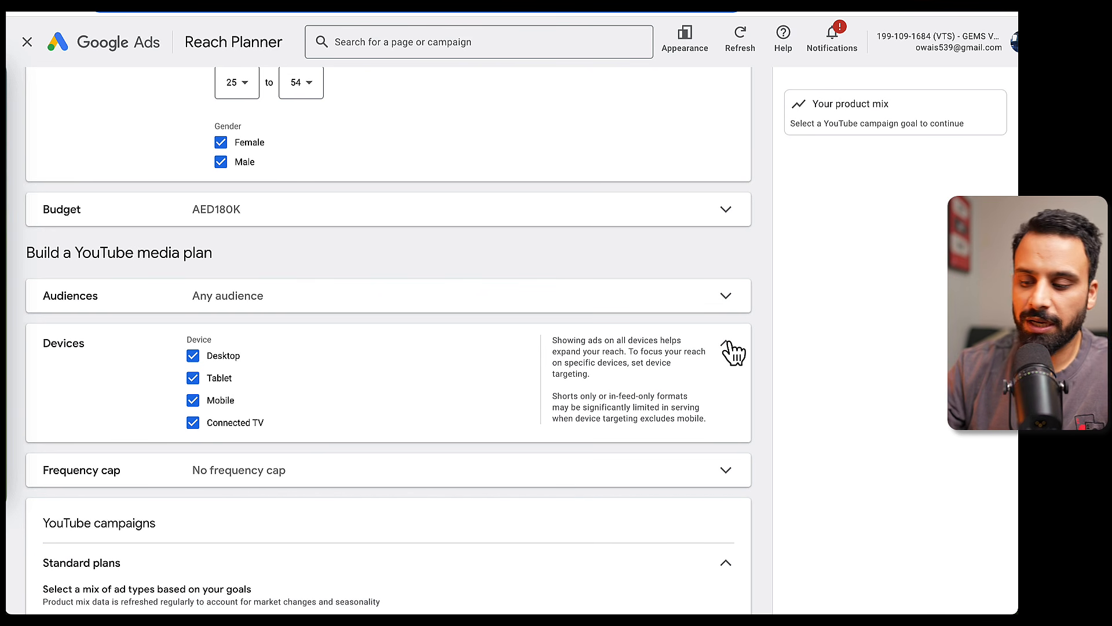
click(728, 345)
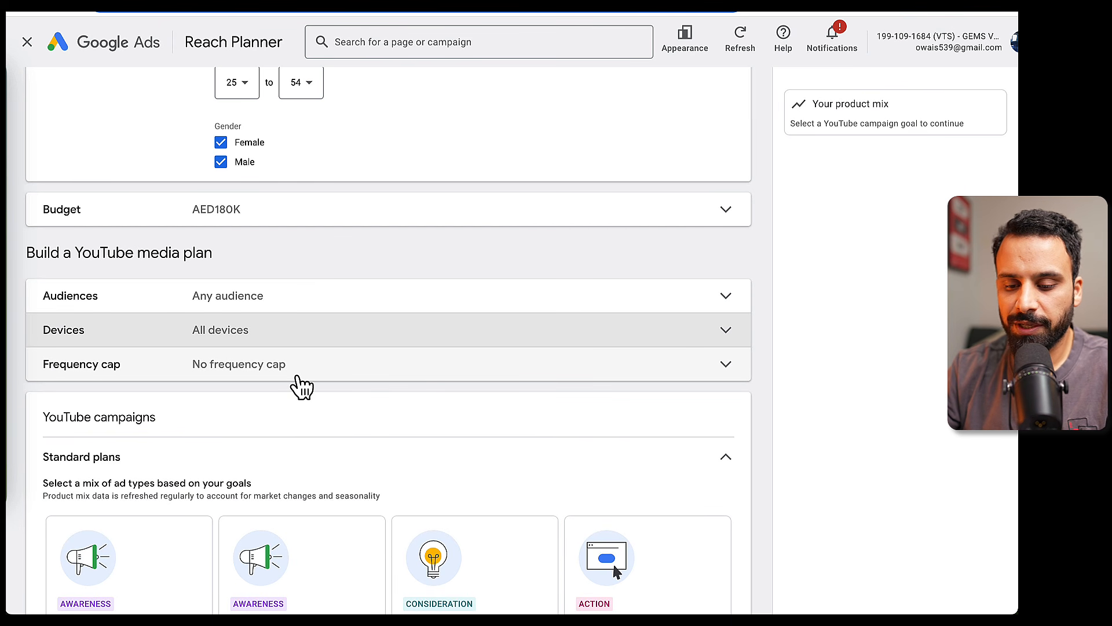
Set the frequency cap per campaign to 7 per week.
click(304, 375)
click(222, 409)
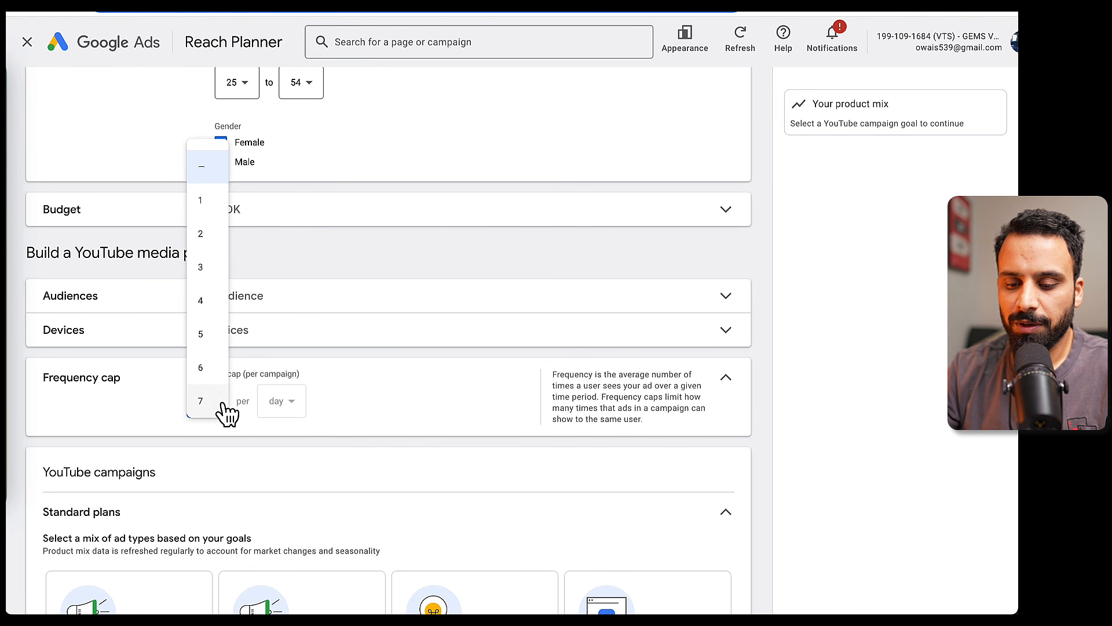
click(202, 402)
click(292, 414)
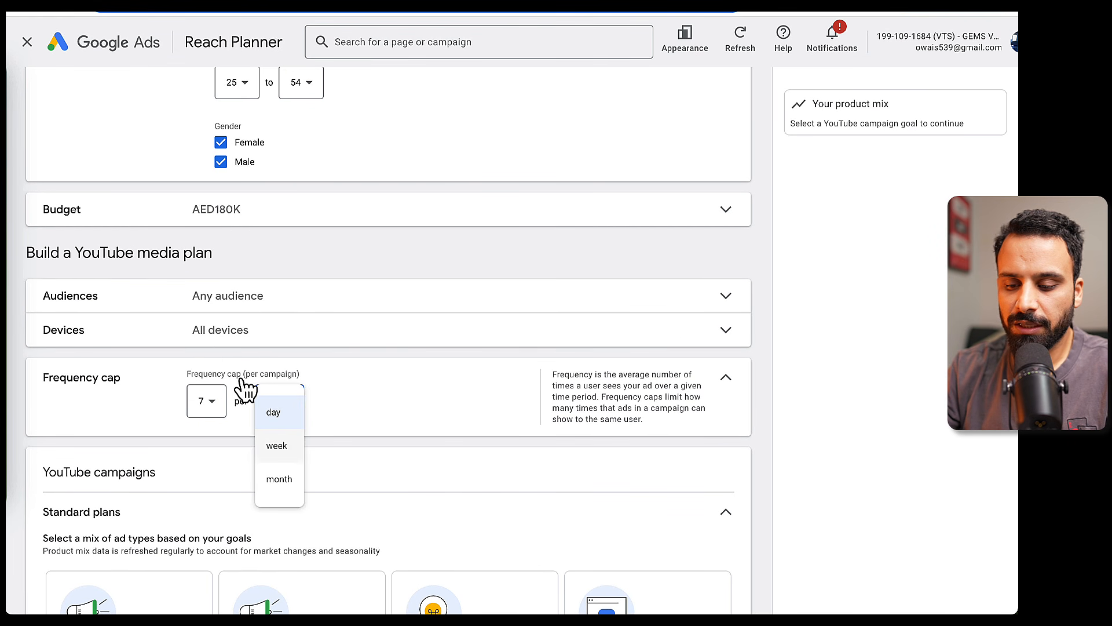
click(278, 442)
Choose the Efficient reach standard plan with 100% Video reach campaign (CPM) and generate its forecast.
scroll(96, 220, down, 4)
scroll(213, 278, down, 2)
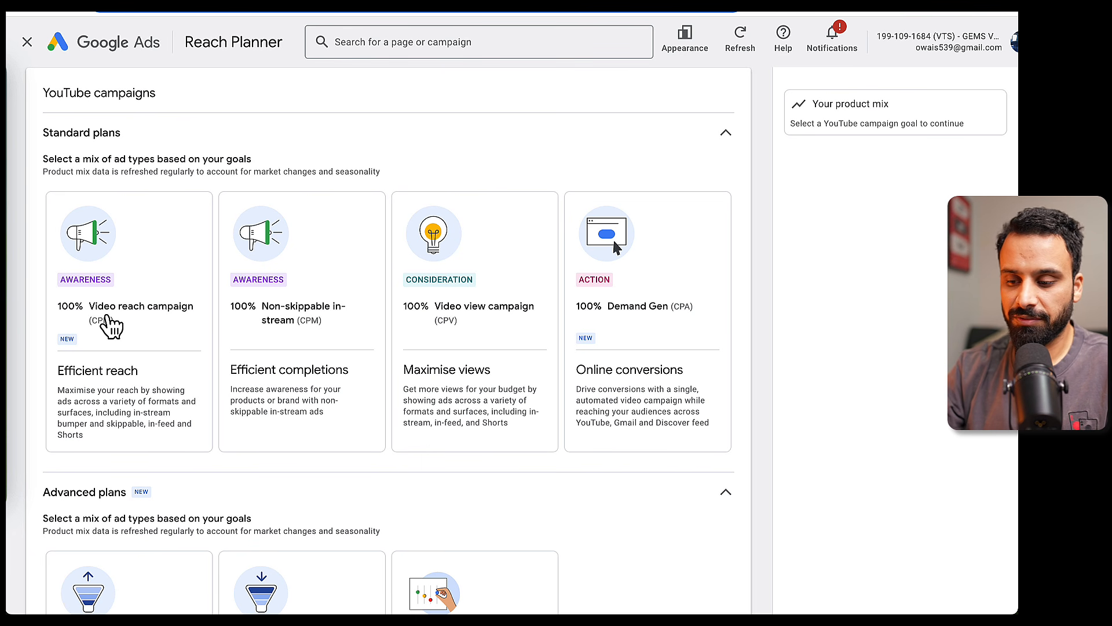
click(136, 318)
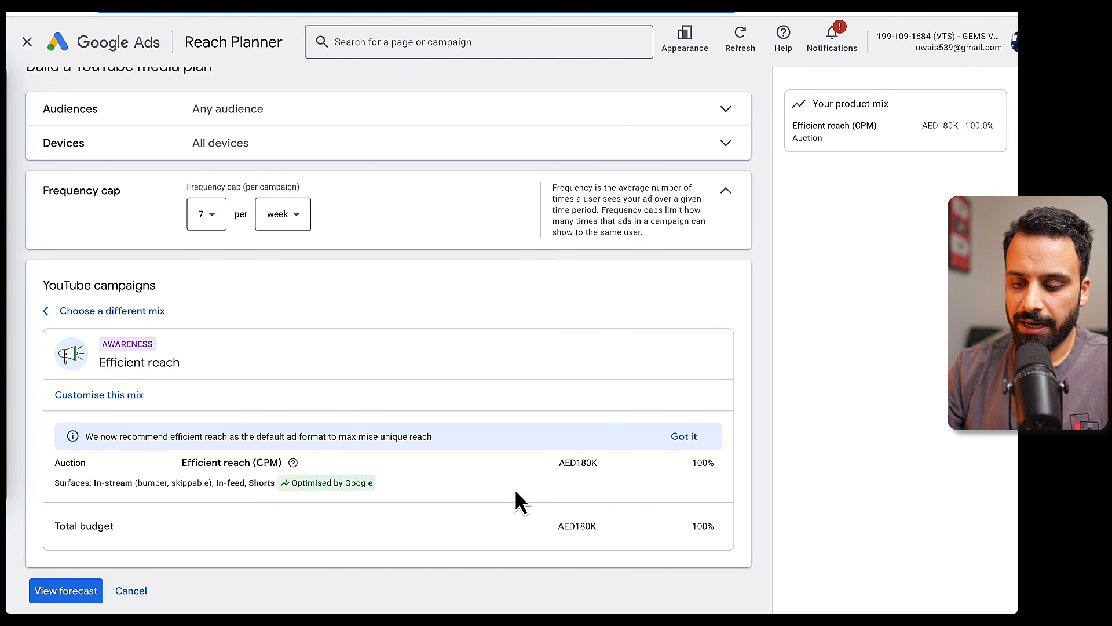
click(66, 590)
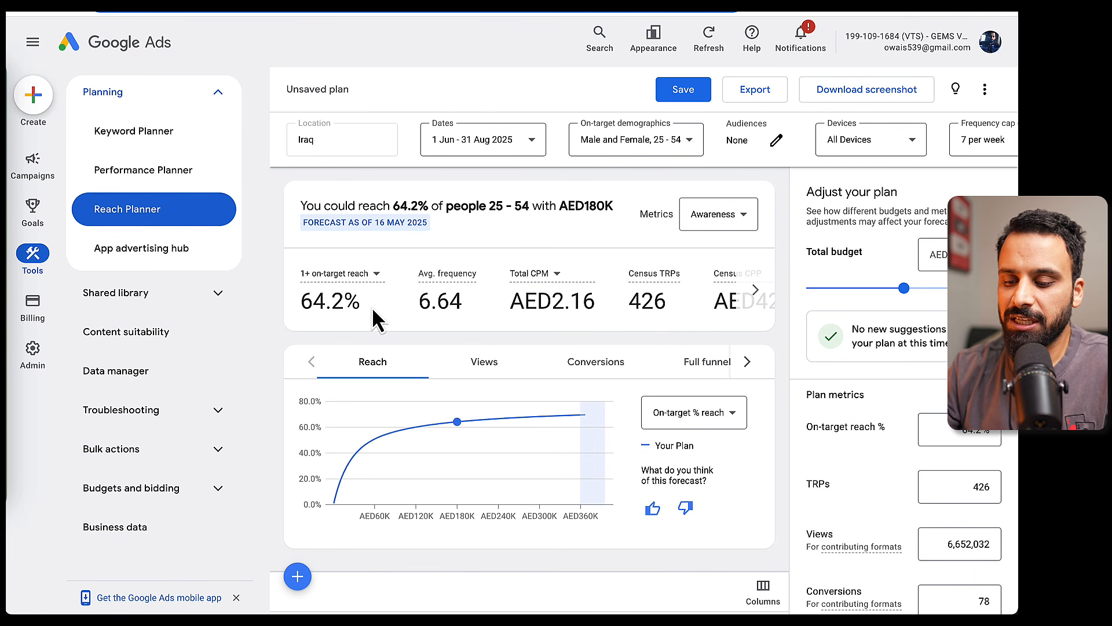
Examine the forecast's Views and Conversions charts and return to the Reach chart.
click(497, 369)
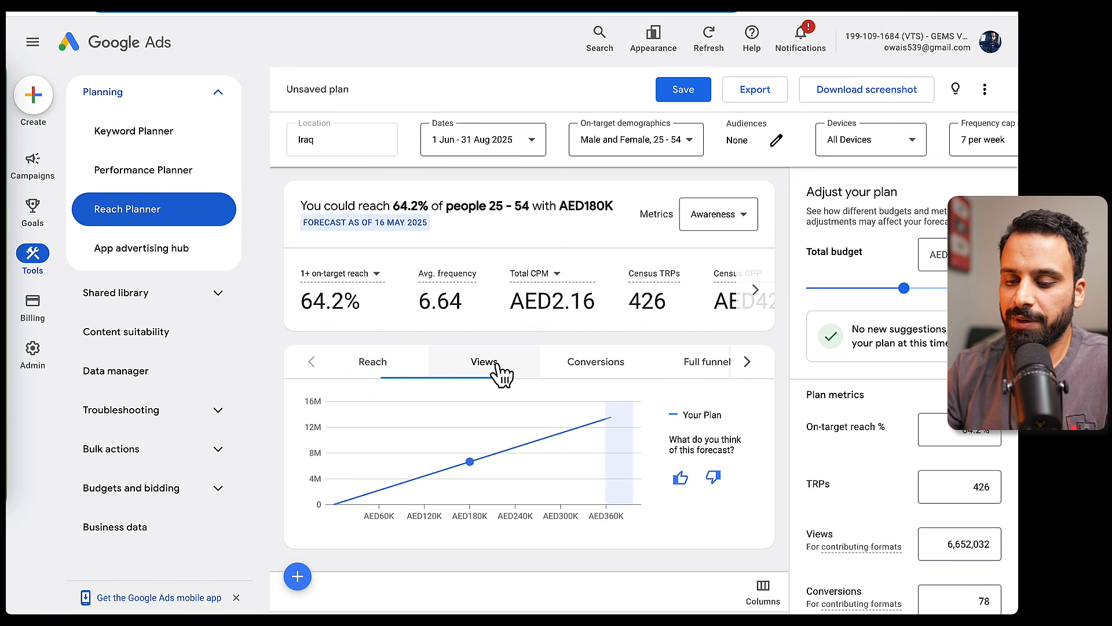
click(597, 370)
click(360, 364)
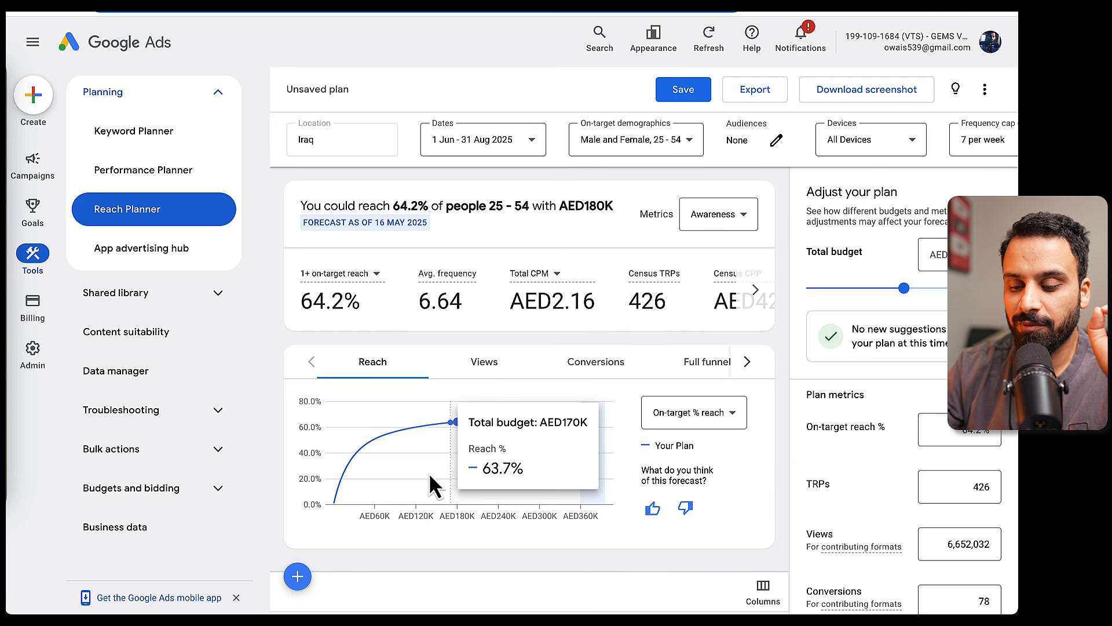
Set the total budget to about AED58.7K on the reach curve and compare the Views and Reach charts.
click(373, 440)
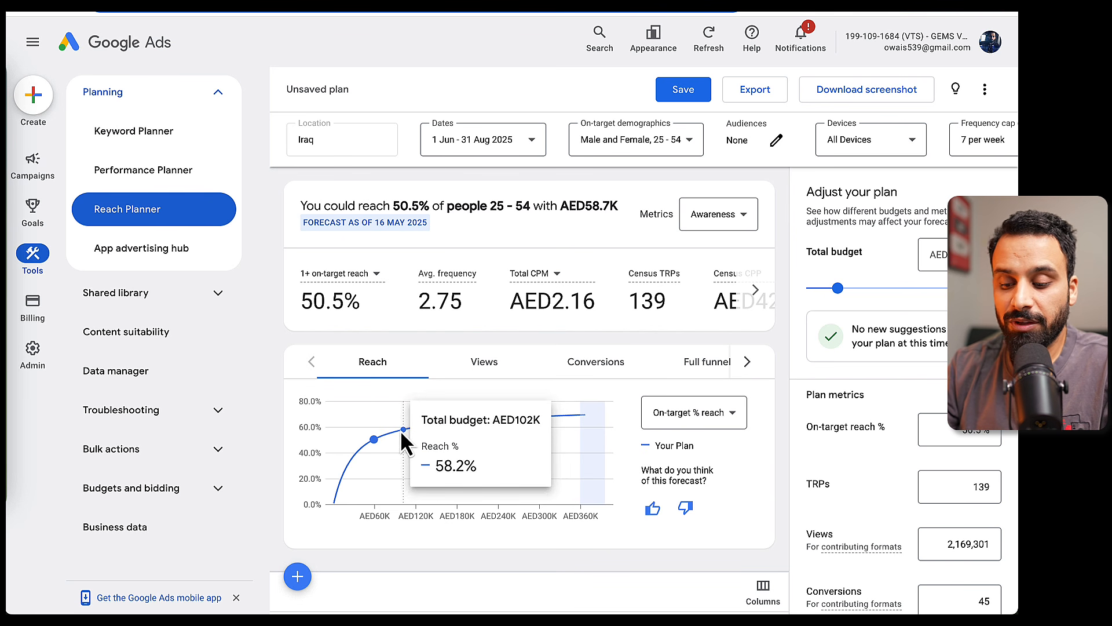
click(485, 370)
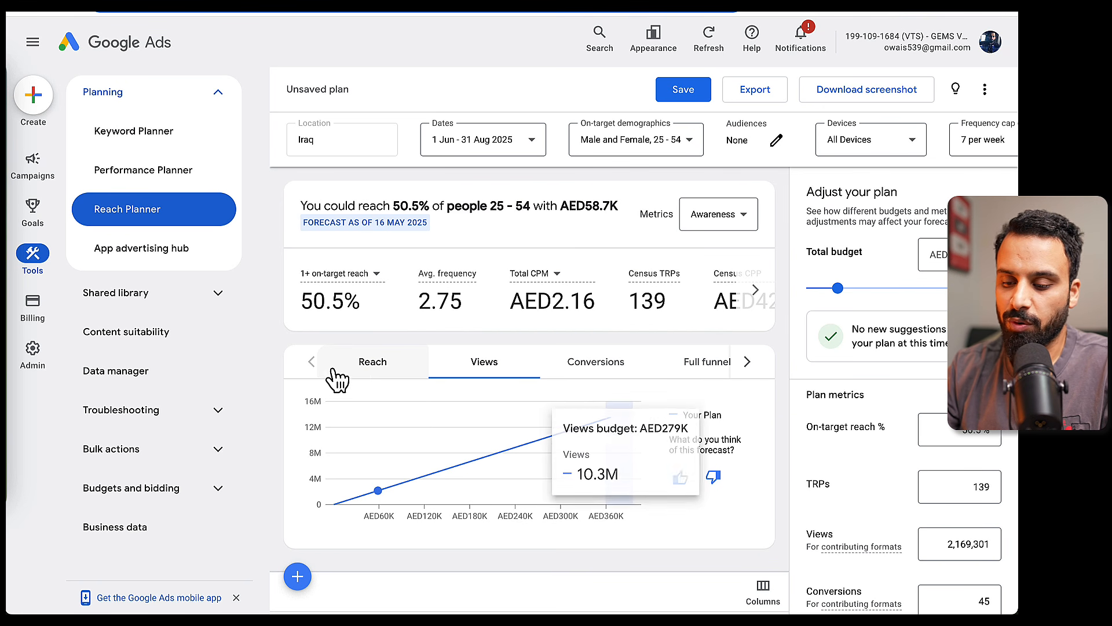
click(365, 378)
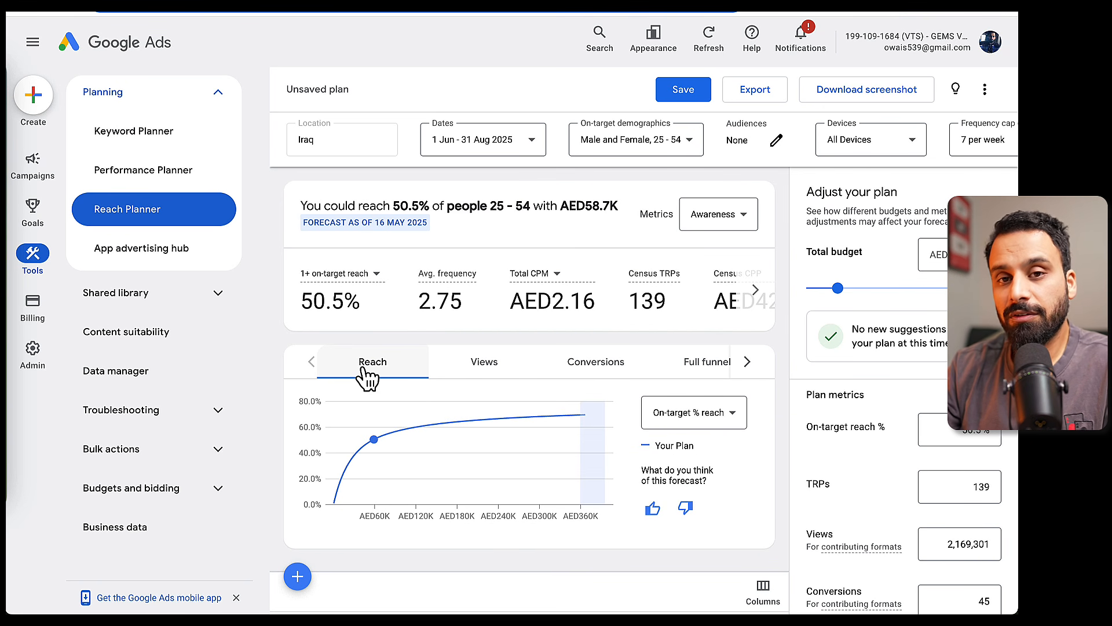
Switch the Reach chart from percentage reach to On-target reach.
mouse_move(387, 447)
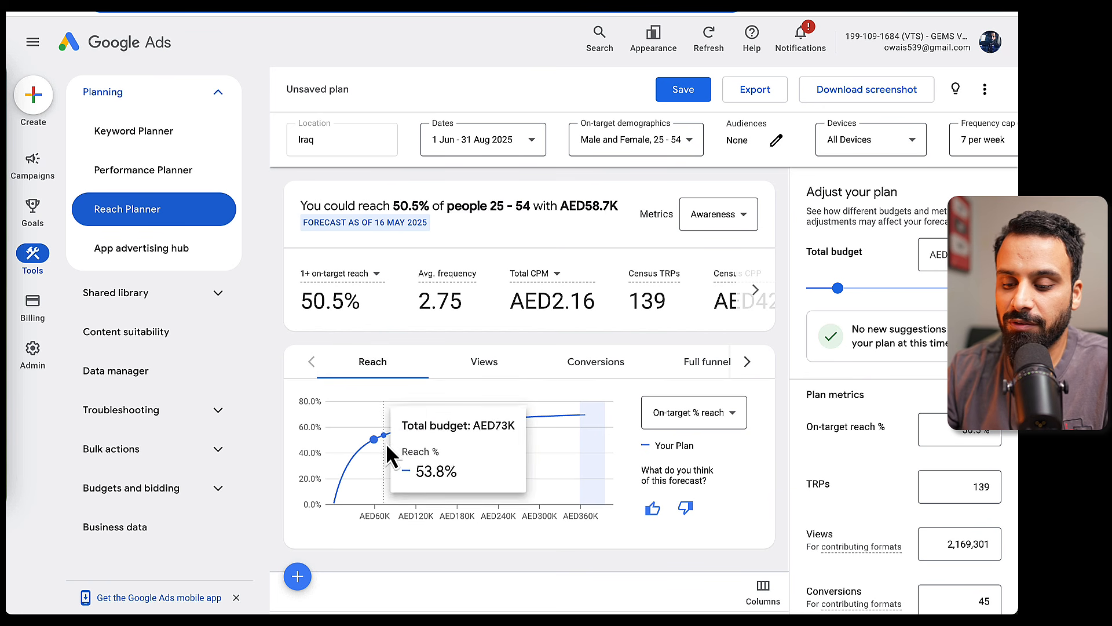
click(716, 420)
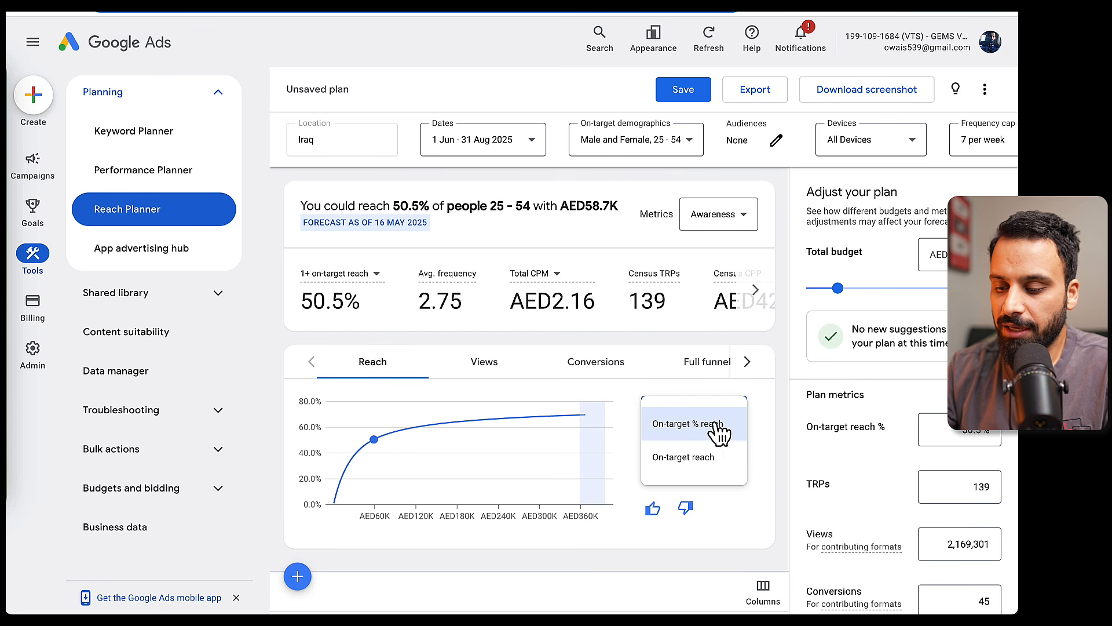
click(685, 457)
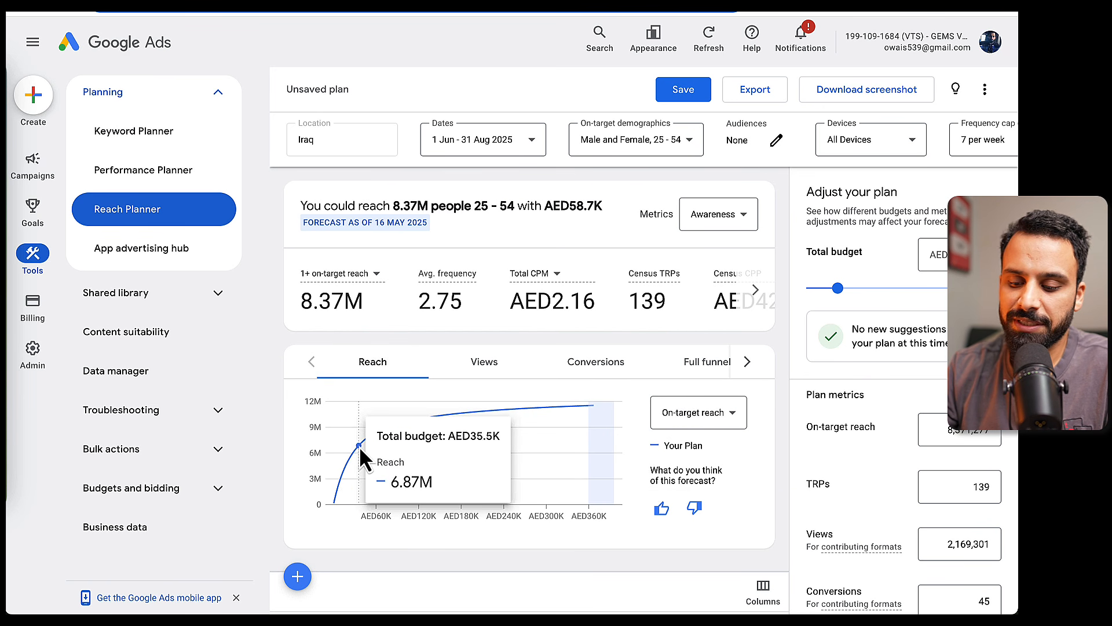
Set the plan's total budget to about AED 118,600 by picking a point on the reach curve.
mouse_move(344, 477)
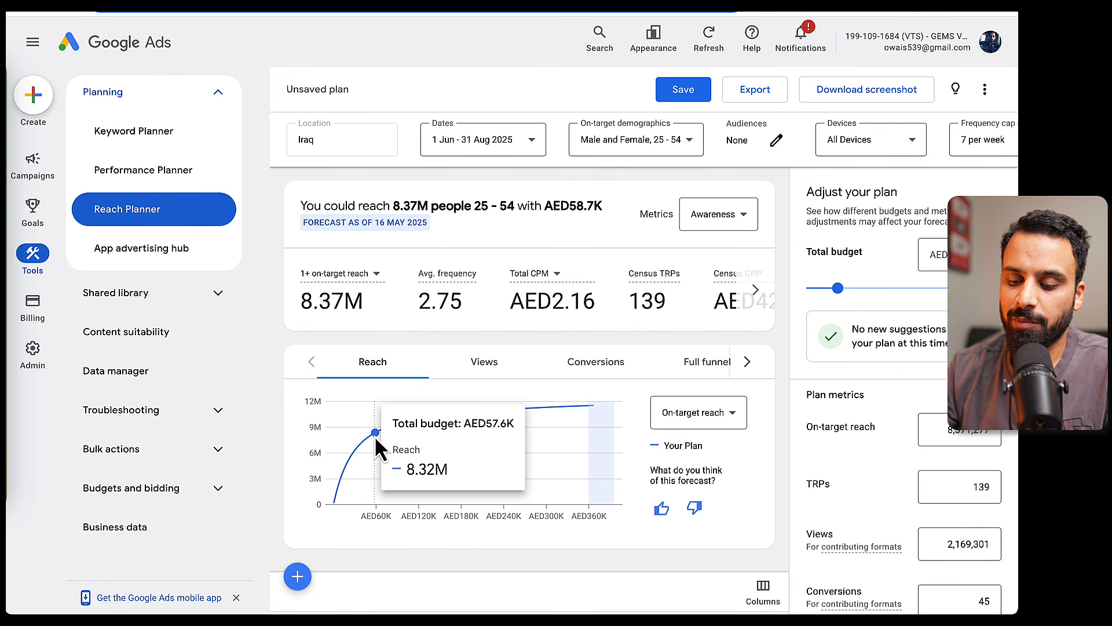
click(413, 448)
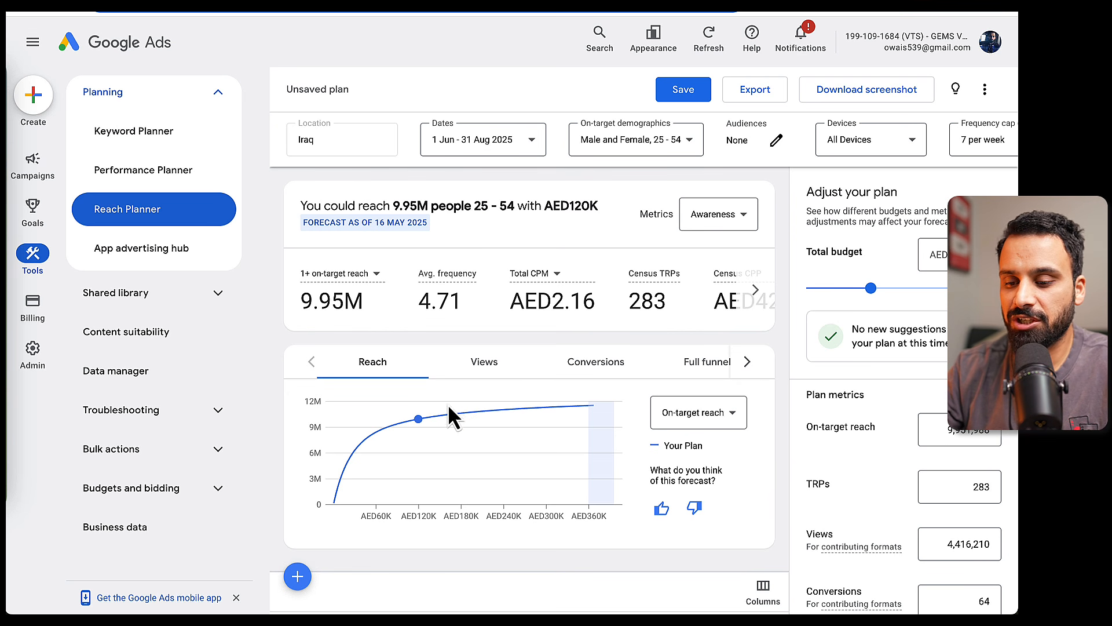
mouse_move(387, 439)
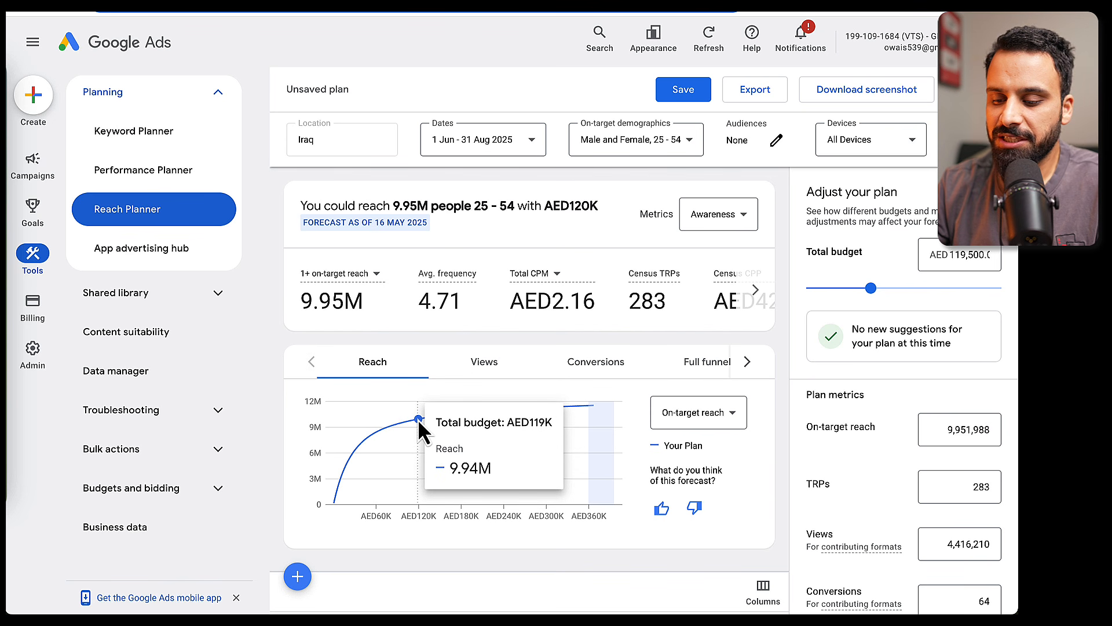
click(418, 419)
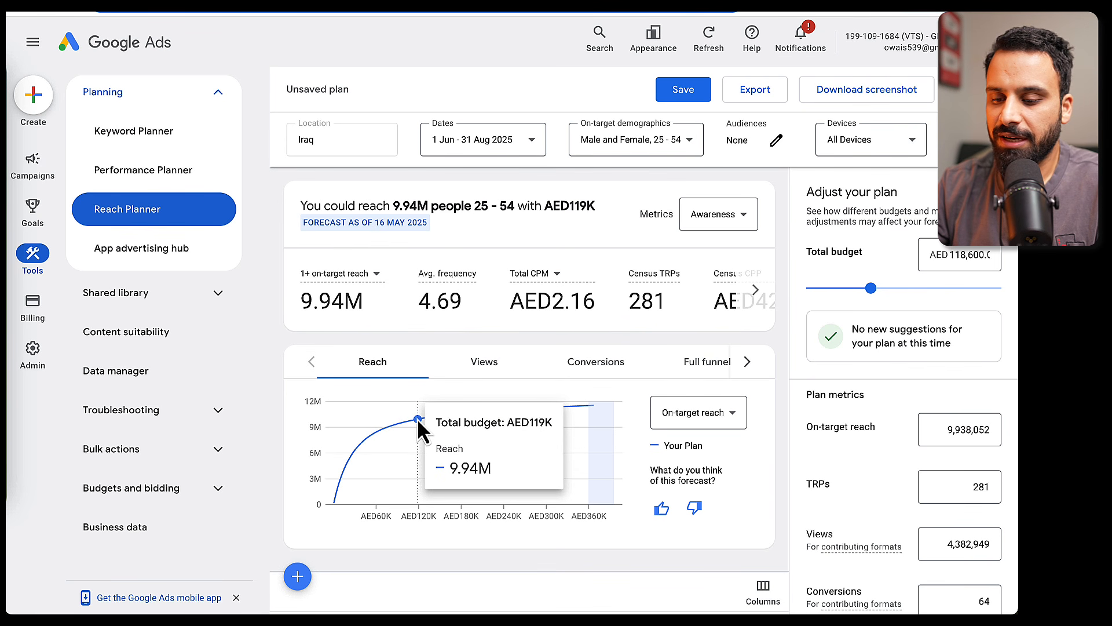
Review the plan metrics, the conversions forecast's contributing formats, the average frequency and the Total CPM definition.
scroll(930, 435, down, 2)
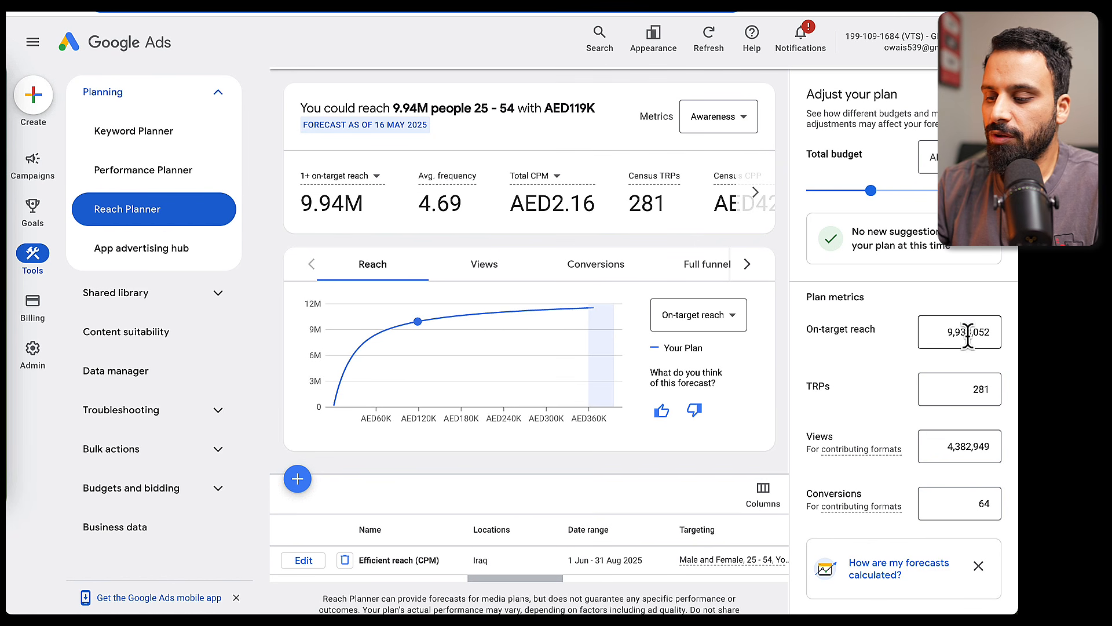
scroll(822, 387, down, 1)
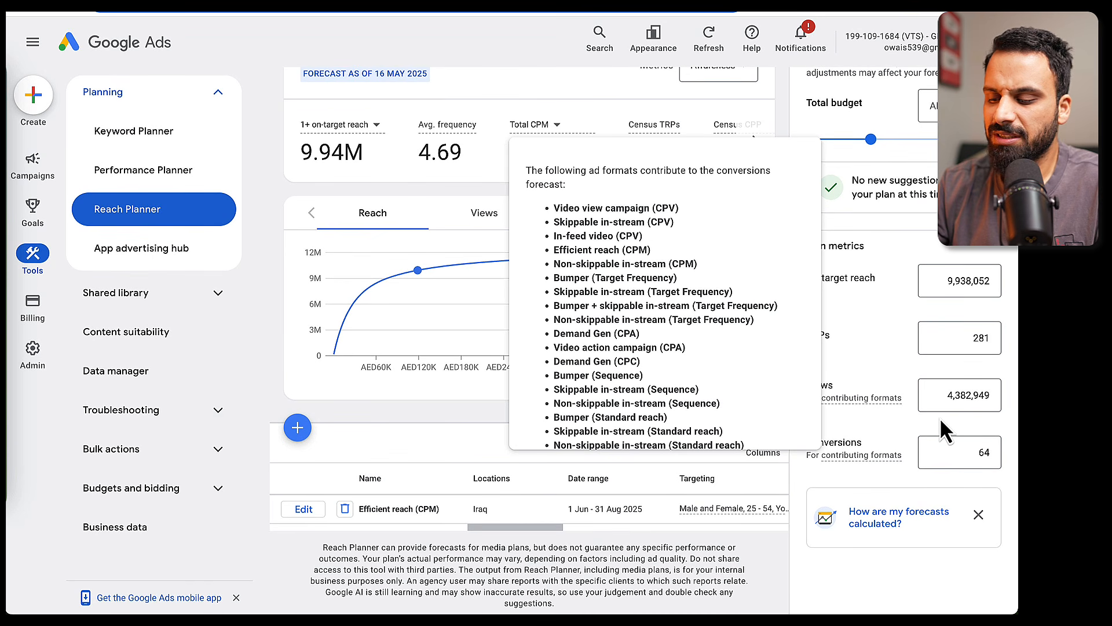
scroll(939, 419, up, 3)
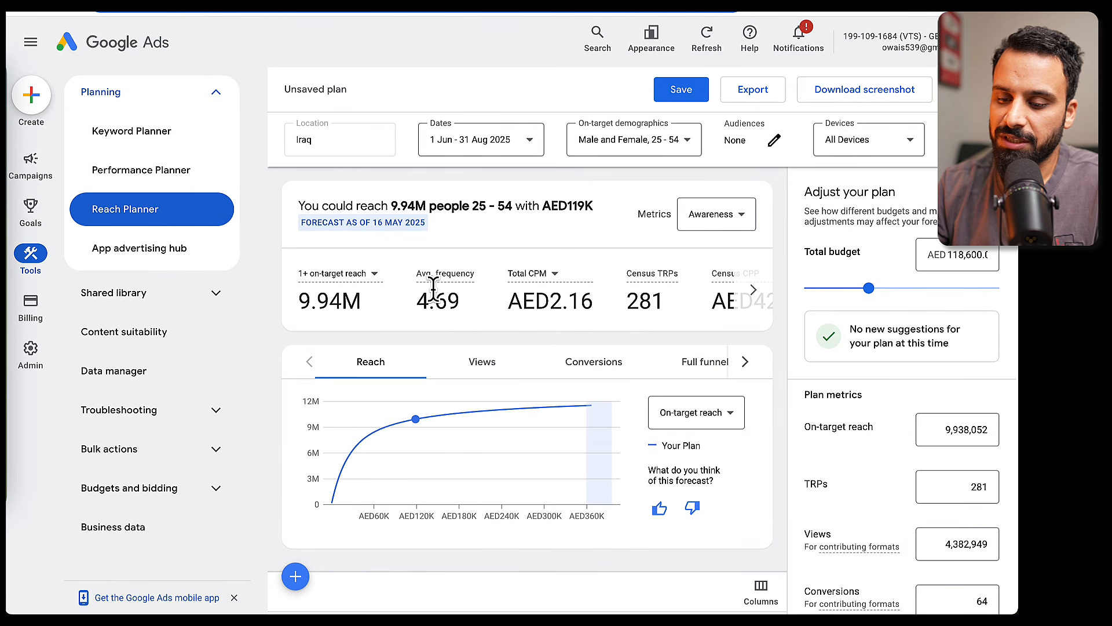
mouse_move(470, 285)
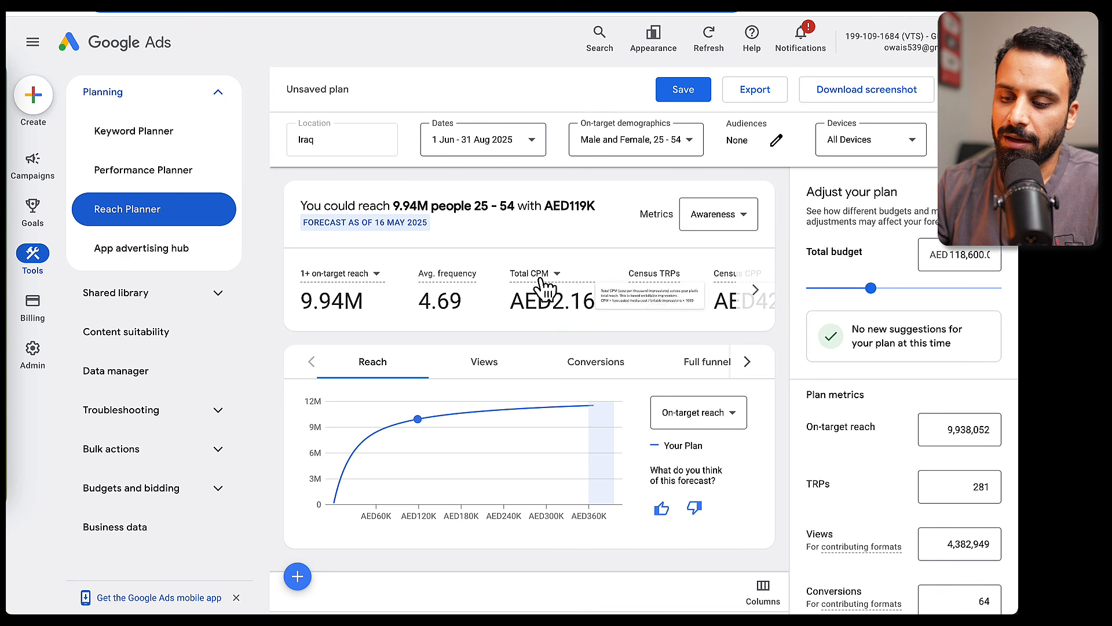
mouse_move(572, 280)
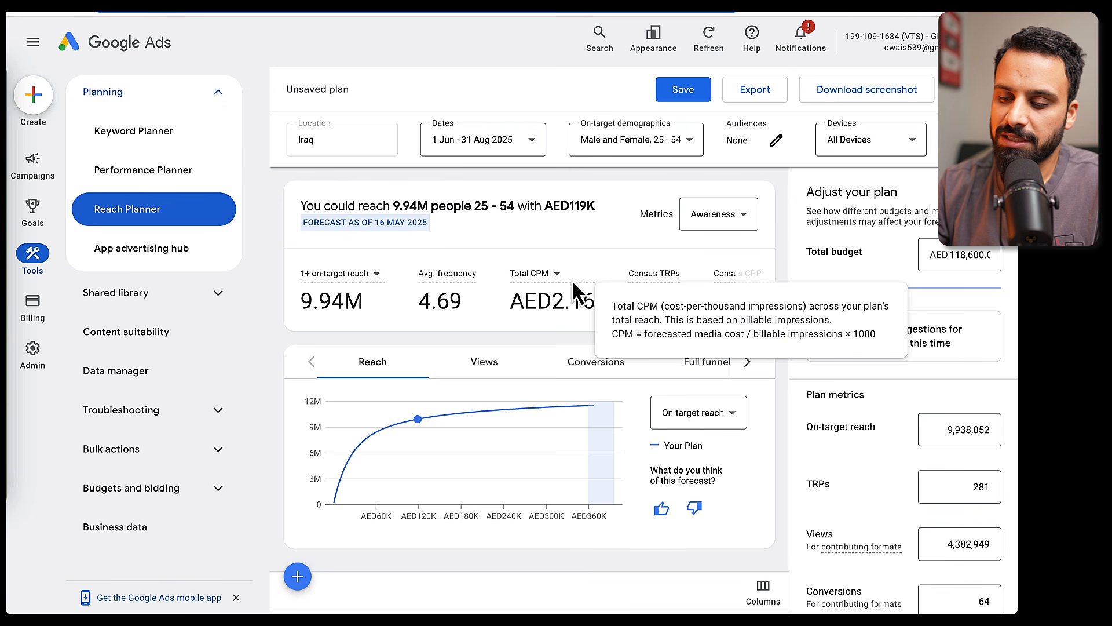
Look through the metric presets and review the remaining Awareness metrics, including cost per reach, census population and YouTube population.
click(715, 223)
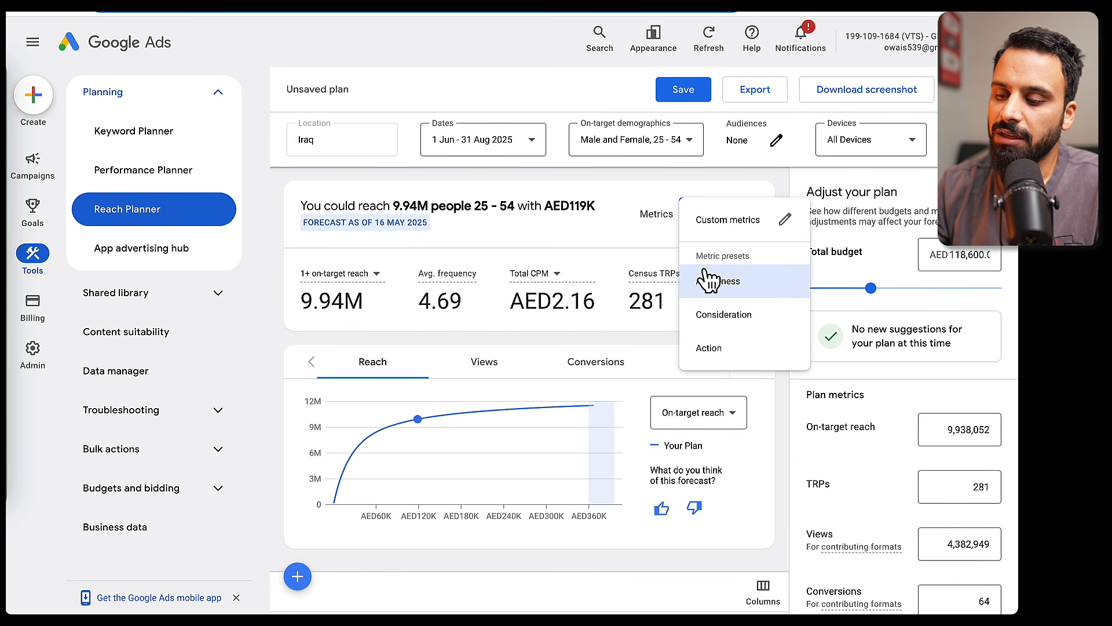
click(630, 232)
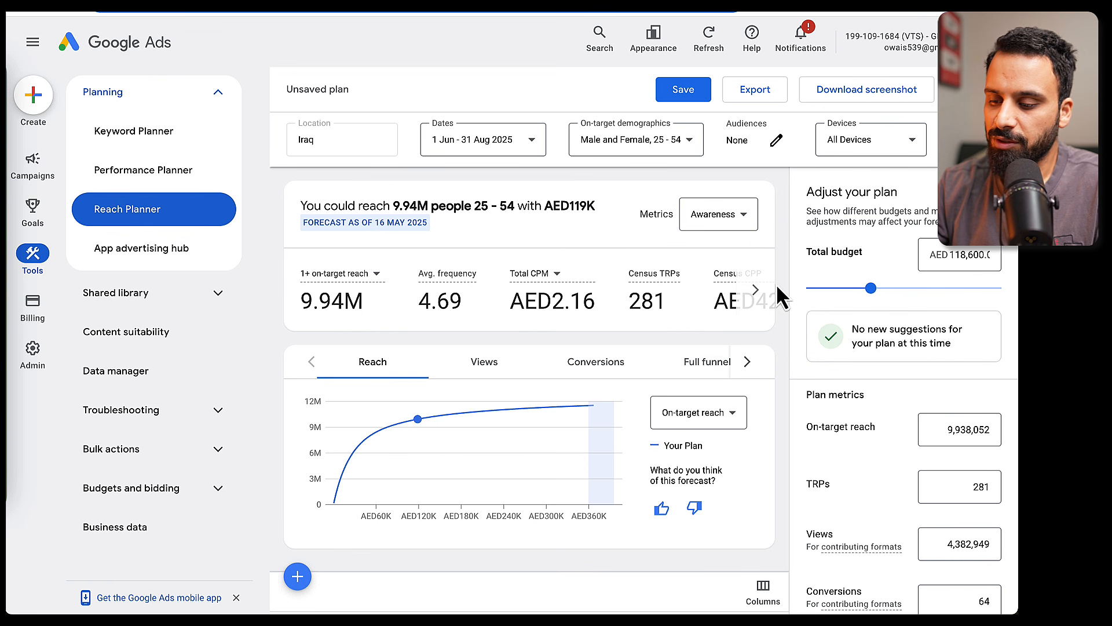
click(755, 289)
mouse_move(599, 287)
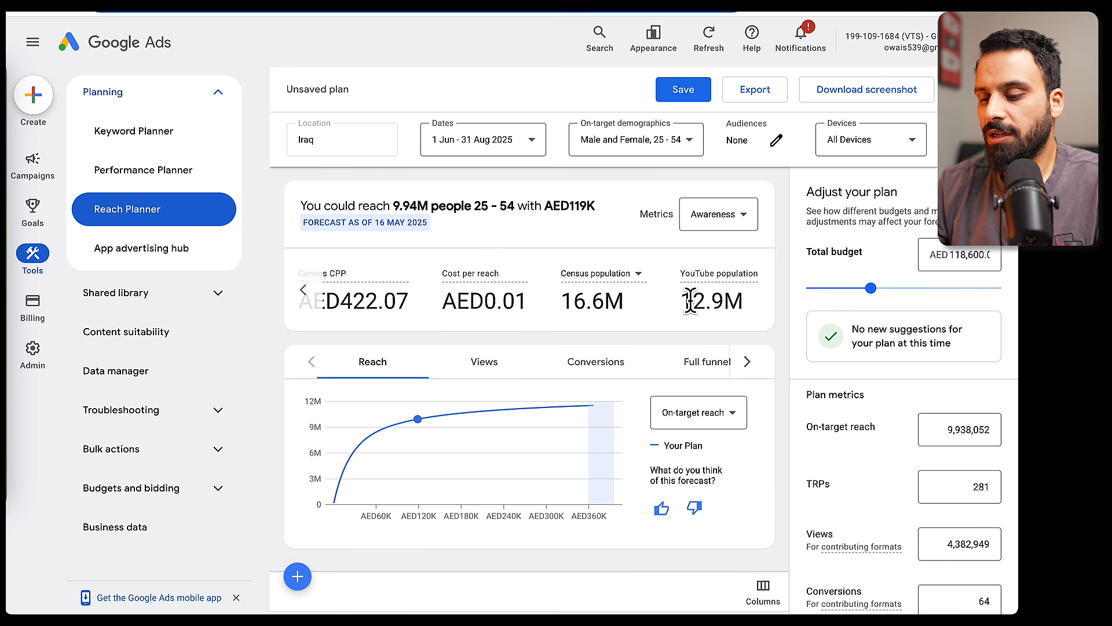
click(756, 302)
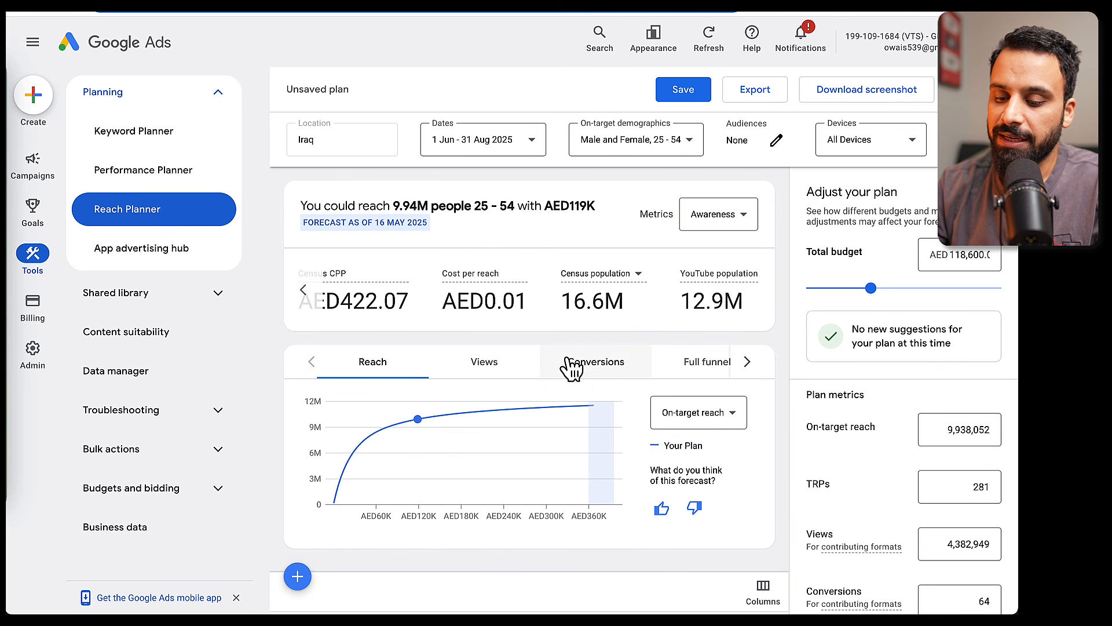
Examine the Efficient reach (CPM) row in the plan table across to its on-target impressions, billable units and average cost.
scroll(533, 382, down, 1)
scroll(534, 378, down, 2)
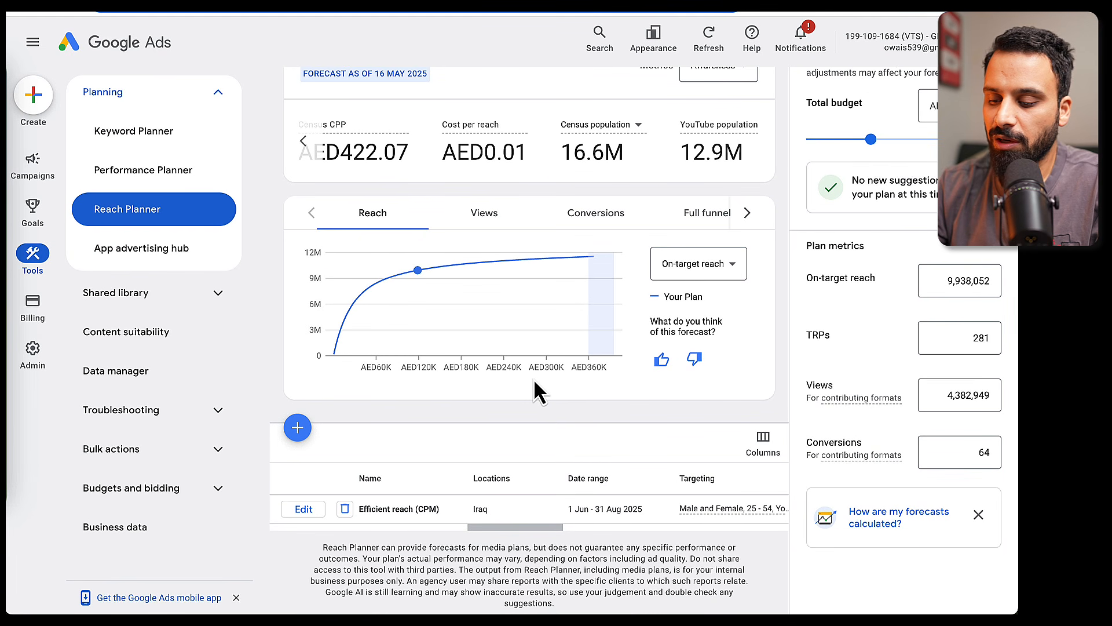
scroll(573, 470, up, 1)
scroll(572, 467, down, 1)
scroll(754, 544, right, 5)
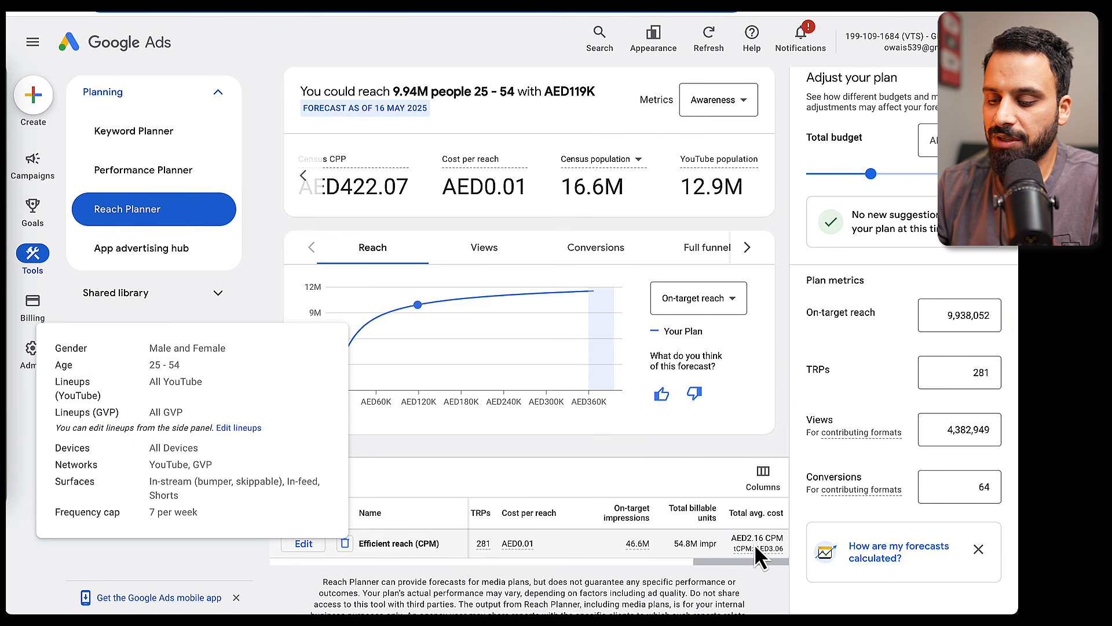
scroll(724, 486, up, 3)
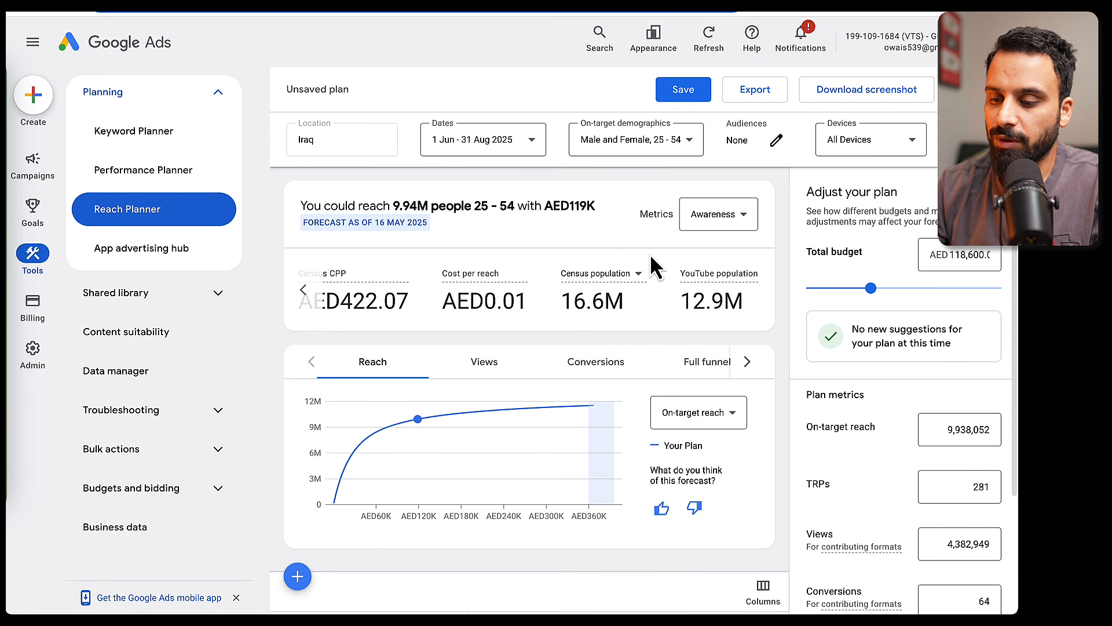
Check the plan's dates, demographics and frequency cap, and compare them with the YouTube row of the Onboarding sheet in Google Sheets.
click(504, 139)
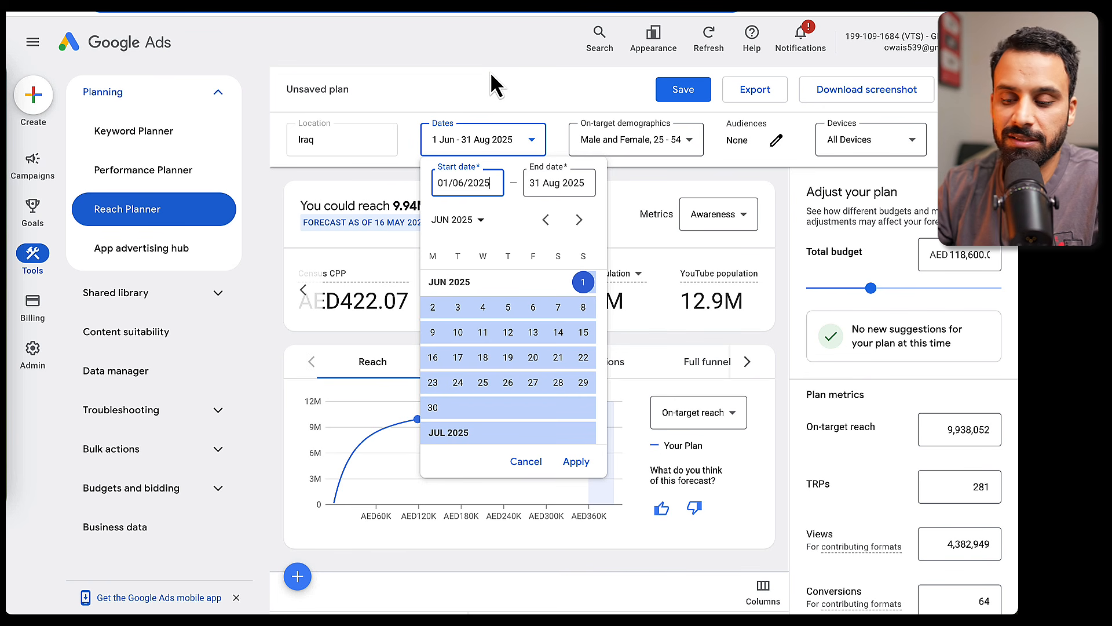
click(494, 42)
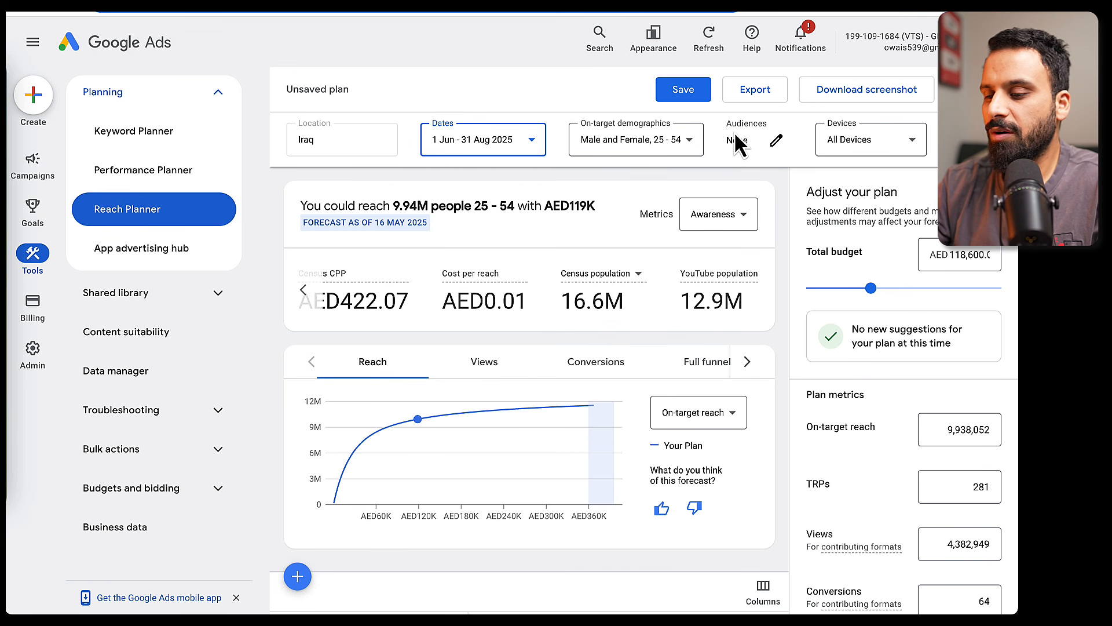
scroll(735, 136, right, 1)
click(679, 148)
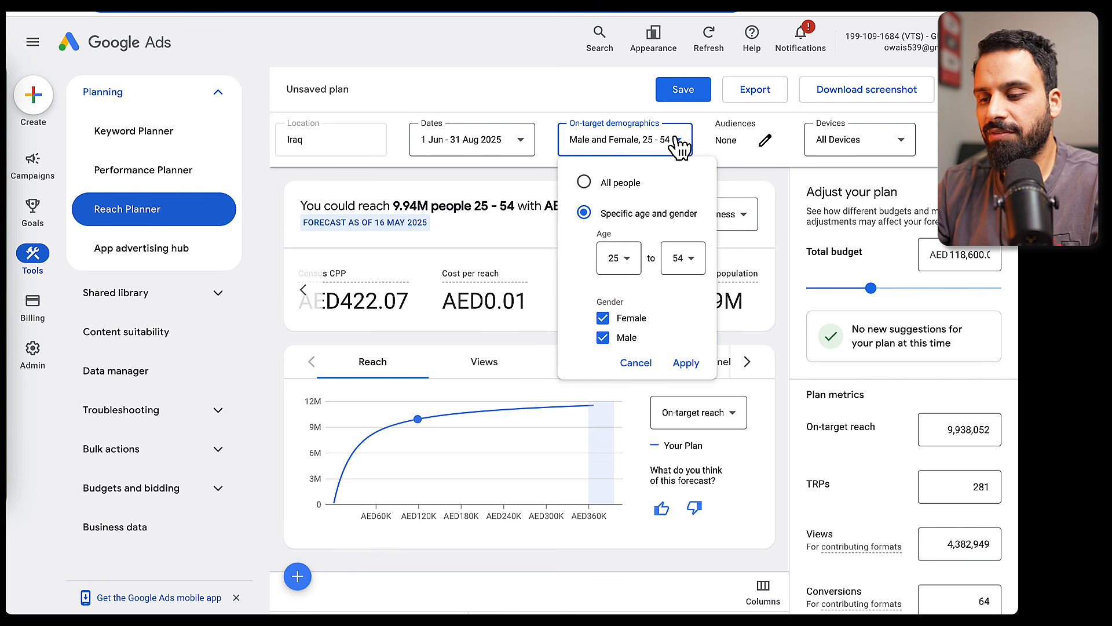
click(574, 88)
scroll(672, 142, right, 3)
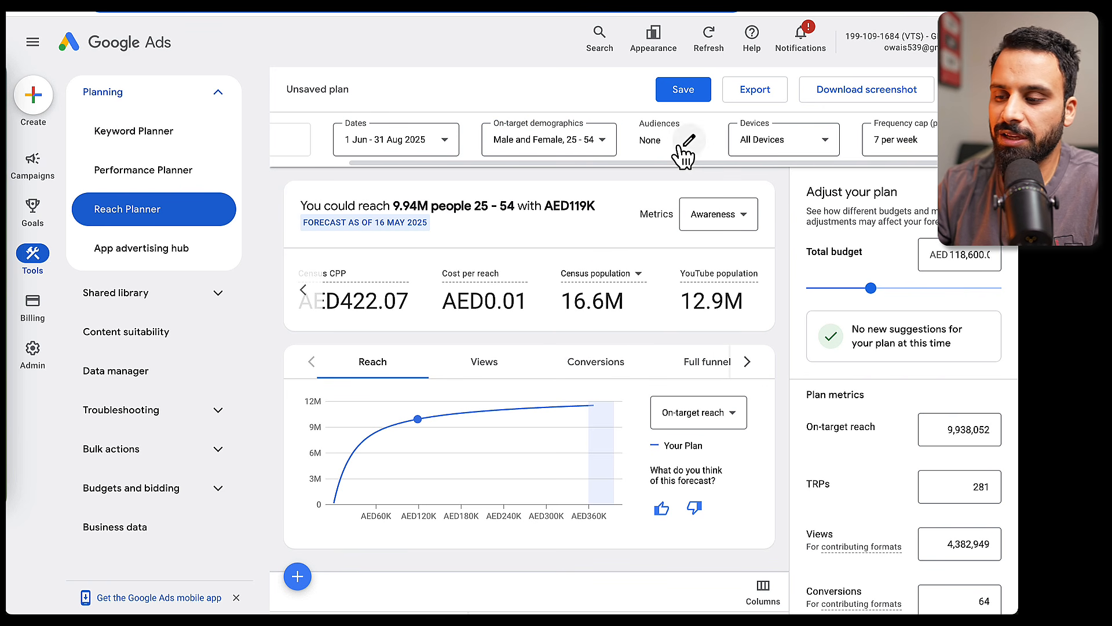
click(799, 155)
click(890, 148)
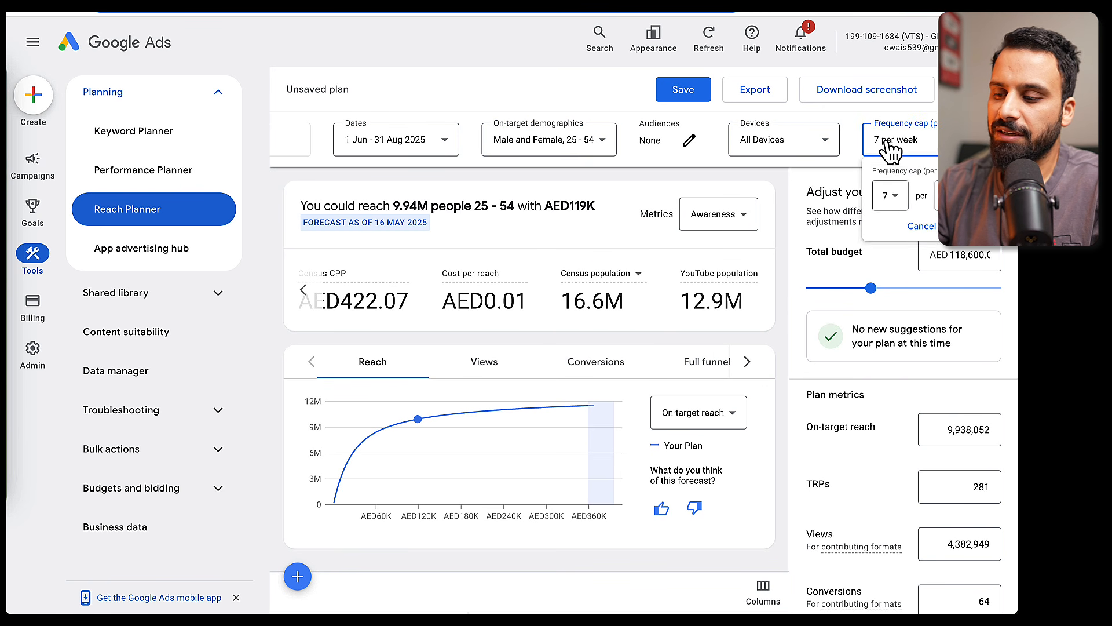
click(435, 39)
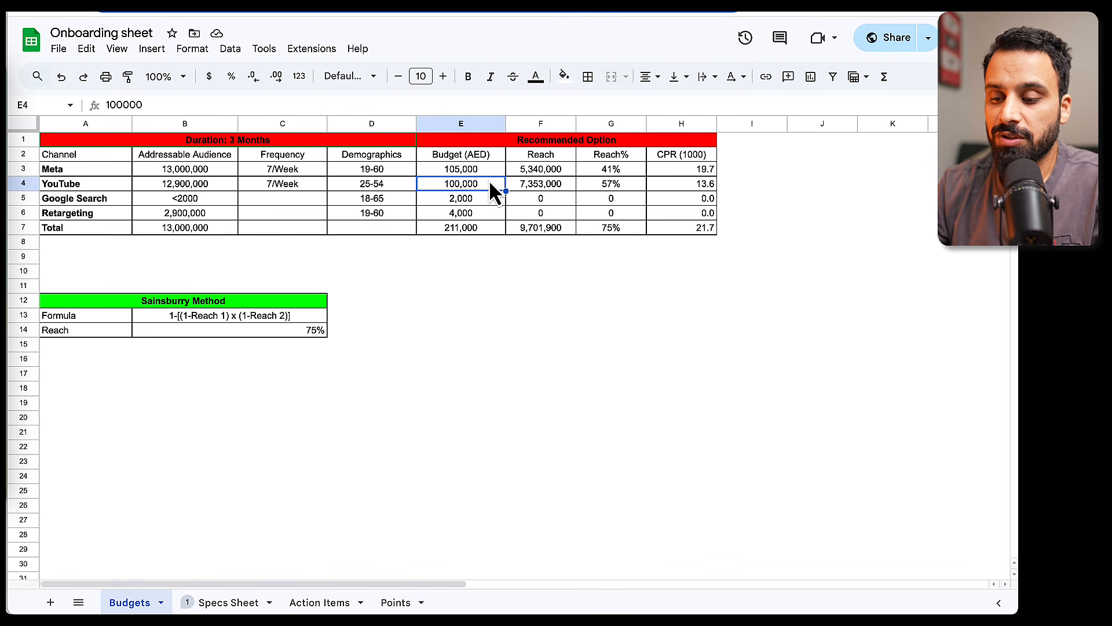
click(537, 187)
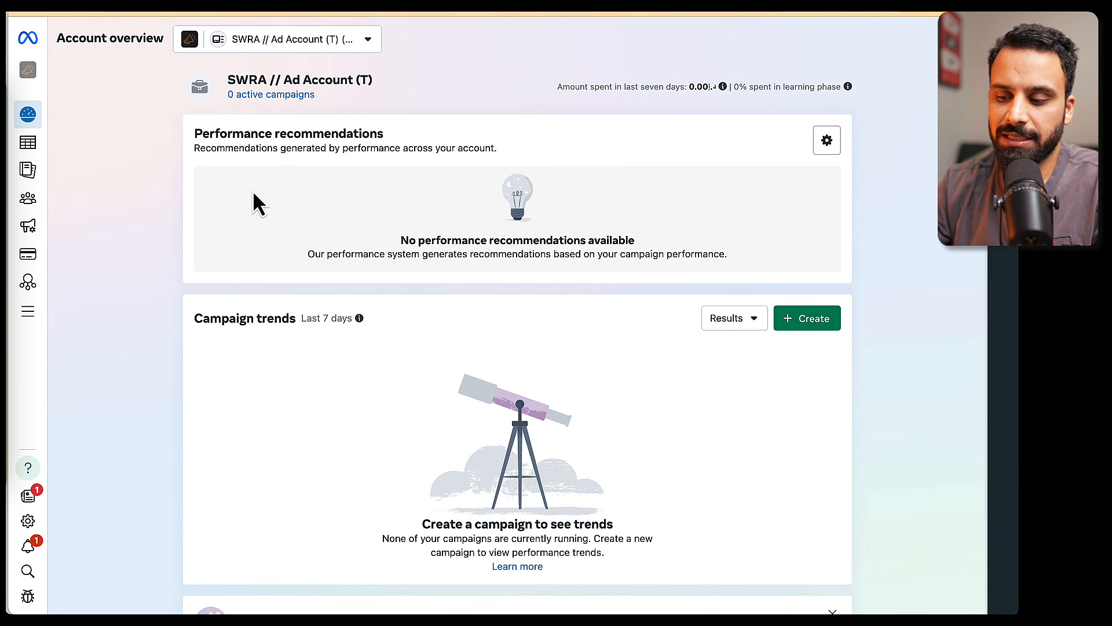
Switch to Meta Ads Manager and create a new campaign with the Reservation buying type and the Awareness objective.
mouse_move(33, 136)
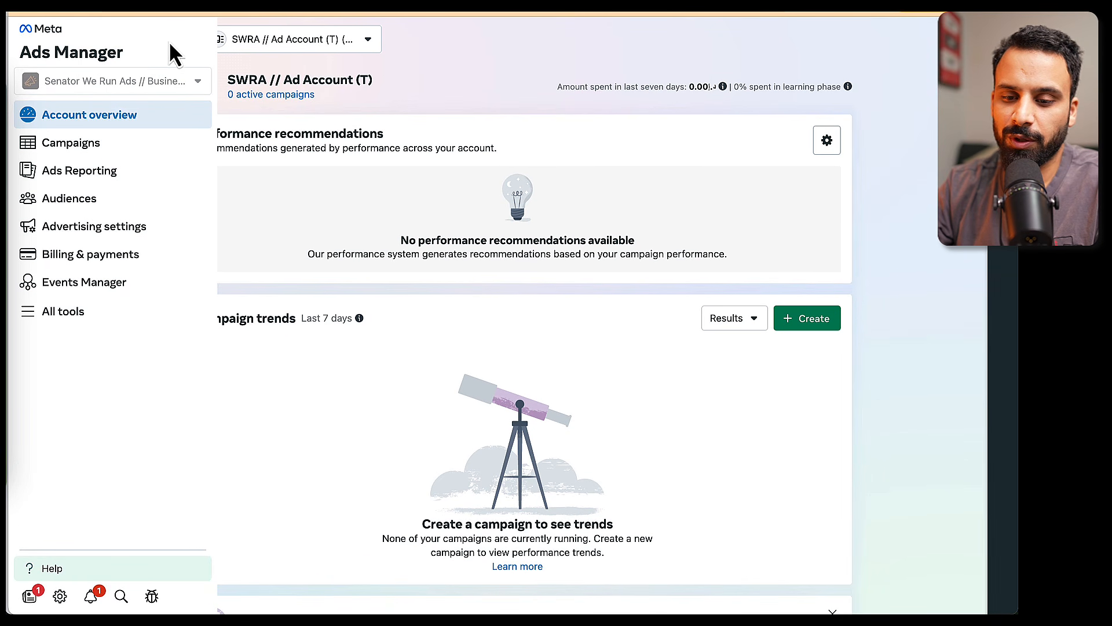
click(101, 149)
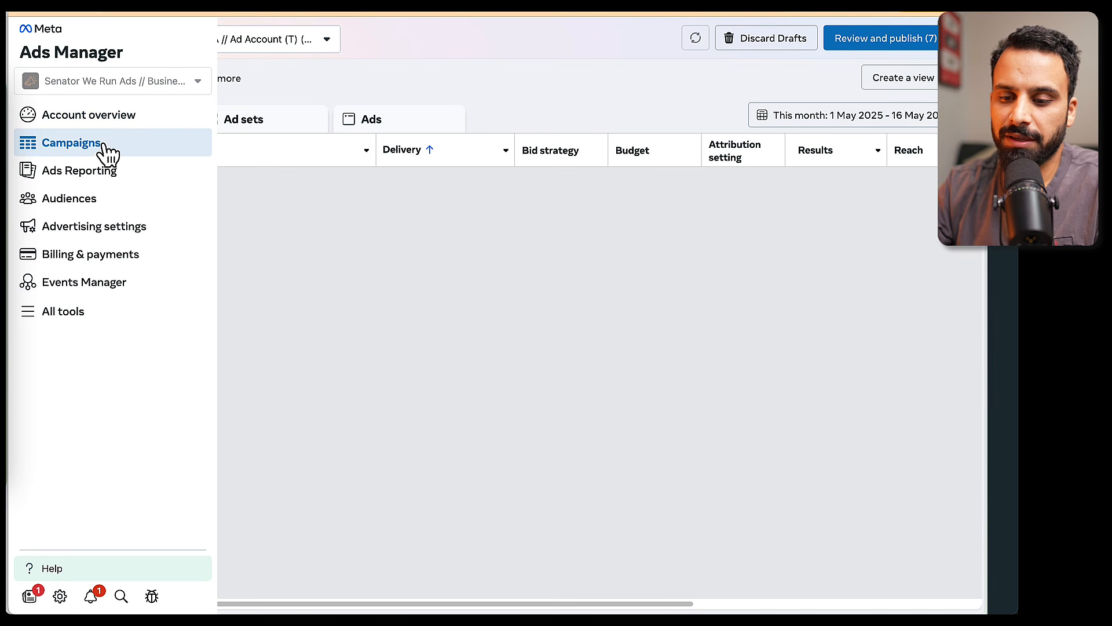
click(104, 168)
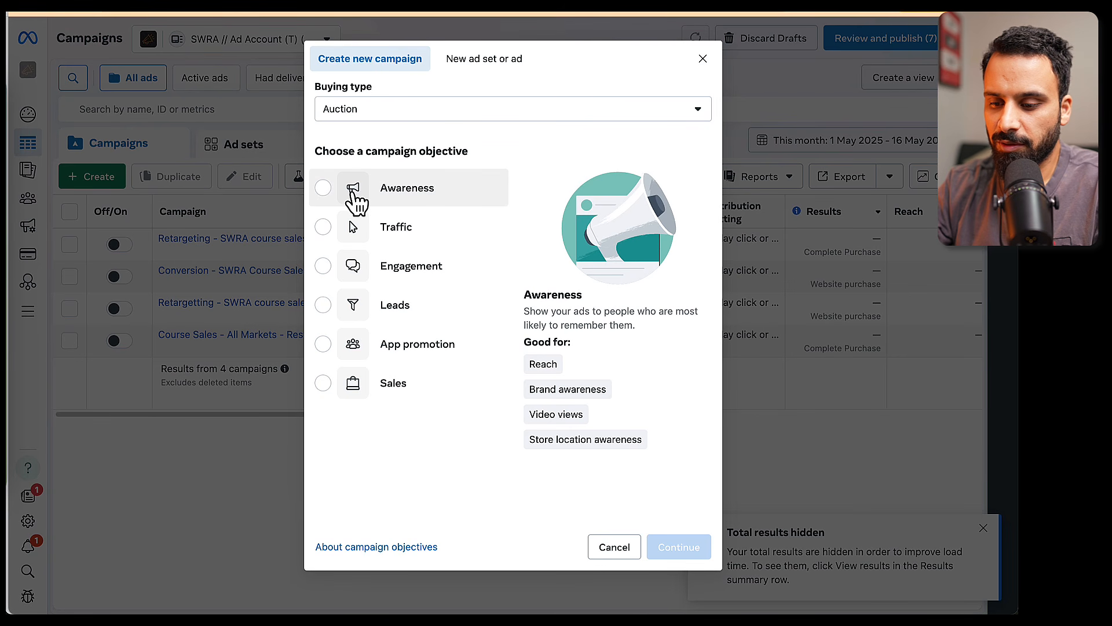
click(416, 115)
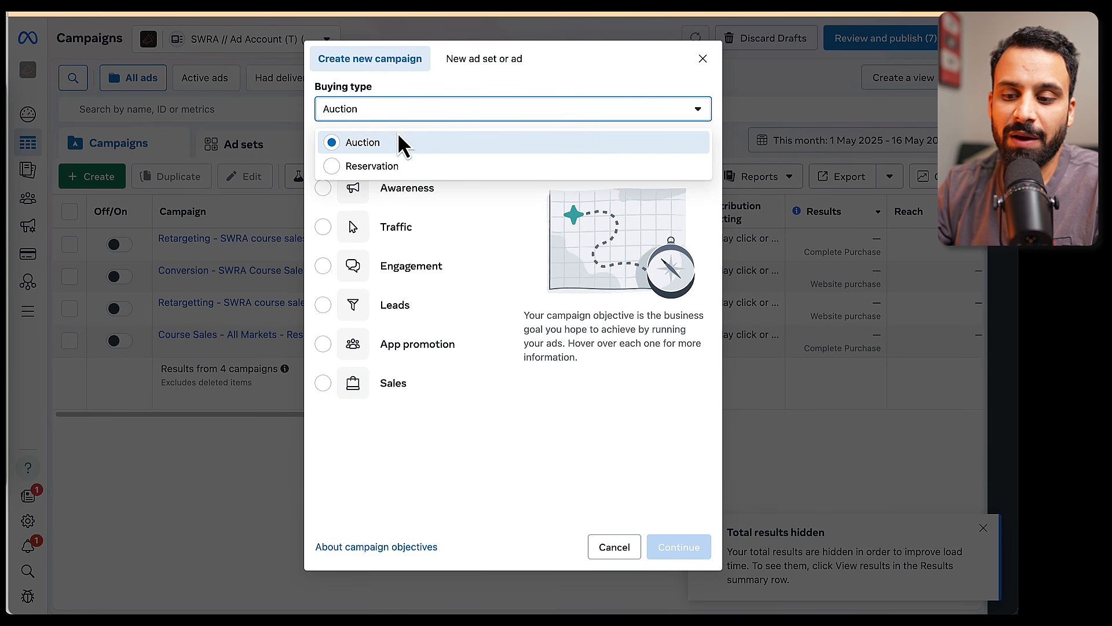
click(384, 172)
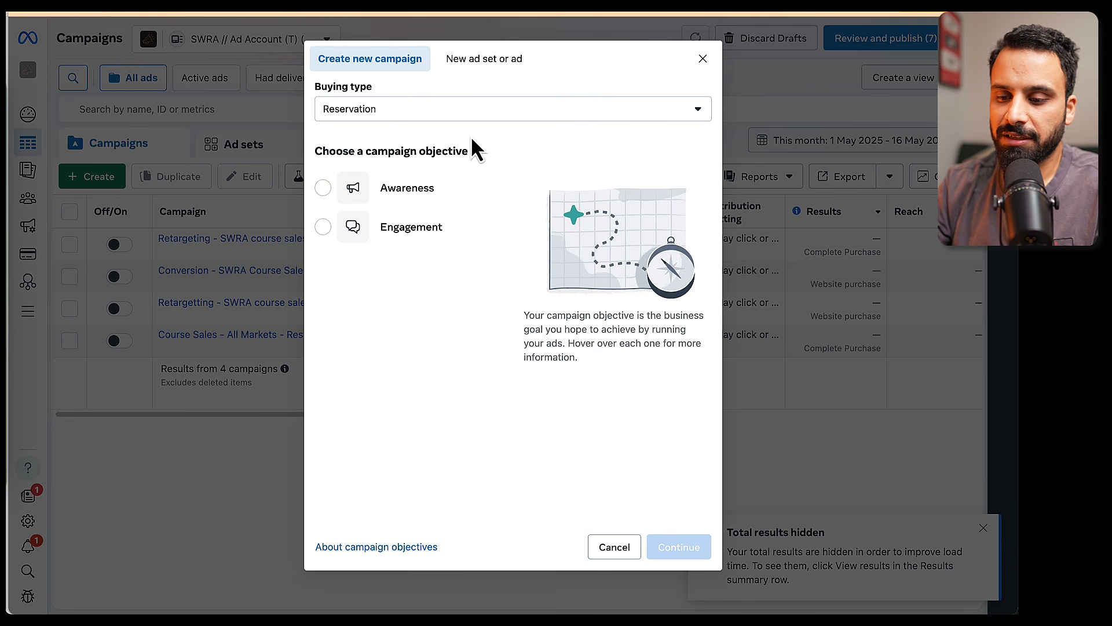
click(402, 193)
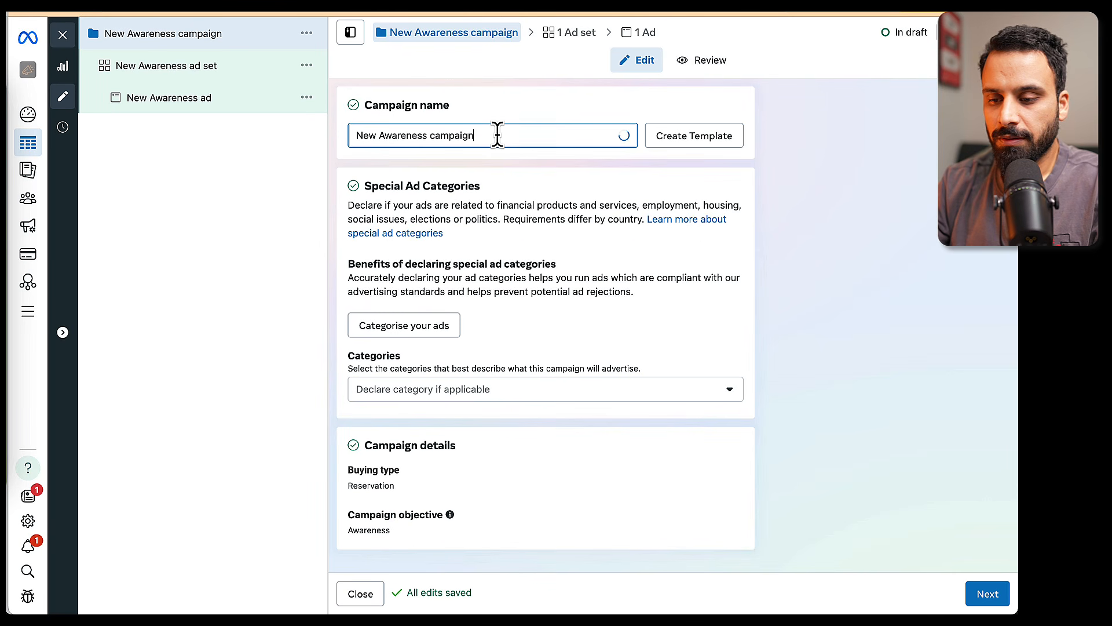
Rename the new campaign as Iraq and continue to its ad set settings.
triple_click(497, 135)
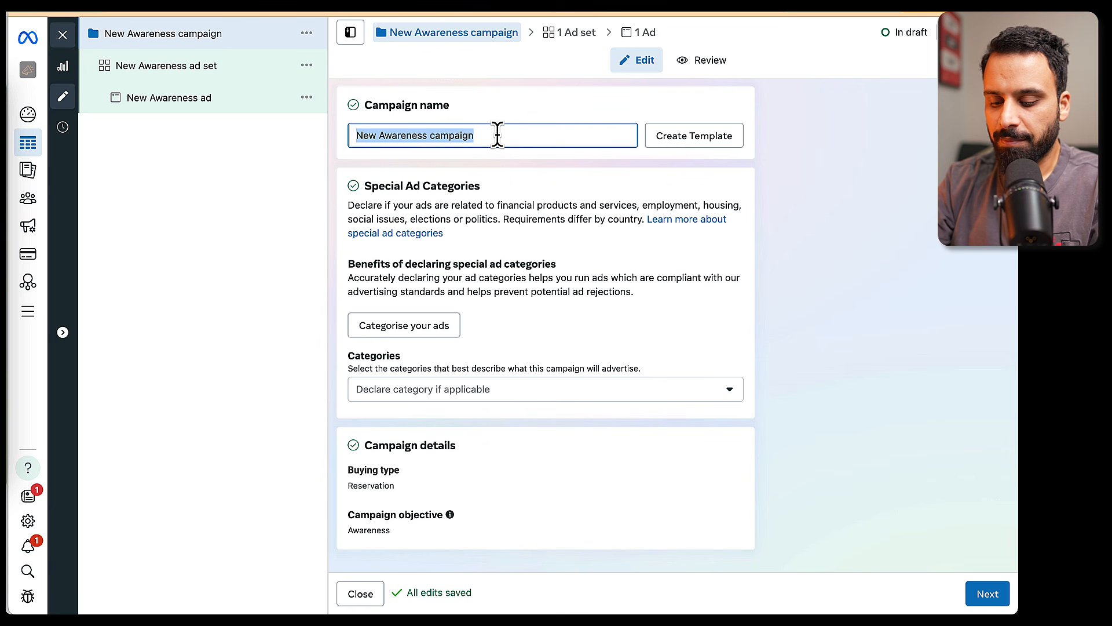
key(BackSpace)
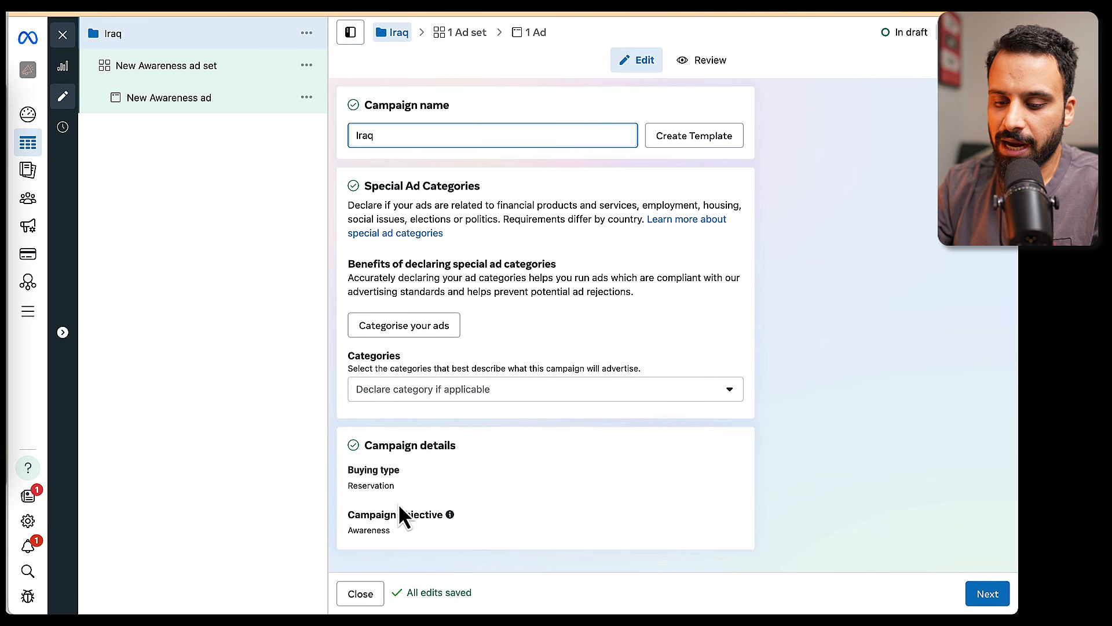
click(988, 593)
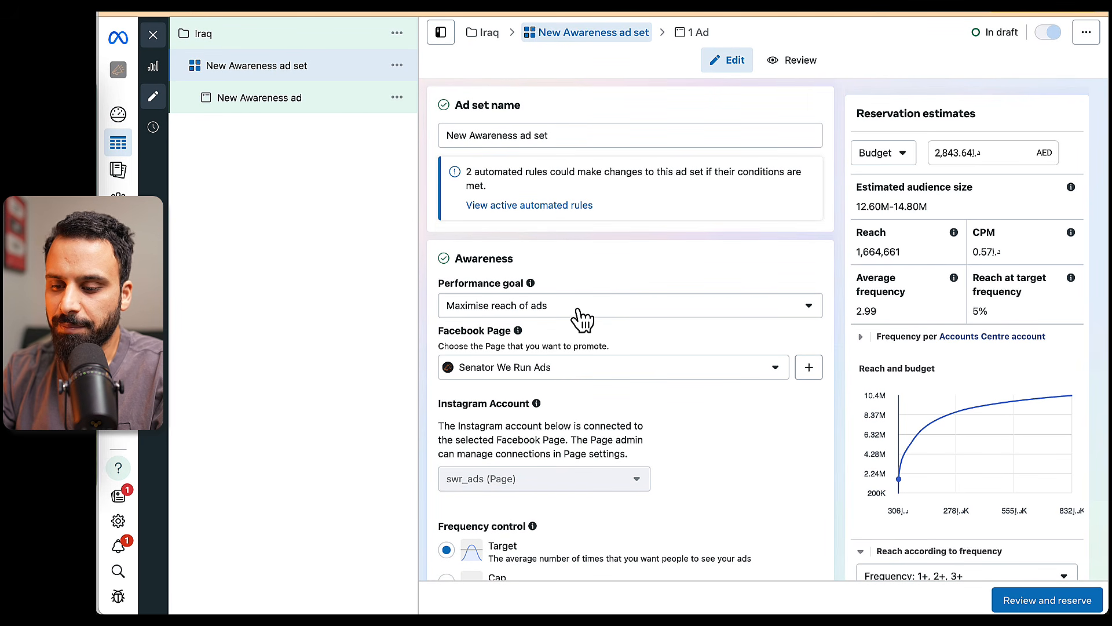
Set the ad set's frequency control to a cap of 7 times every 7 days.
scroll(587, 335, down, 2)
scroll(588, 343, down, 5)
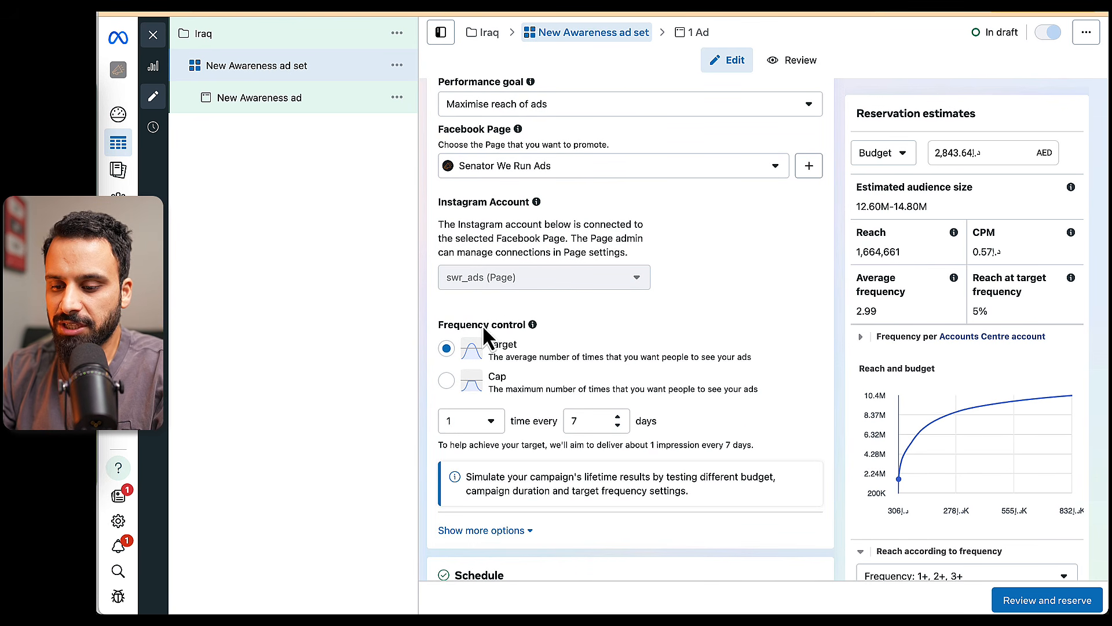
scroll(559, 359, down, 3)
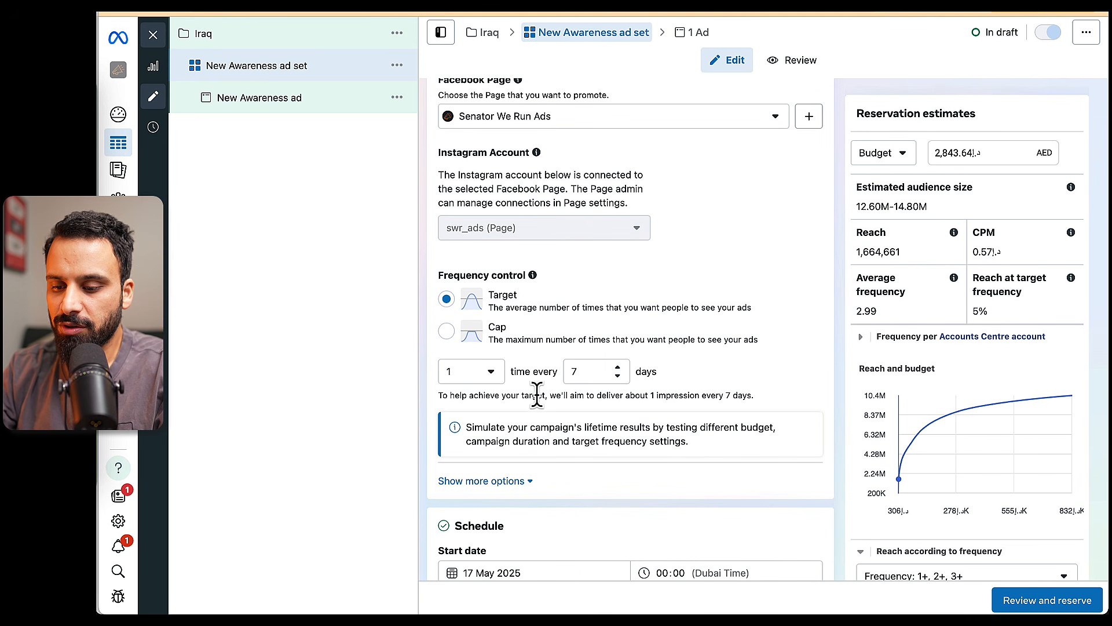
click(446, 313)
scroll(449, 324, down, 15)
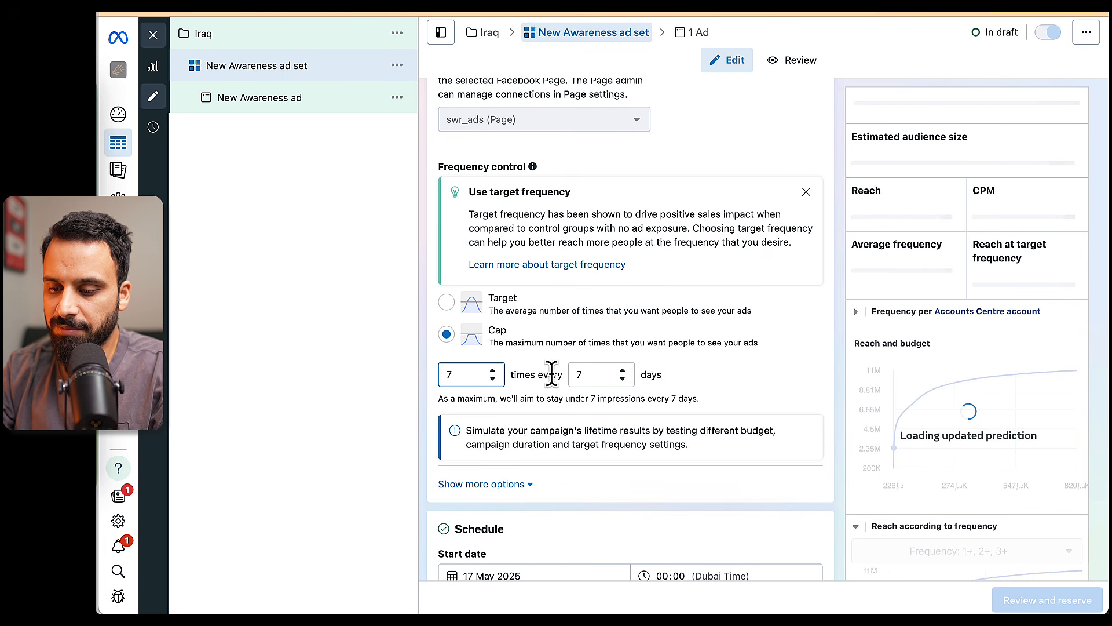
Set the ad set's start date to 1 June 2025 in the schedule.
scroll(543, 414, down, 5)
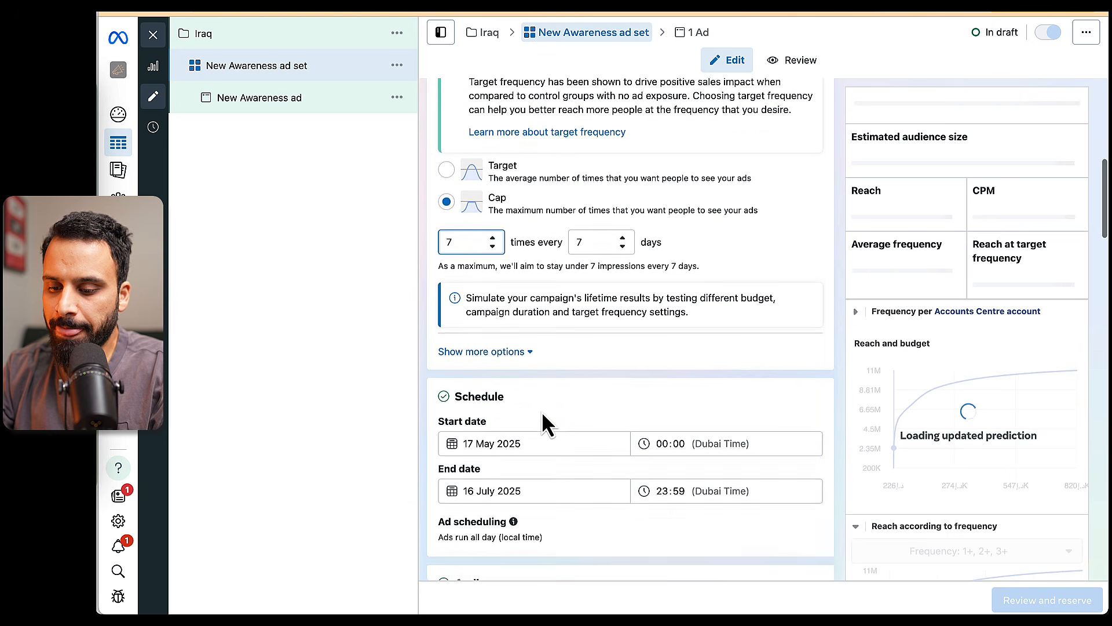
click(495, 305)
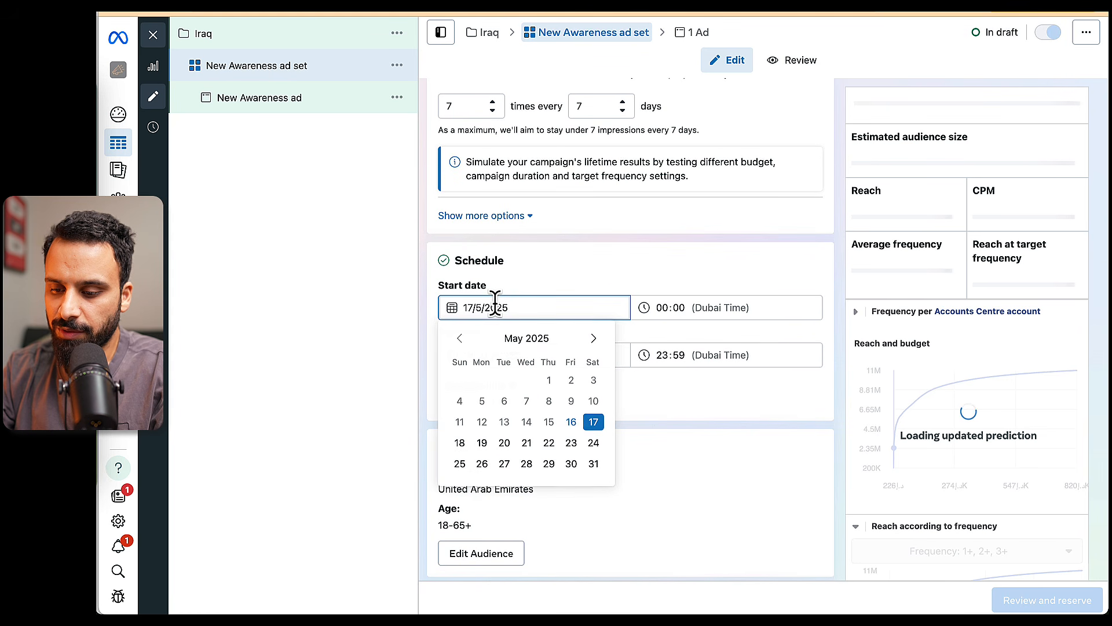
click(594, 338)
click(461, 380)
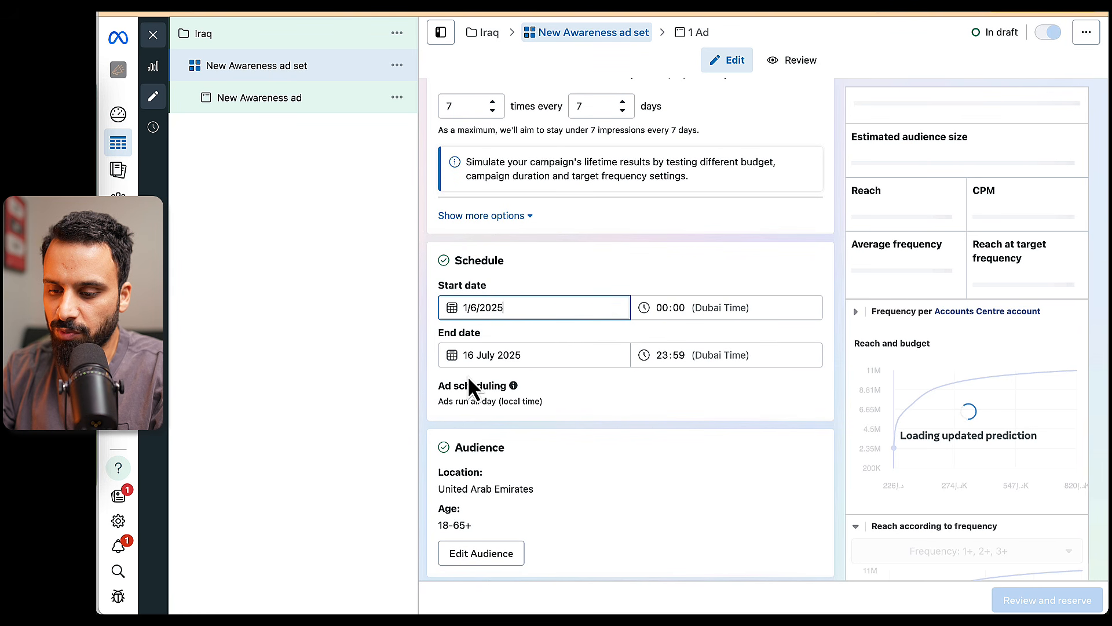
Try to move the ad set's end date to a month after July 2025.
click(501, 355)
click(593, 386)
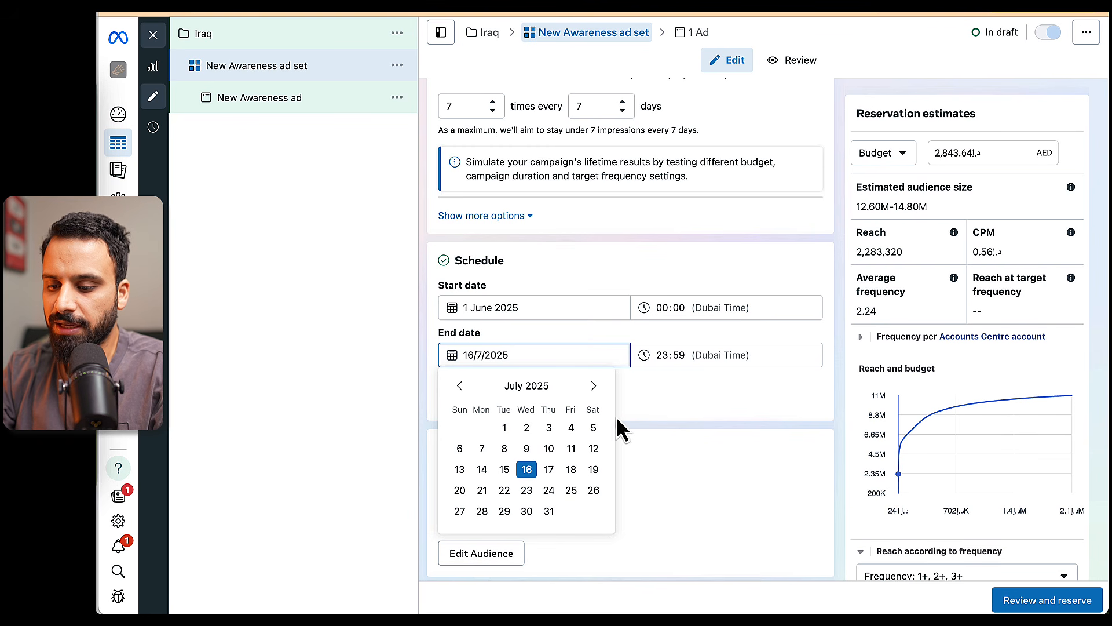
click(666, 397)
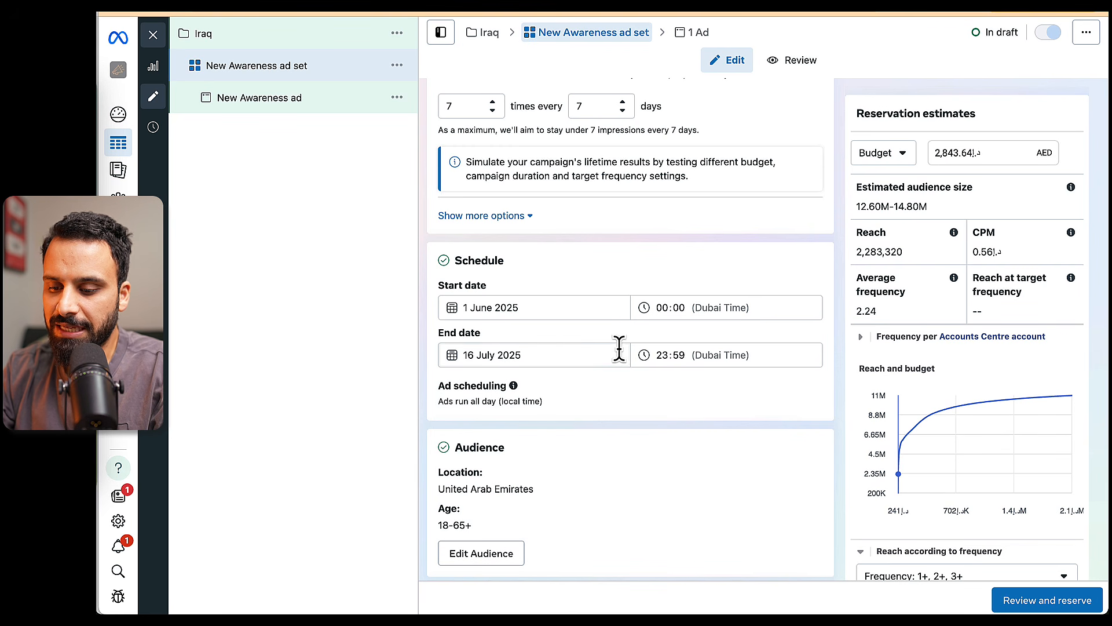
Edit the ad set's audience and set its included location to Iraq.
scroll(555, 454, down, 2)
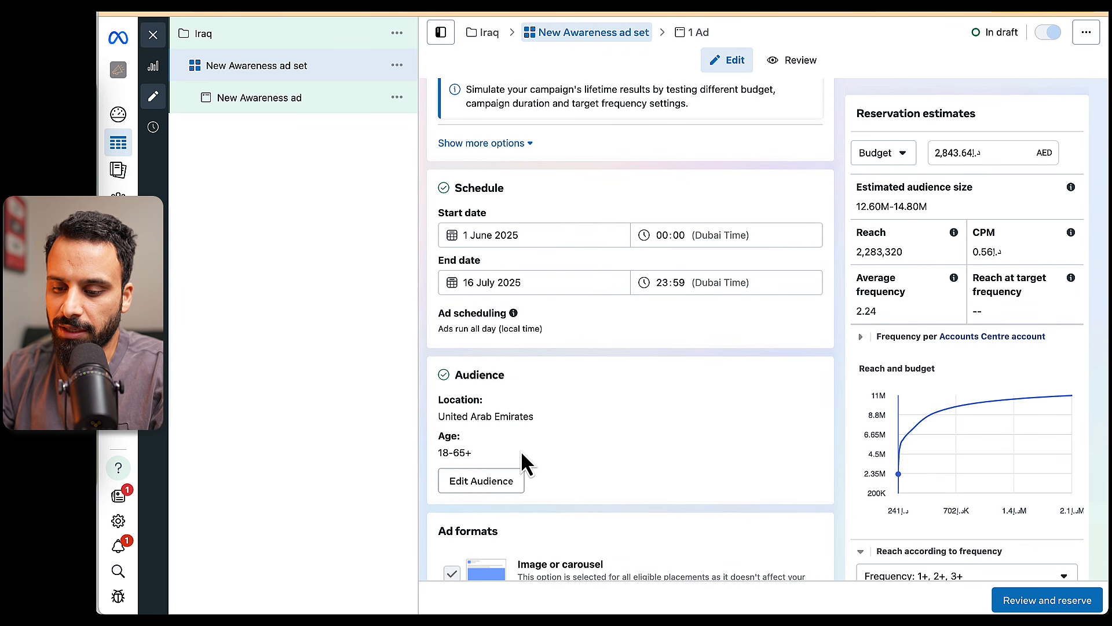
scroll(520, 450, down, 2)
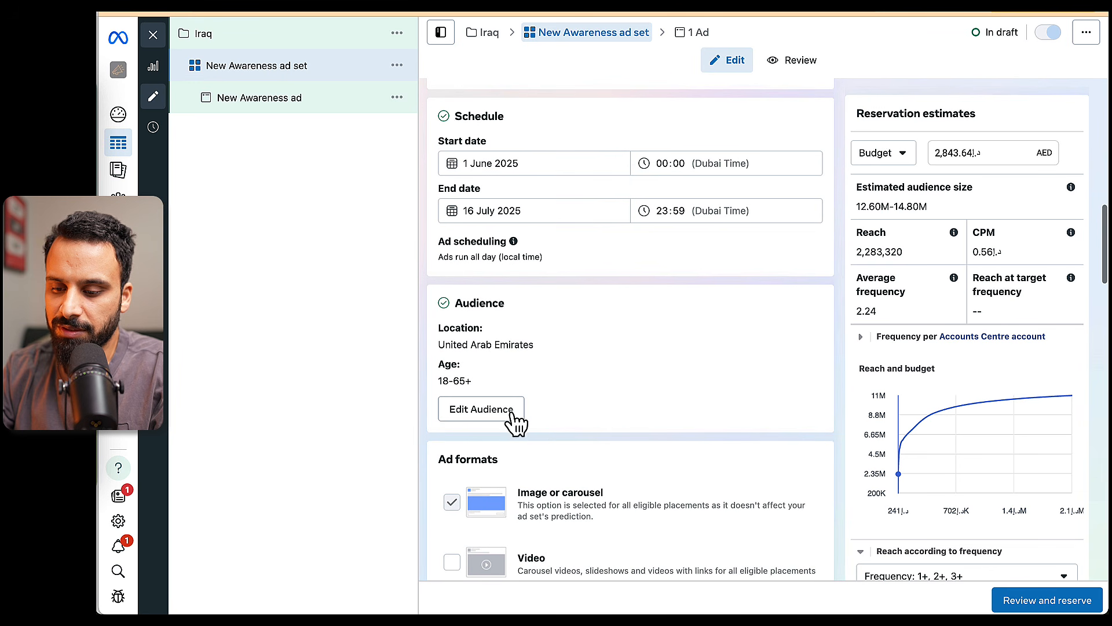
click(483, 412)
scroll(518, 363, down, 3)
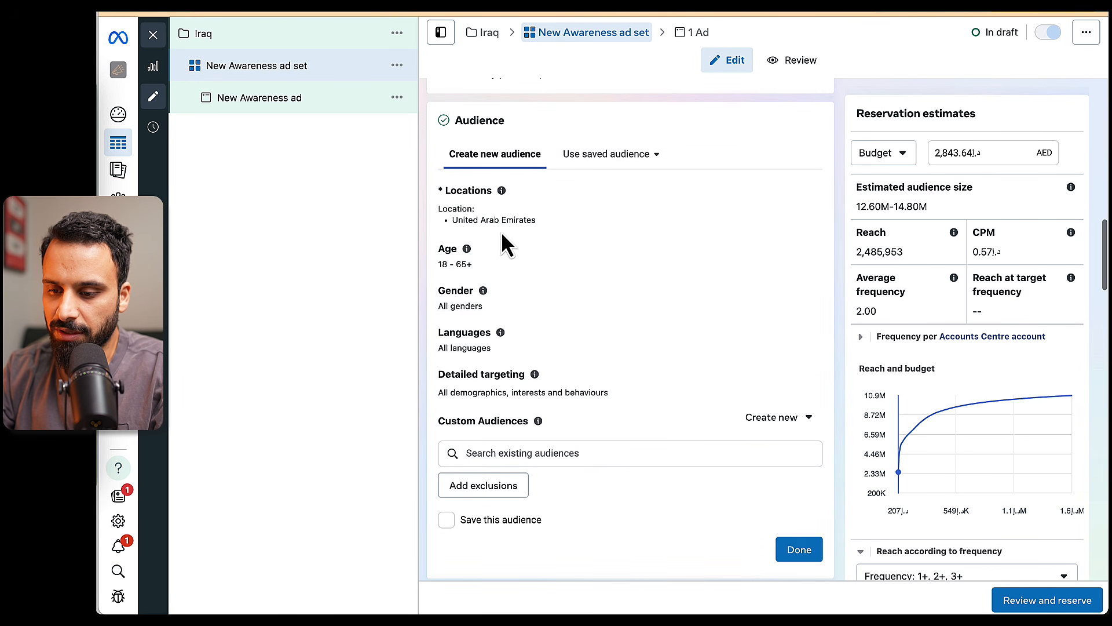
click(801, 195)
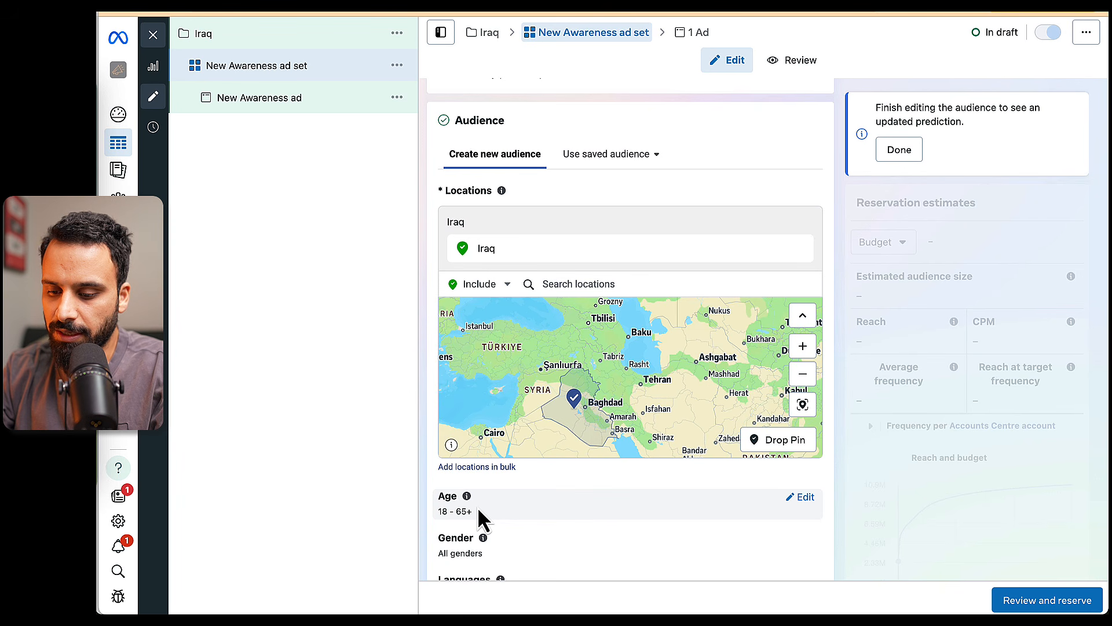
Set the ad set's audience age range to 25–54 and finish editing the audience.
scroll(606, 484, down, 3)
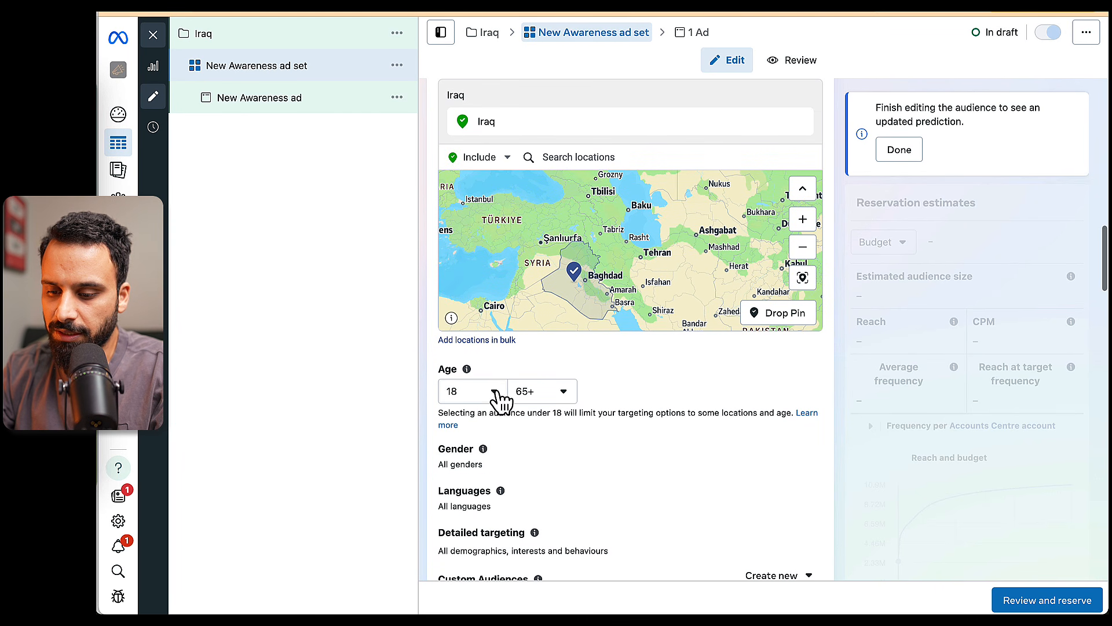
click(491, 399)
scroll(496, 516, down, 5)
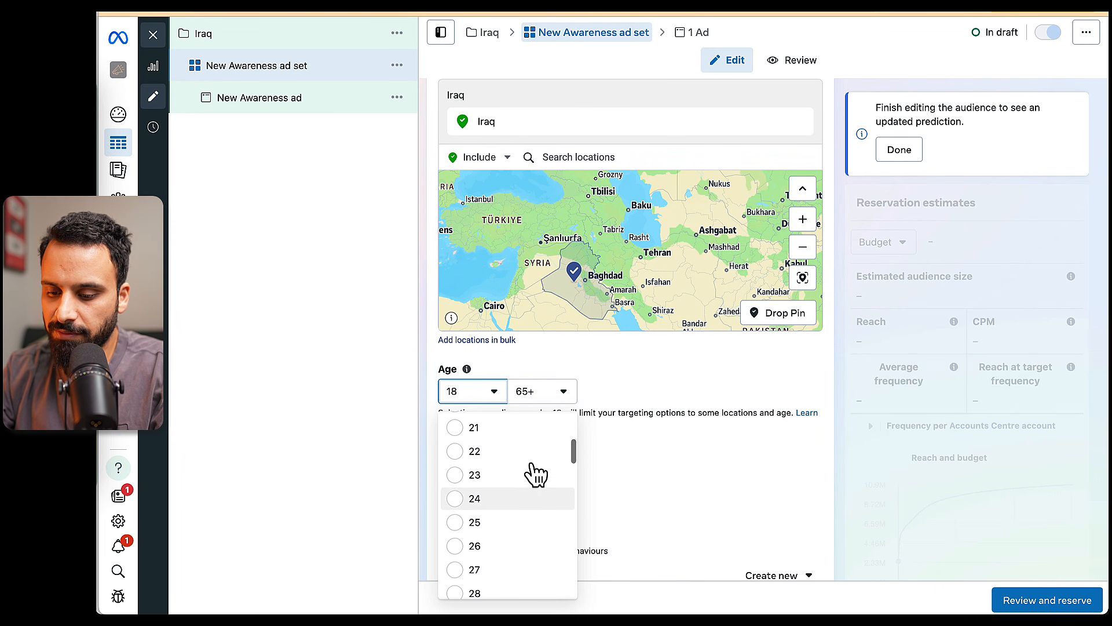
click(510, 520)
click(541, 409)
scroll(556, 328, up, 2)
click(548, 230)
scroll(521, 377, down, 5)
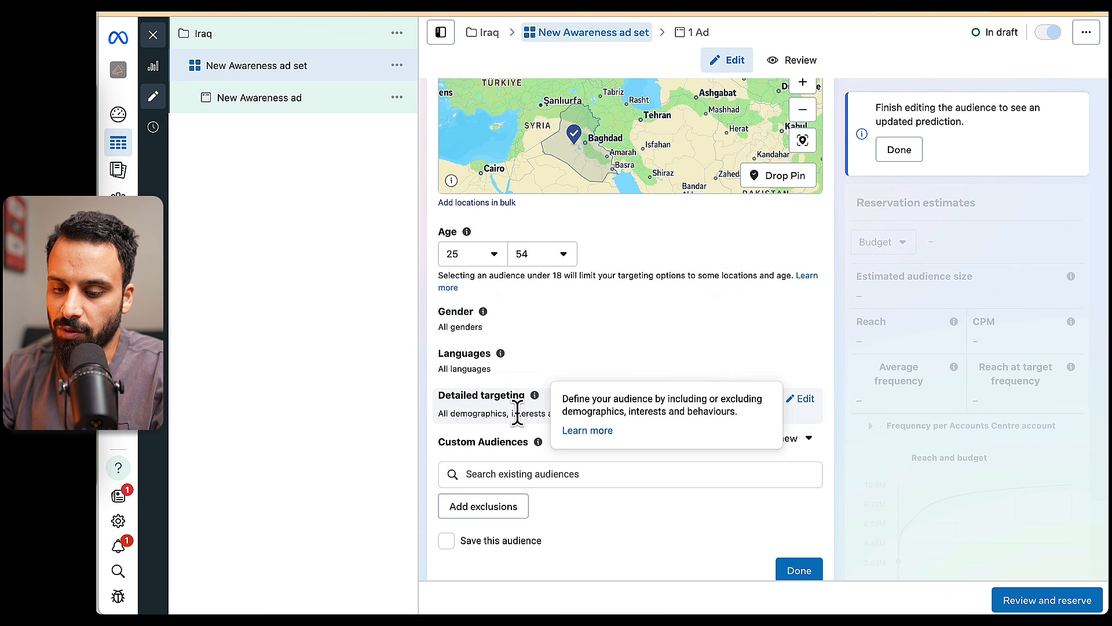
scroll(544, 463, down, 2)
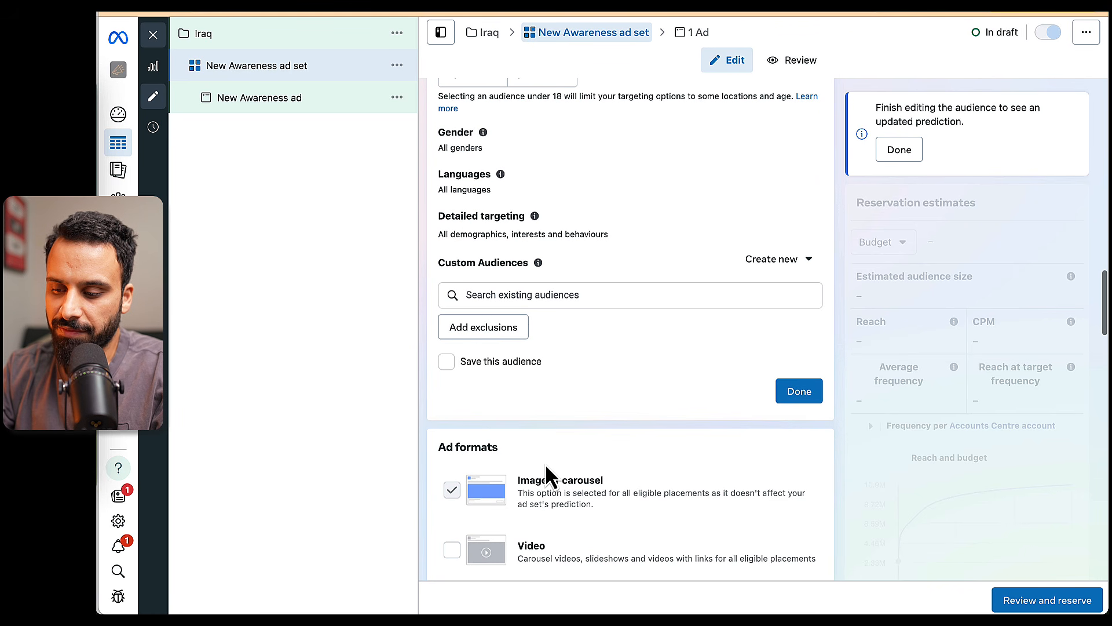
click(808, 391)
Include the Video ad format alongside Image or carousel in the ad set.
scroll(593, 443, up, 2)
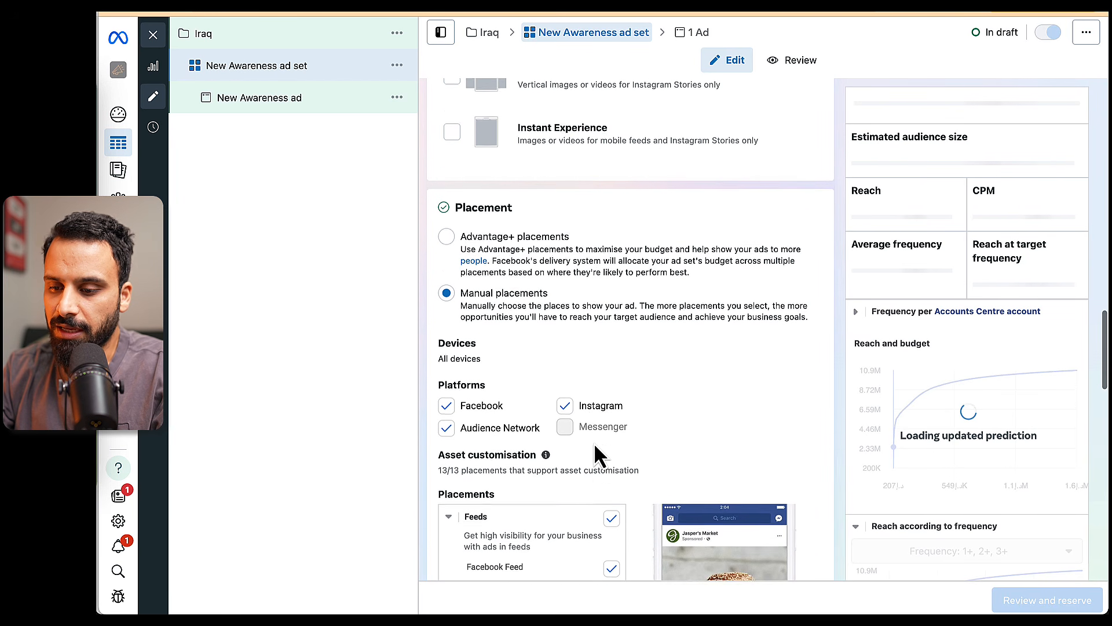
scroll(577, 394, up, 10)
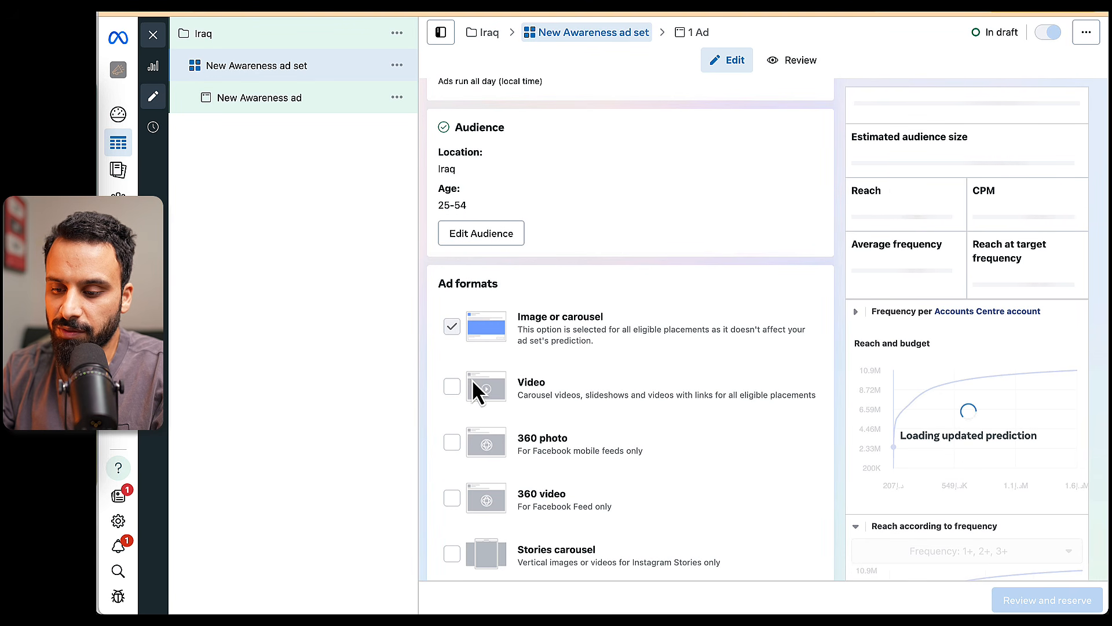
click(454, 387)
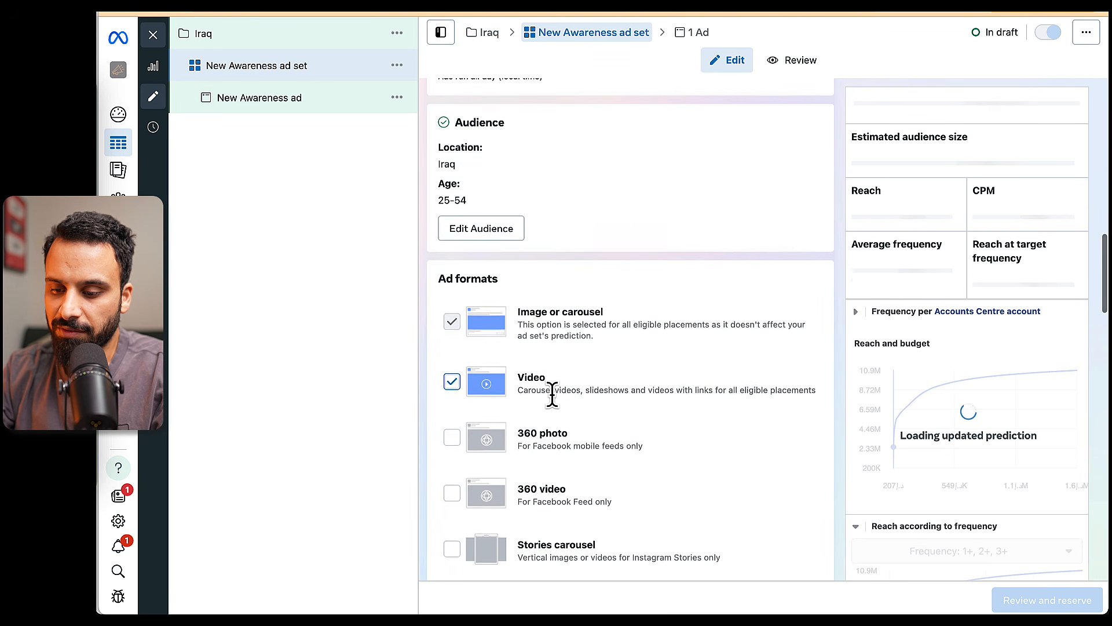
Exclude Audience Network from the ad set's manual placement platforms and review the remaining placements.
scroll(551, 367, down, 2)
scroll(553, 395, down, 6)
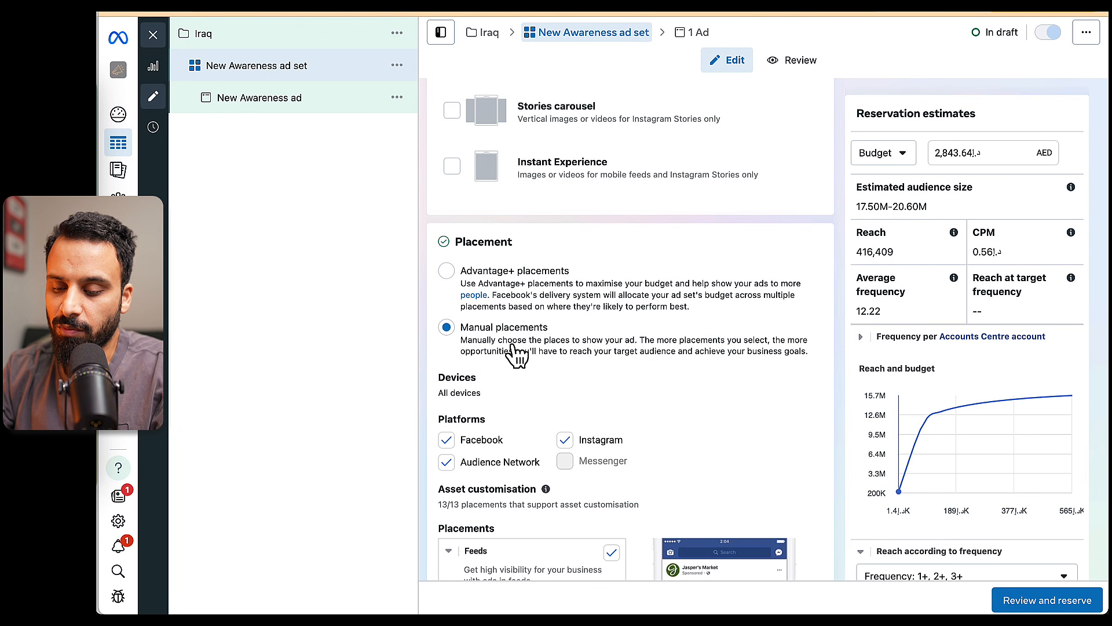
scroll(515, 356, down, 3)
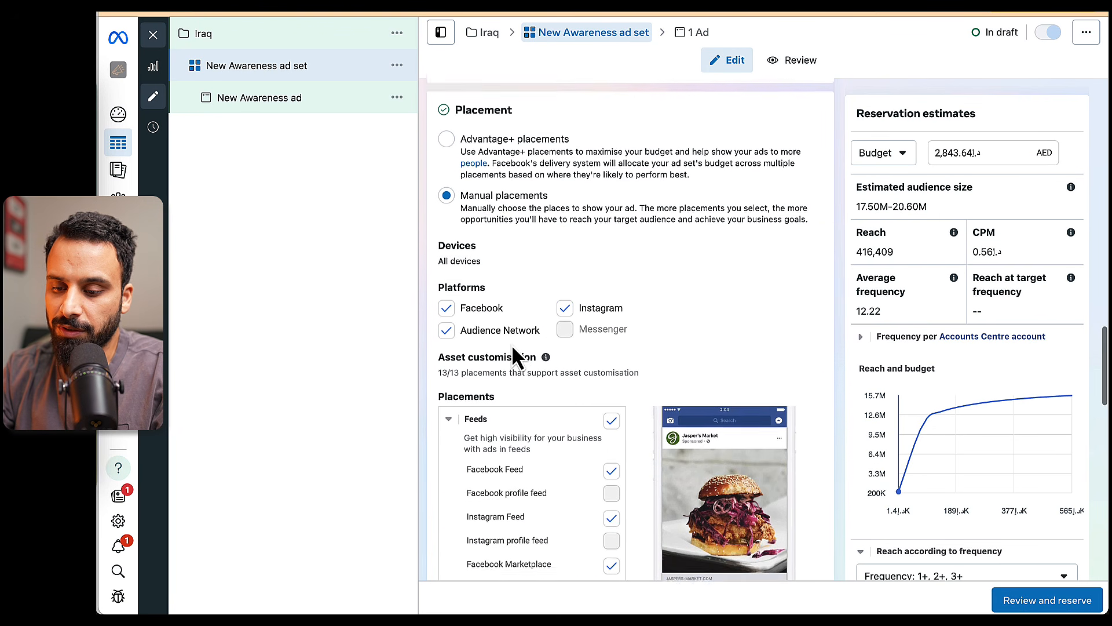
click(449, 318)
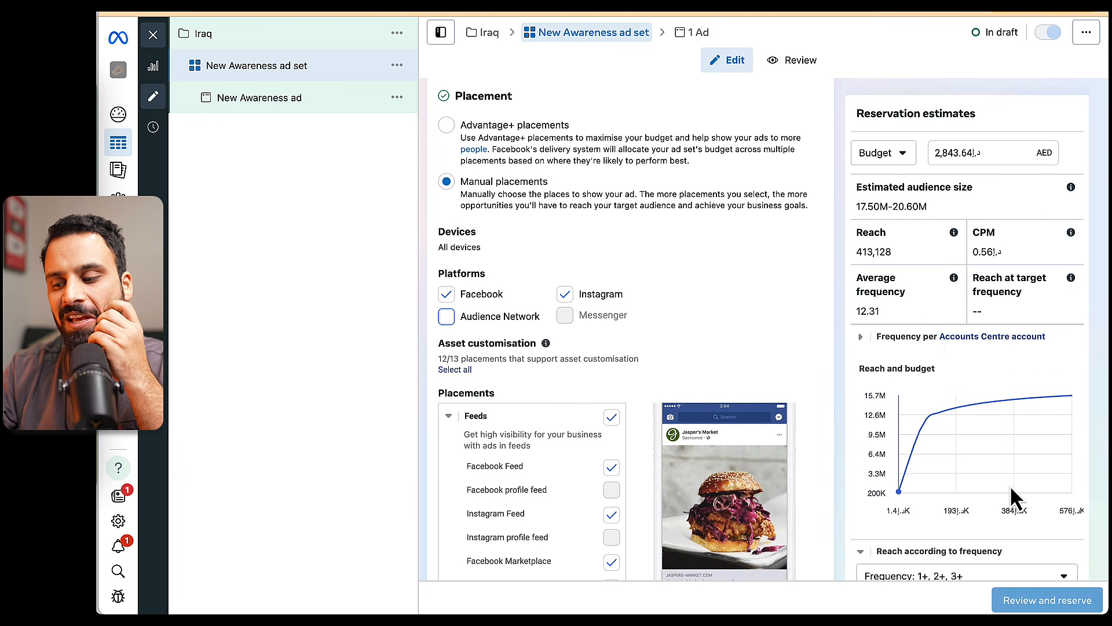
scroll(662, 477, down, 2)
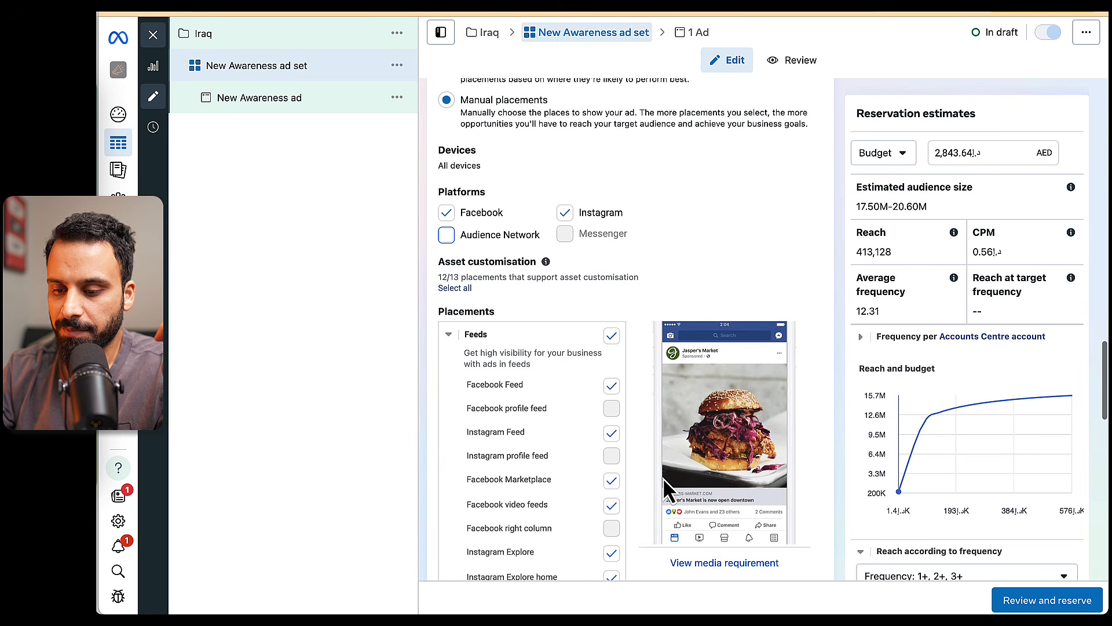
scroll(663, 477, down, 1)
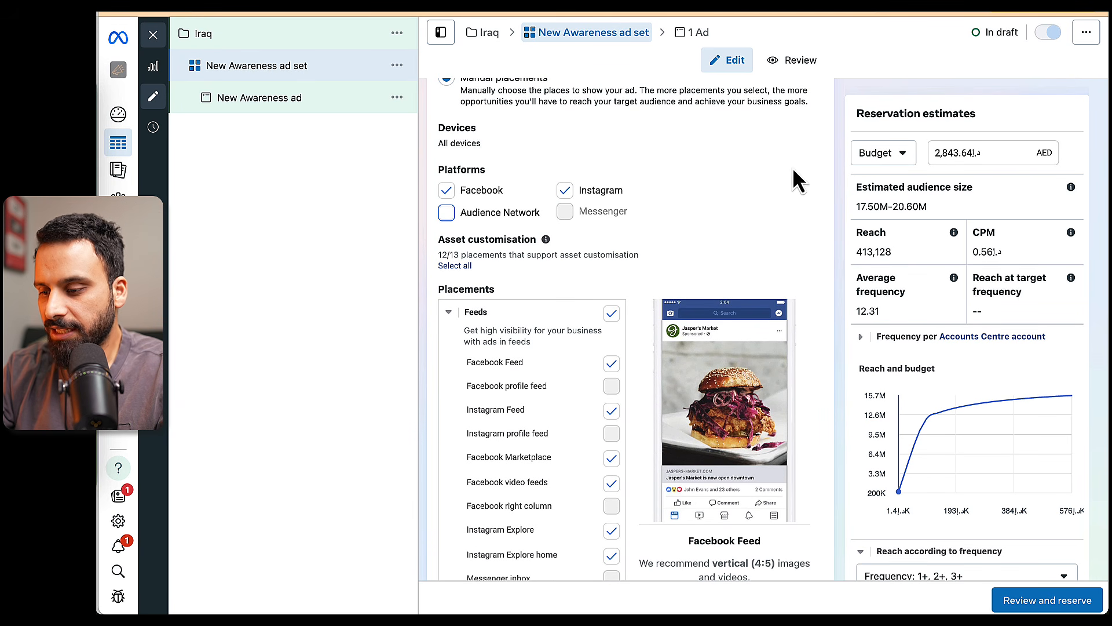
scroll(550, 485, down, 2)
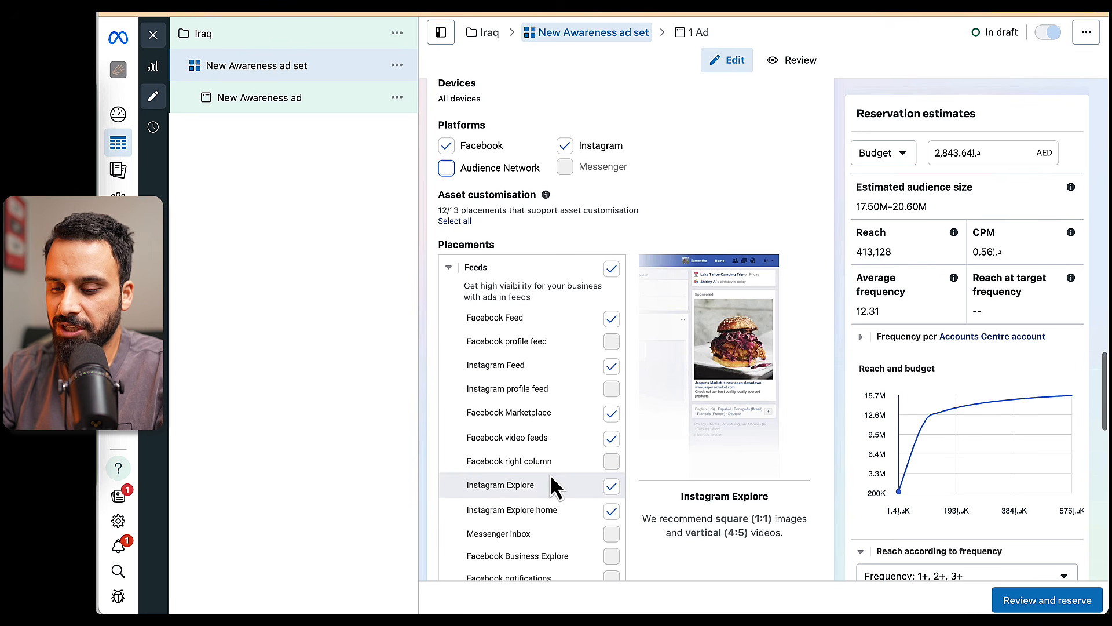
scroll(619, 110, down, 10)
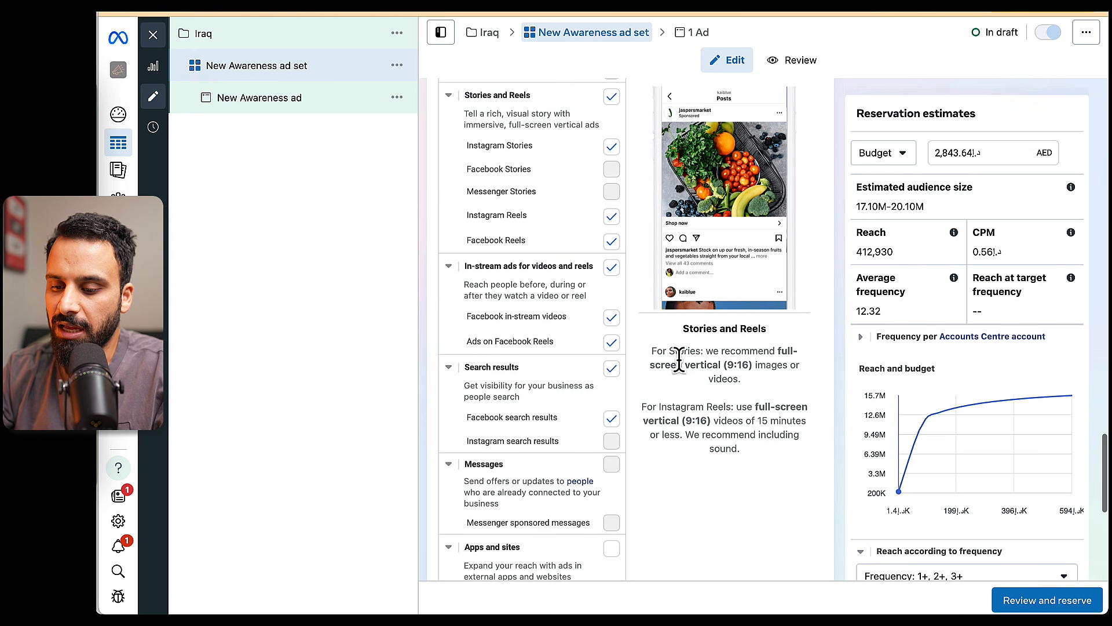
scroll(679, 361, down, 8)
scroll(649, 391, up, 20)
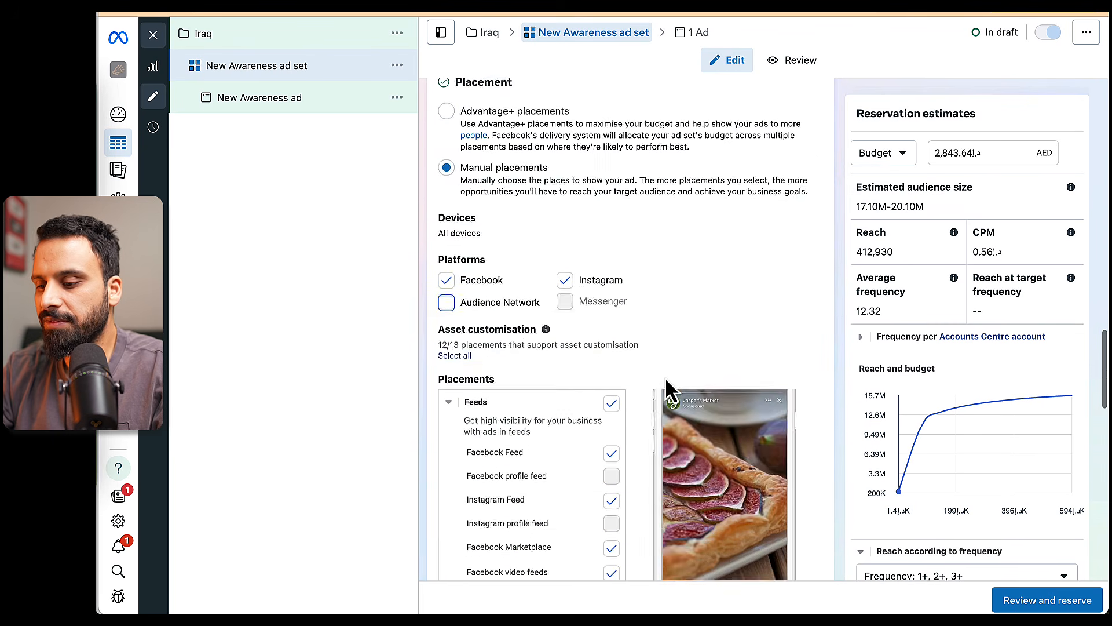
Switch the reservation estimates from budget to reach, set the reach to 5,000,000 and check the required budget.
scroll(664, 377, up, 15)
click(899, 152)
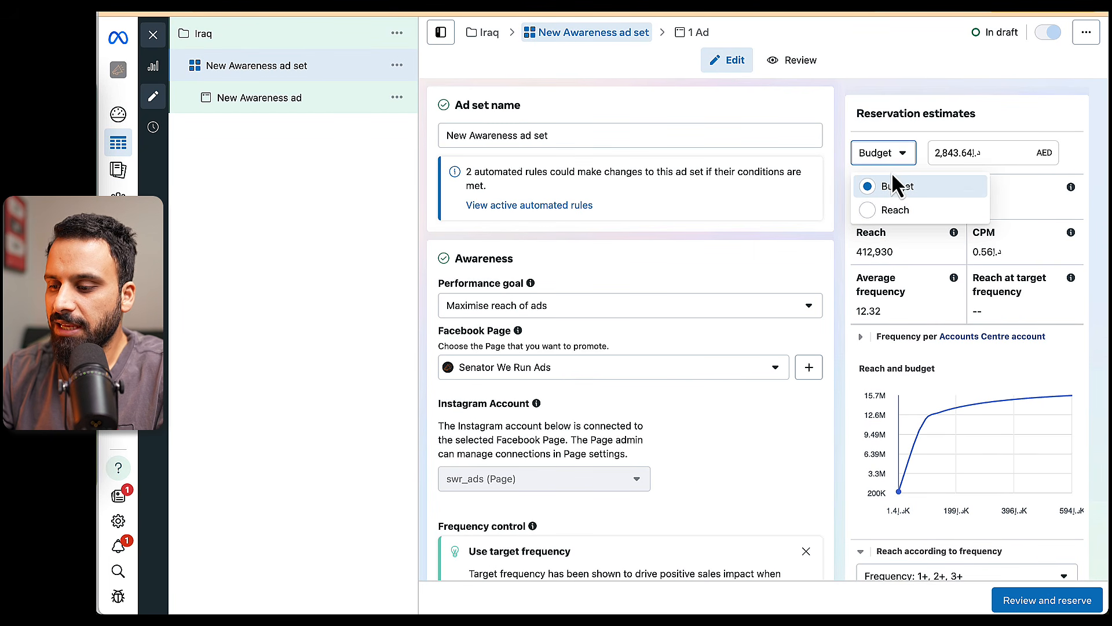
click(894, 209)
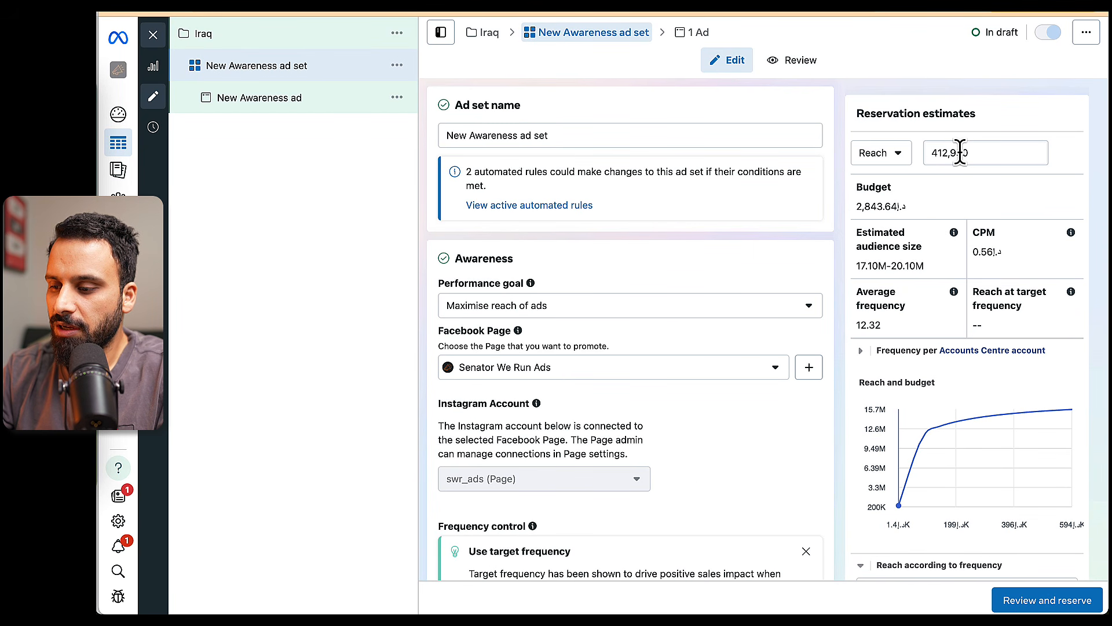
click(986, 153)
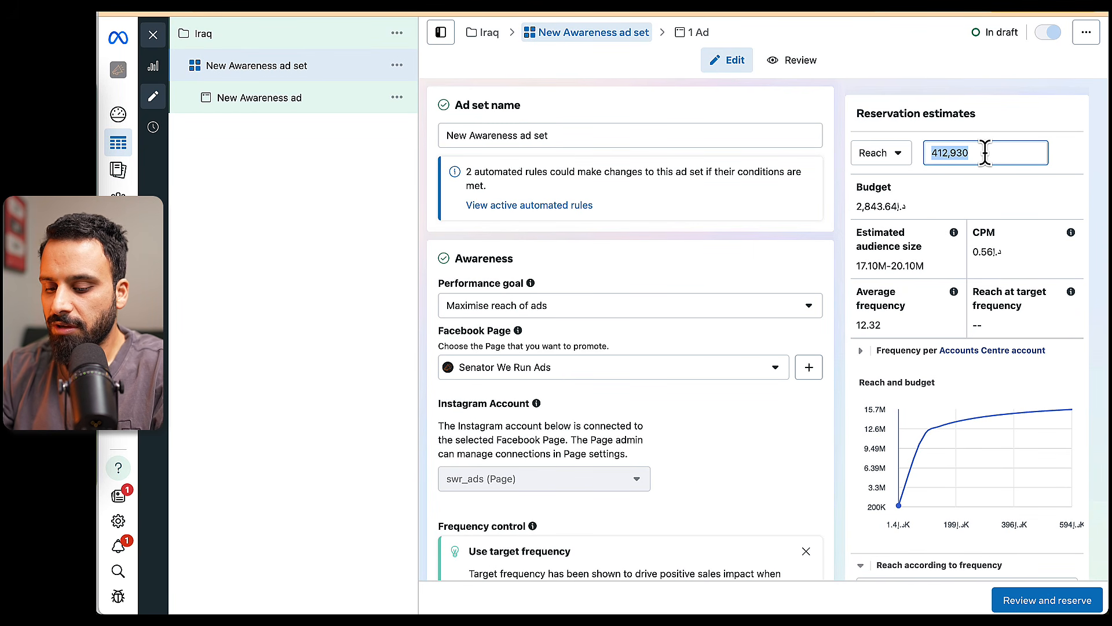
text(5000000)
click(1069, 182)
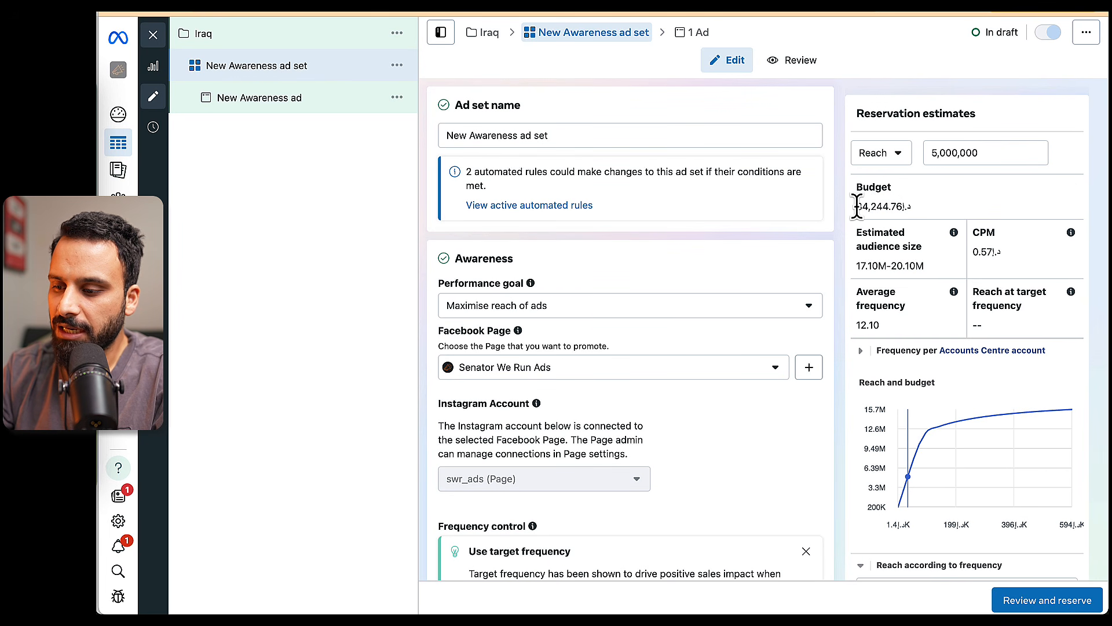
drag(857, 207, 878, 206)
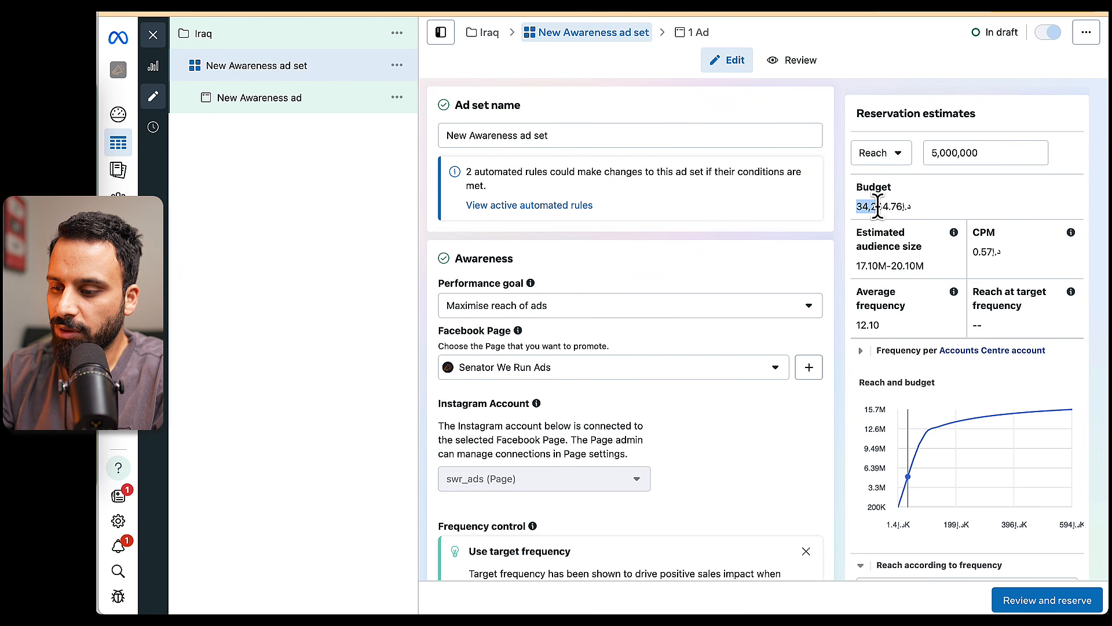
Set the reservation reach to 9,000,000 and examine the budget, average frequency and the reach and budget curve.
click(936, 148)
text(9)
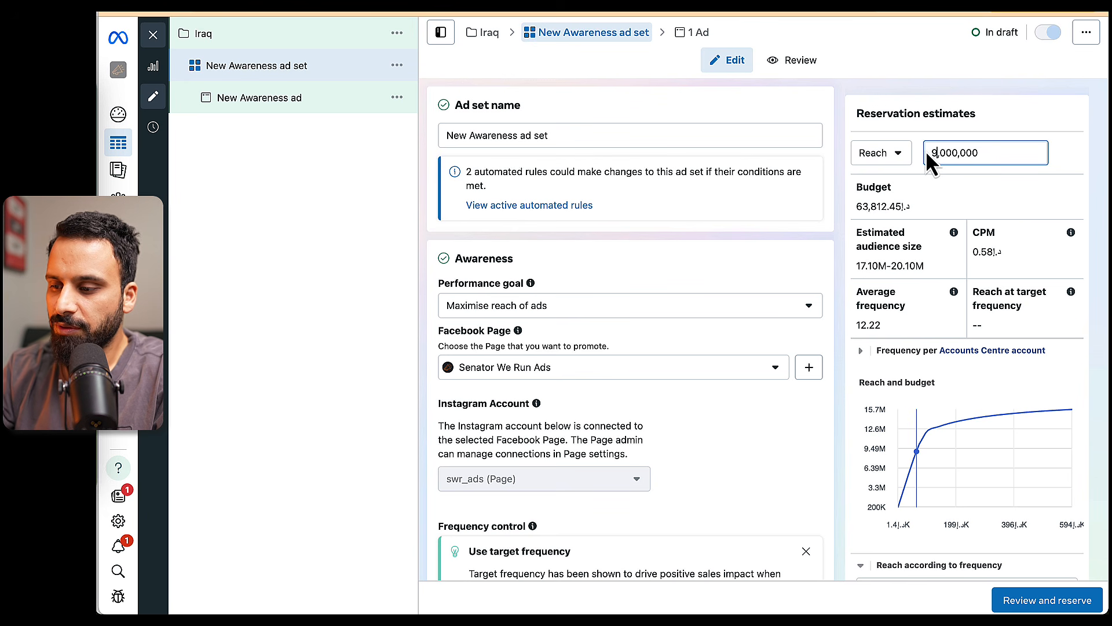
click(1086, 142)
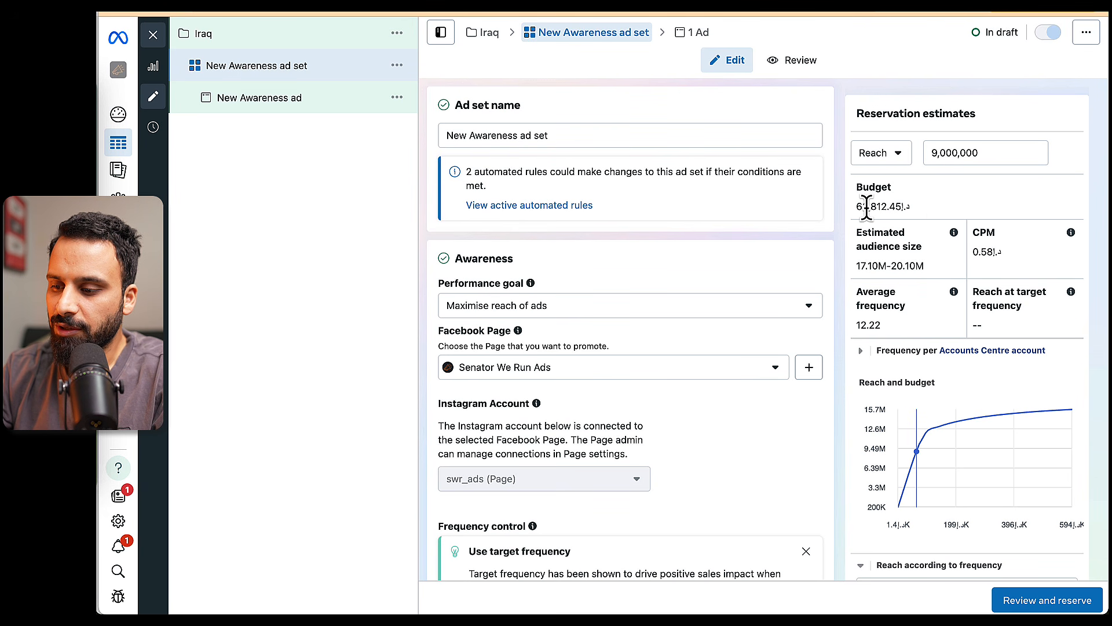
click(922, 220)
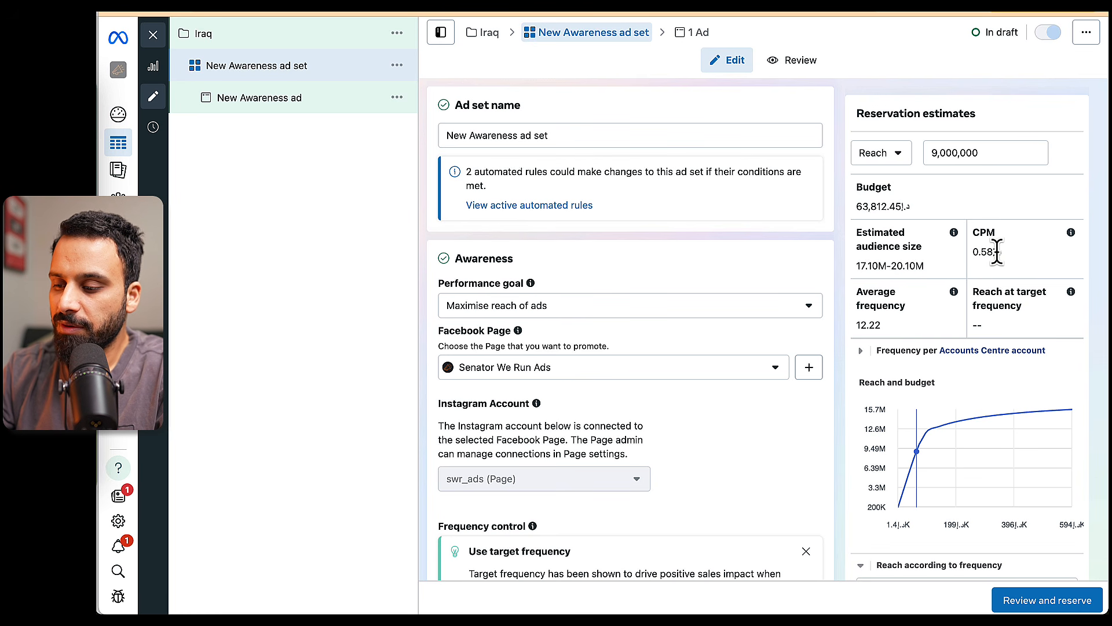
scroll(880, 324, down, 1)
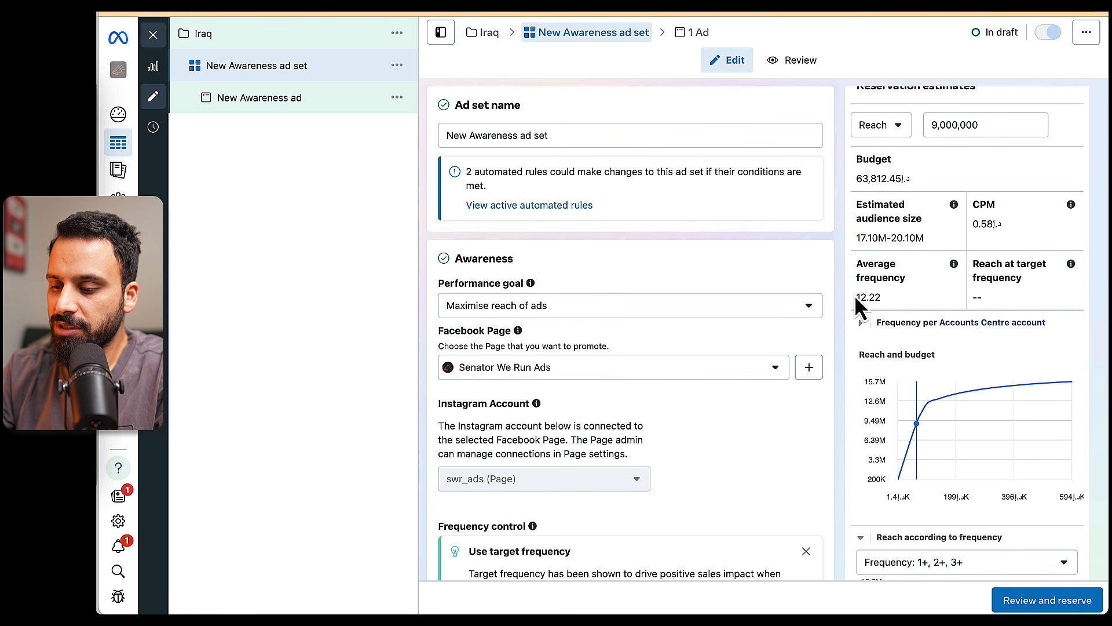
drag(861, 298, 895, 307)
click(932, 299)
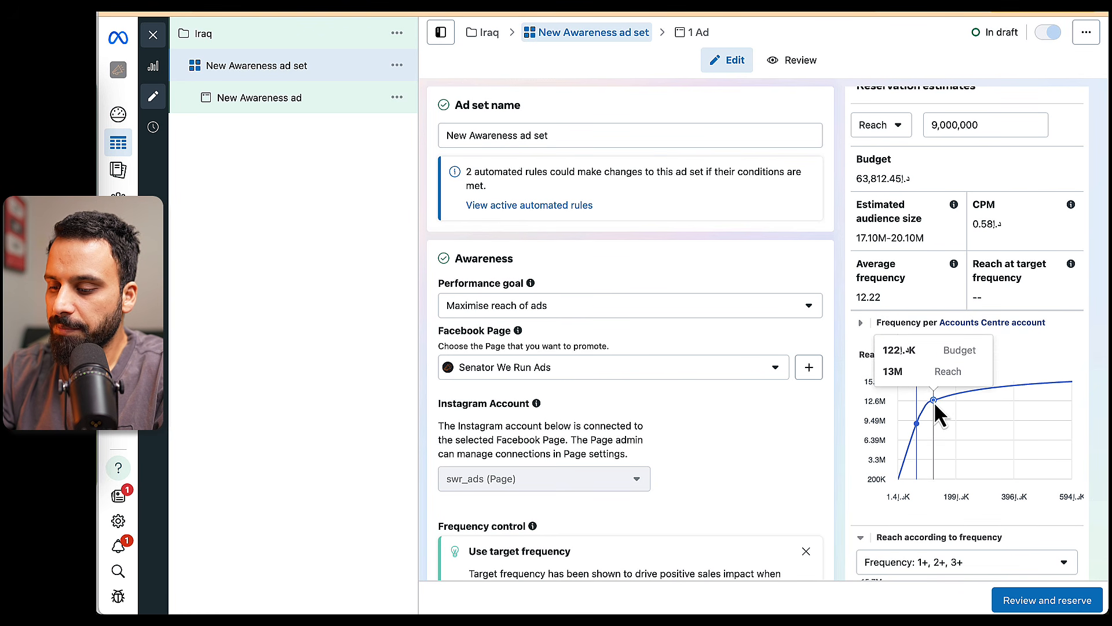
scroll(933, 401, down, 2)
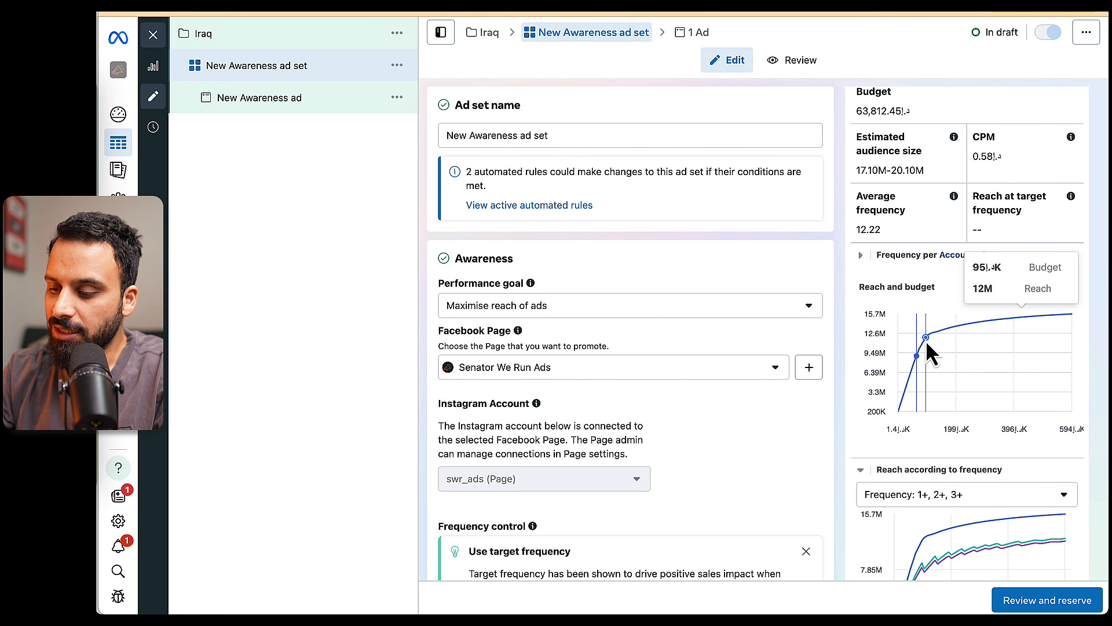
Choose the point at about 102K AED budget and 12M reach on the reach and budget curve and review the estimates.
click(929, 339)
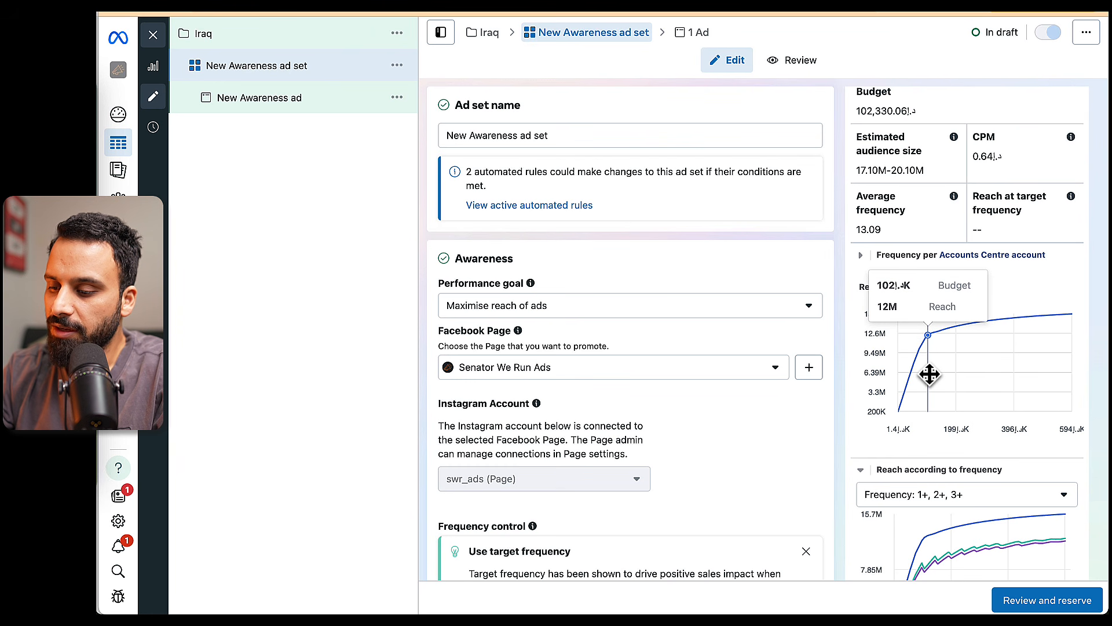
scroll(929, 374, down, 8)
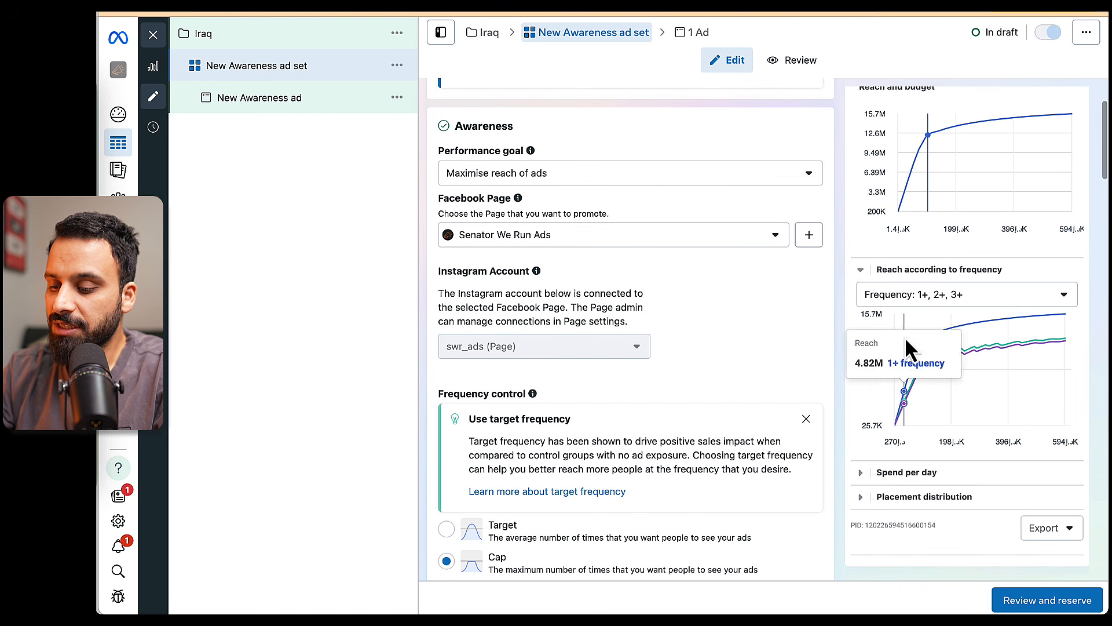
scroll(939, 429, up, 5)
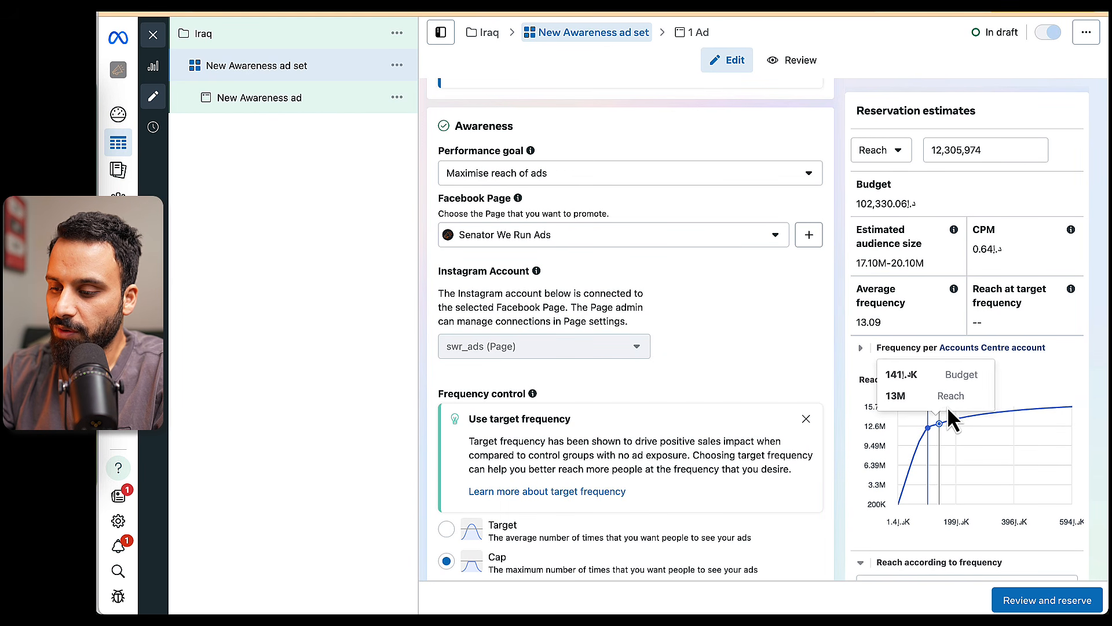
scroll(771, 352, up, 2)
scroll(771, 351, up, 1)
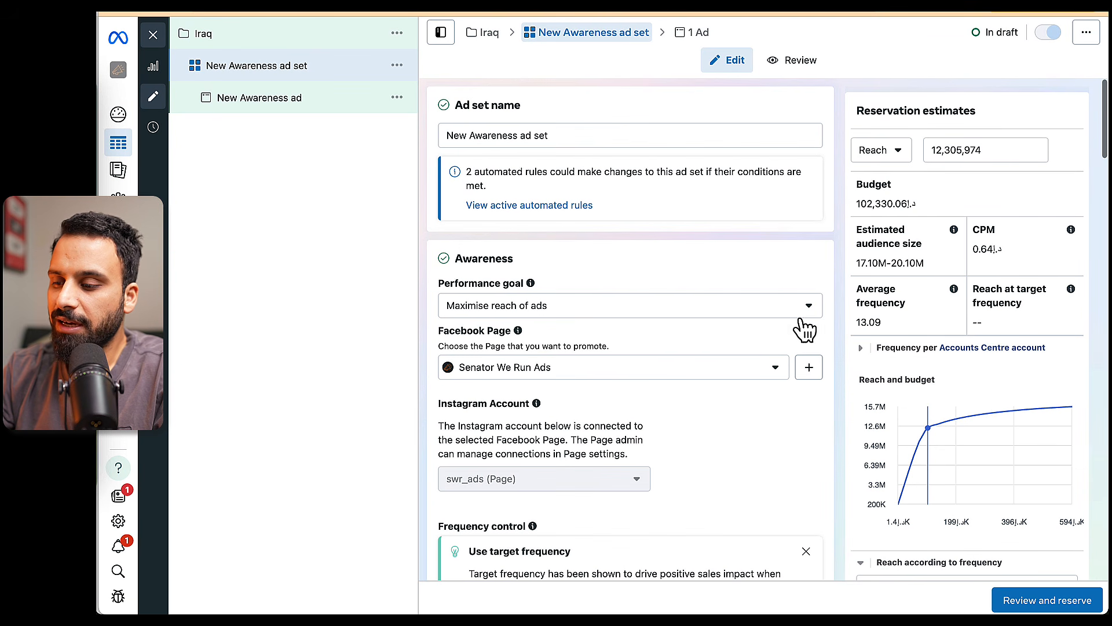
Switch the reservation estimates back to budget and set the budget to 100,000 AED.
click(899, 151)
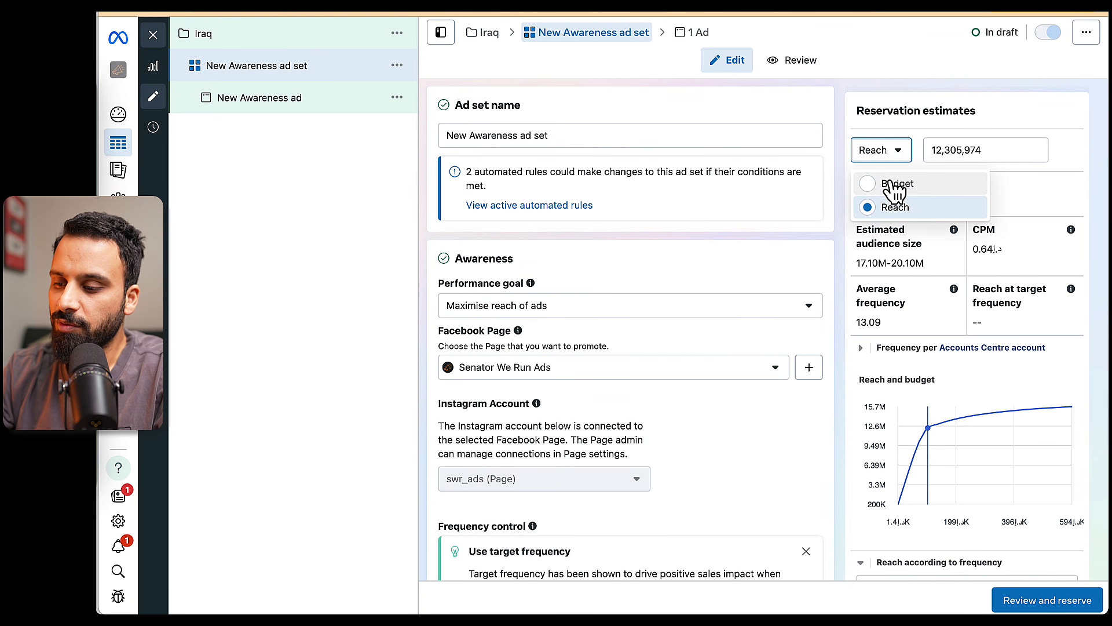
click(895, 183)
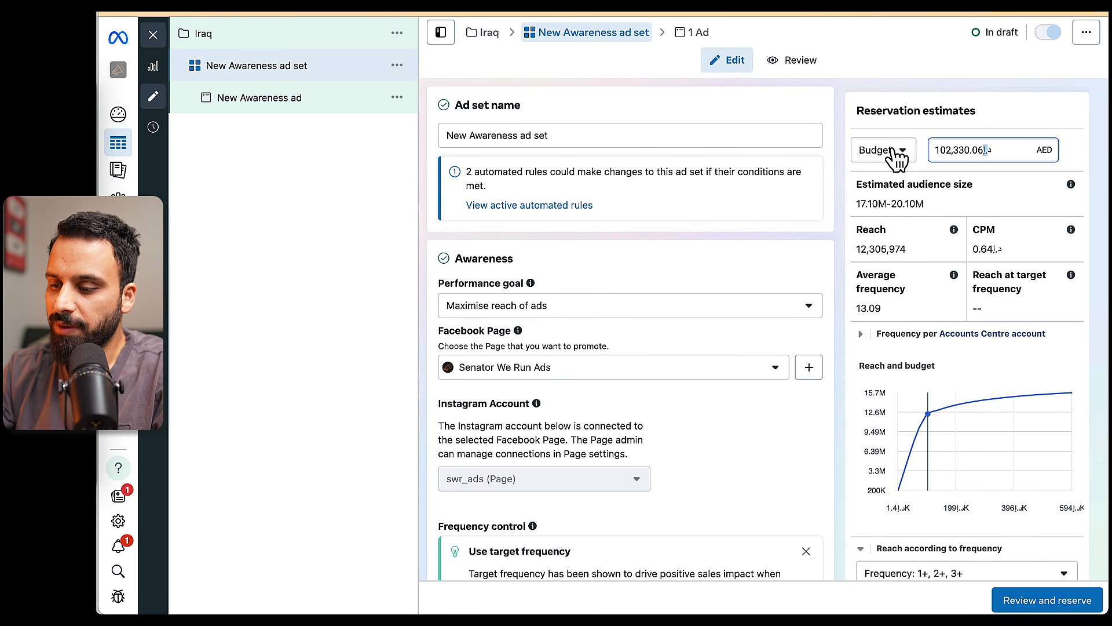
click(933, 149)
key(ctrl+a)
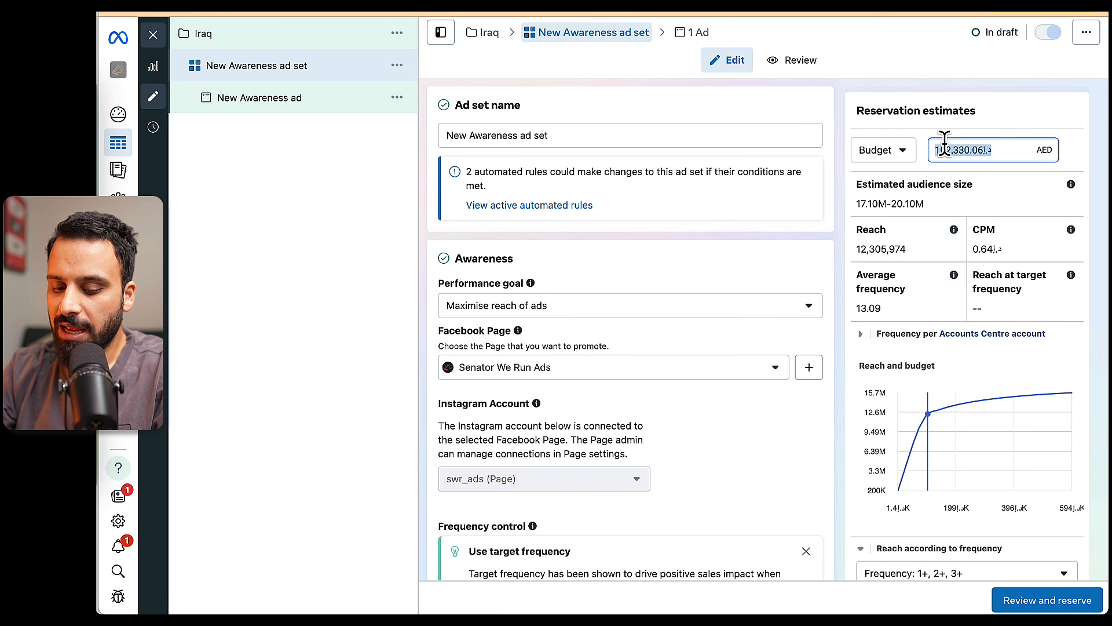
text(100000)
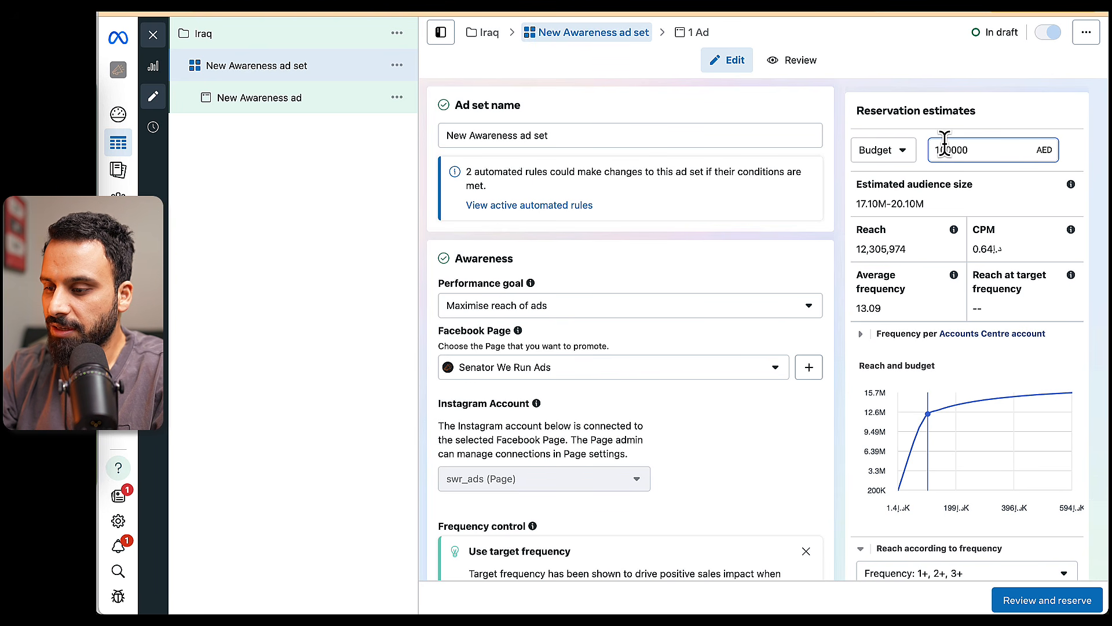
key(Return)
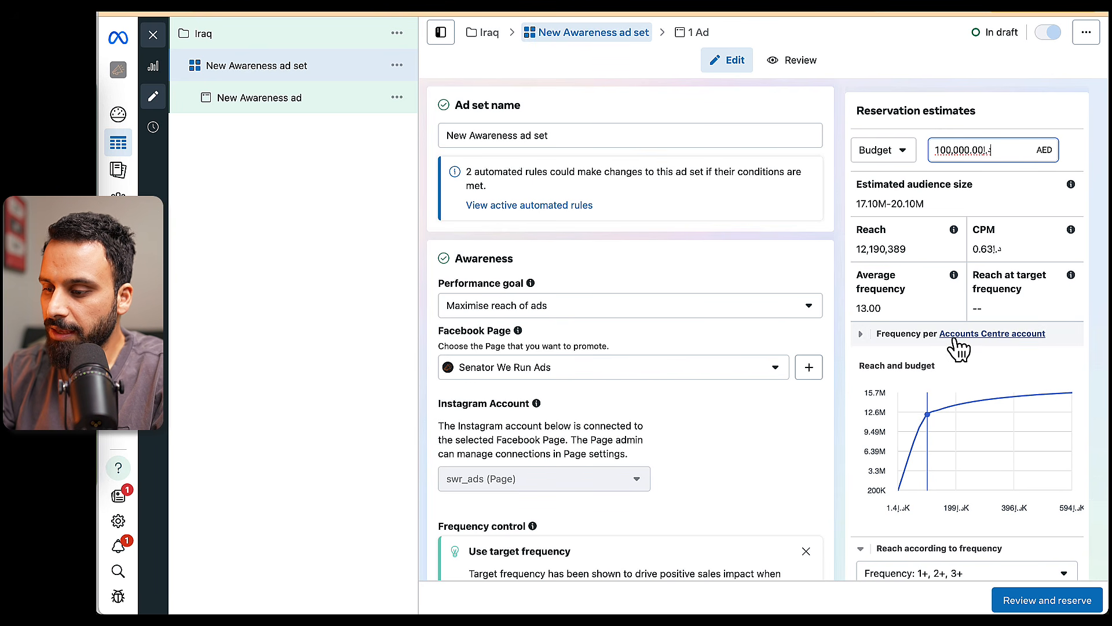
Review the reach, CPM and average frequency in the reservation estimates for the 100,000 AED budget.
scroll(955, 343, down, 1)
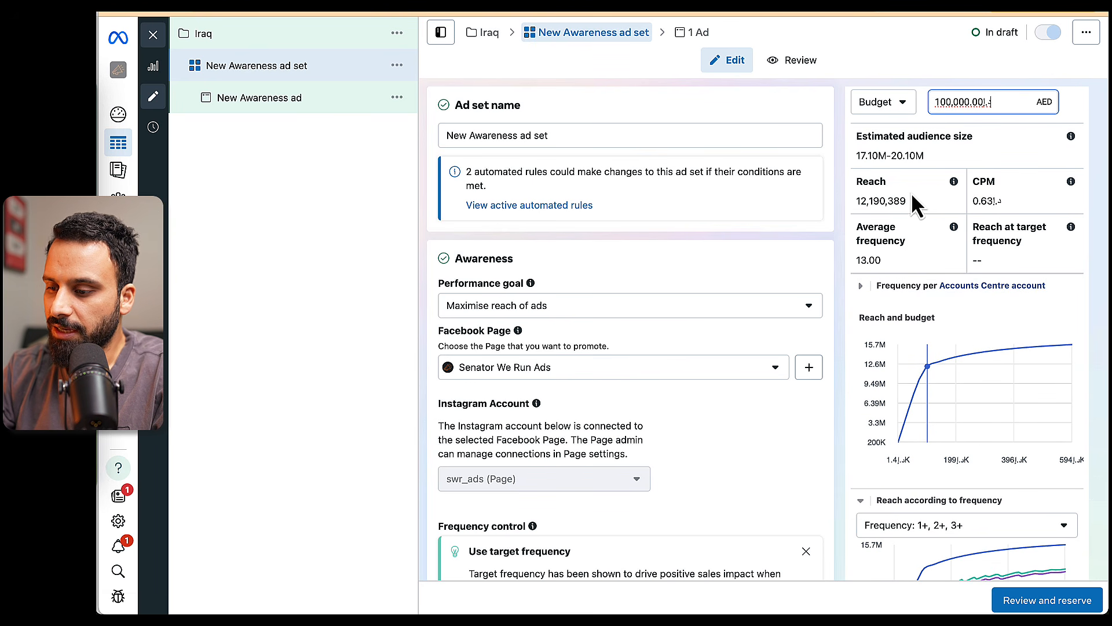
scroll(913, 196, up, 1)
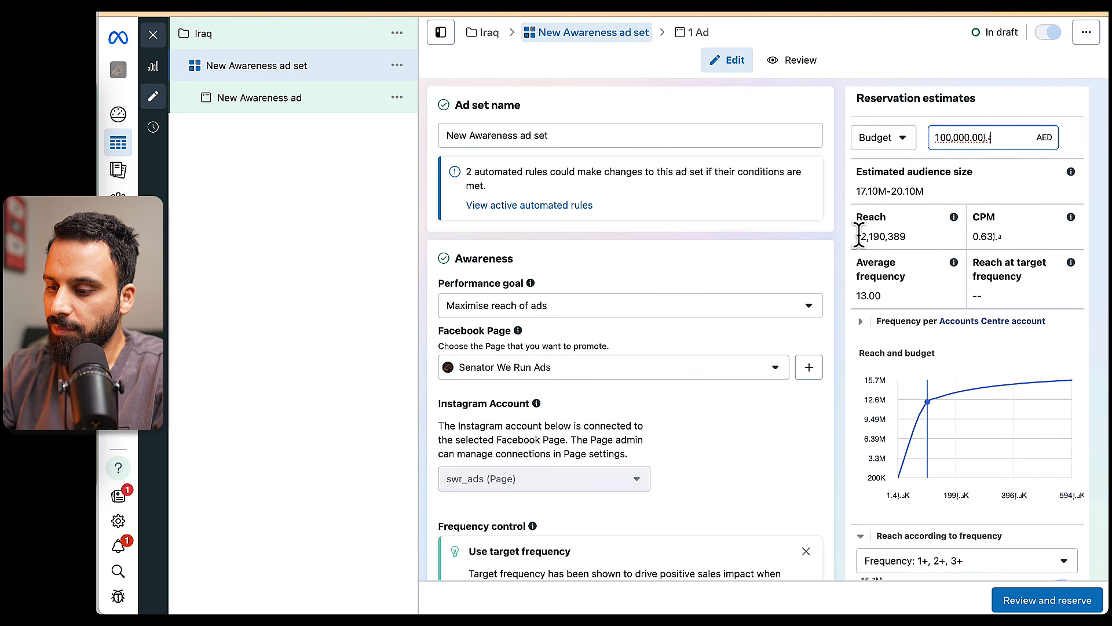
drag(859, 235, 939, 244)
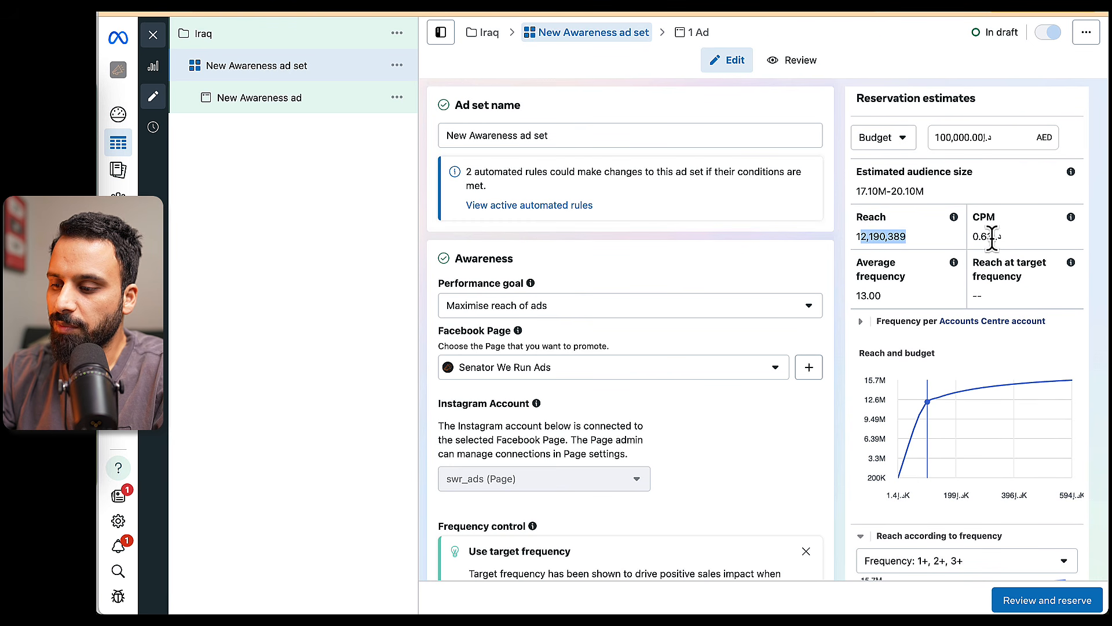
scroll(968, 301, up, 1)
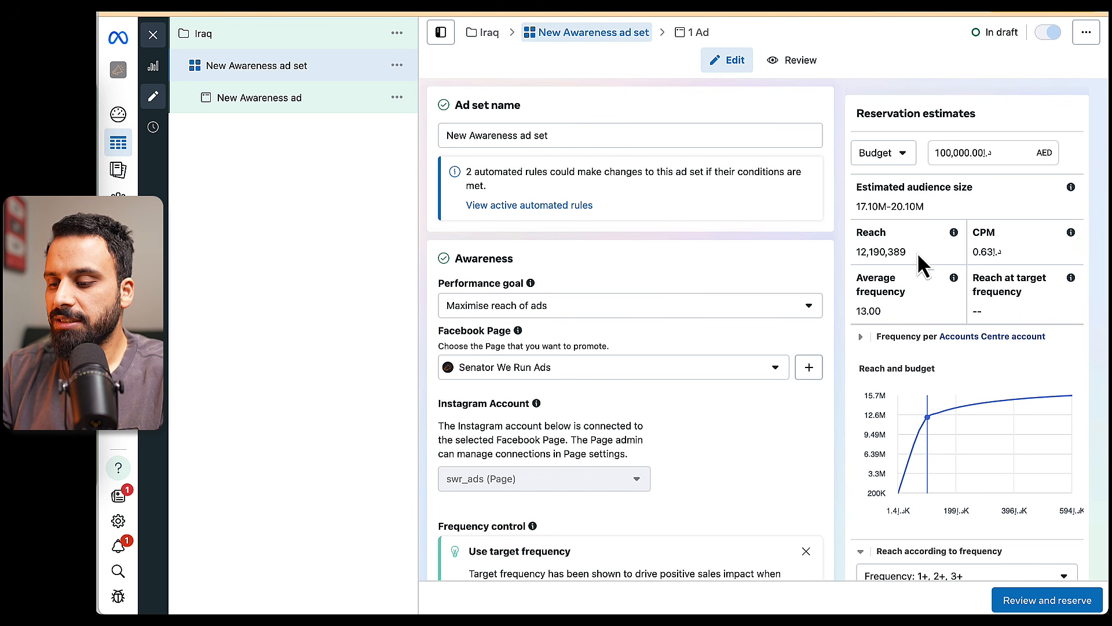
click(863, 251)
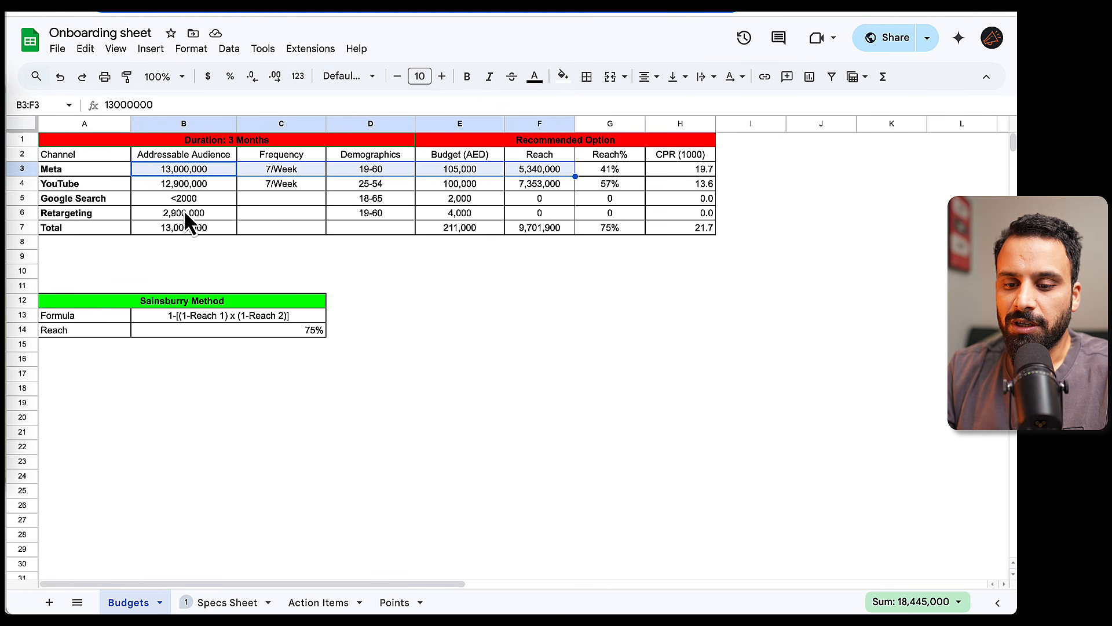
Switch to the Onboarding sheet in Google Sheets and hide the Google Search and Retargeting rows in the Budgets table.
click(201, 240)
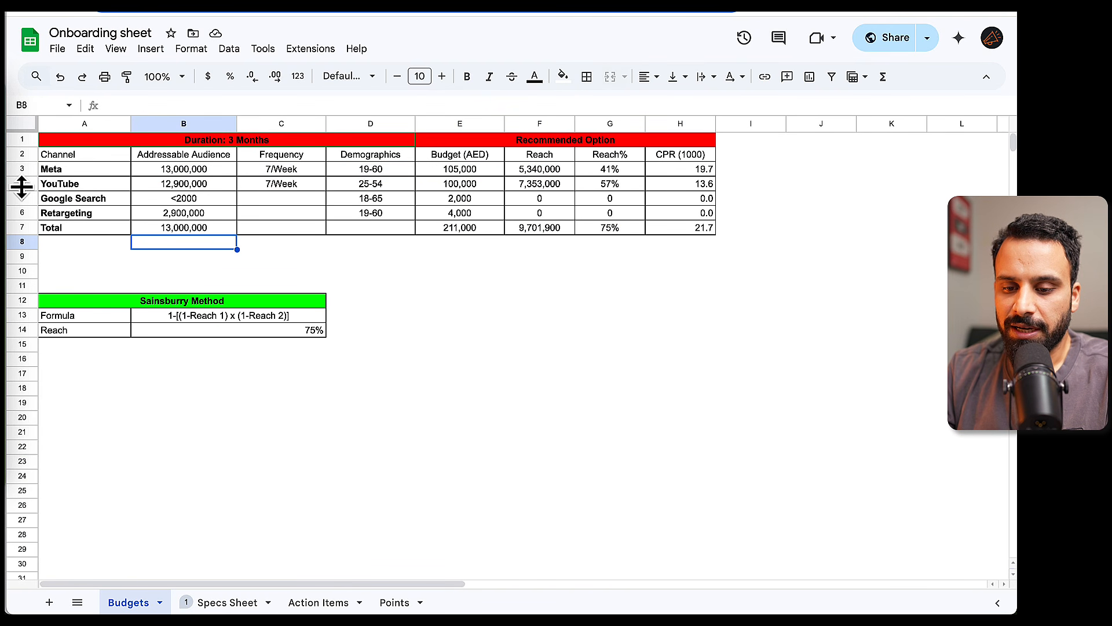
drag(22, 198, 26, 228)
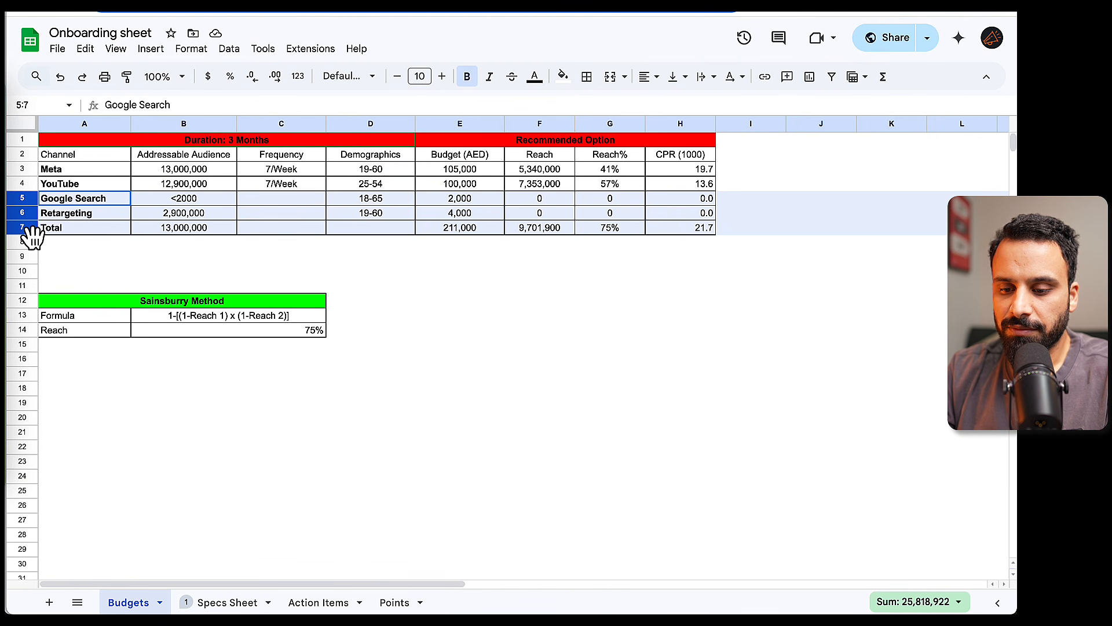
click(244, 228)
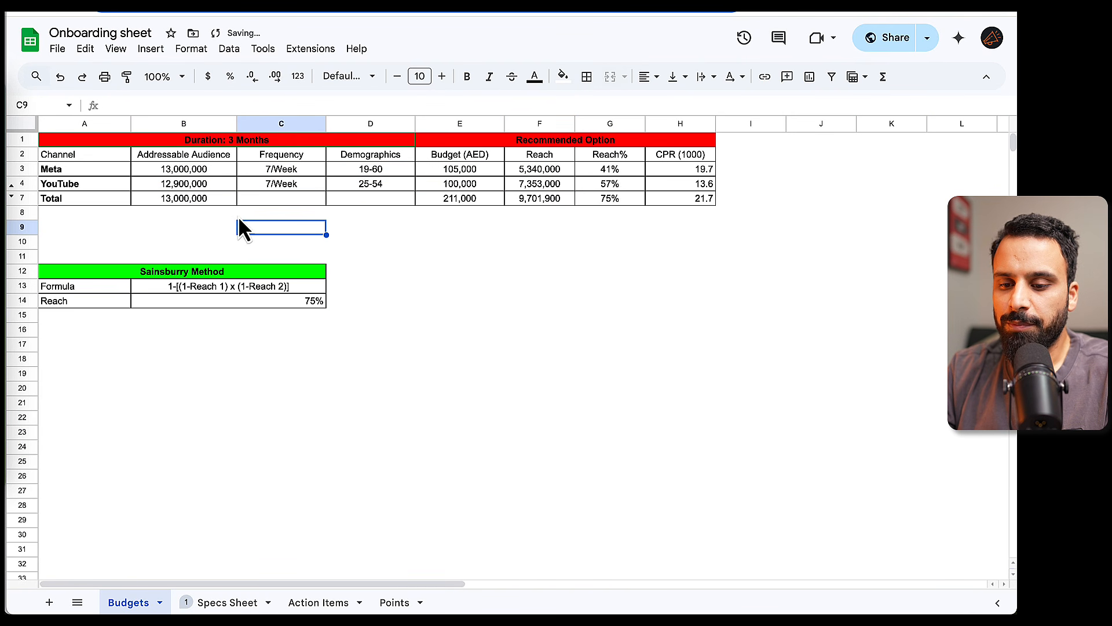
Compare the addressable audience, reach and reach percentage of the Meta and YouTube rows, checking the formulas behind them.
click(193, 169)
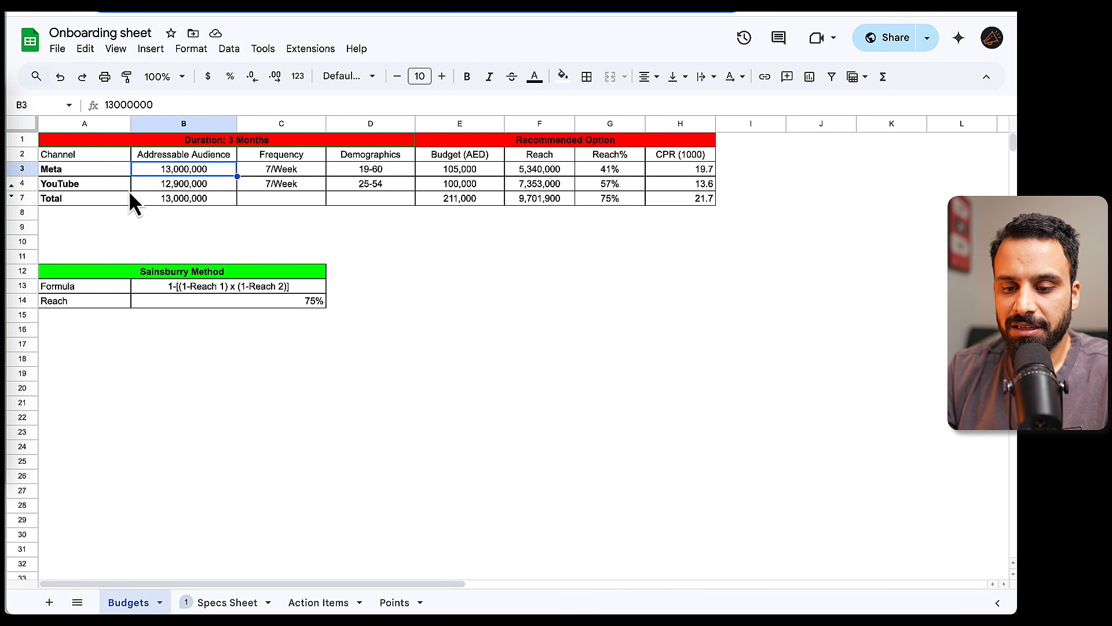
click(168, 186)
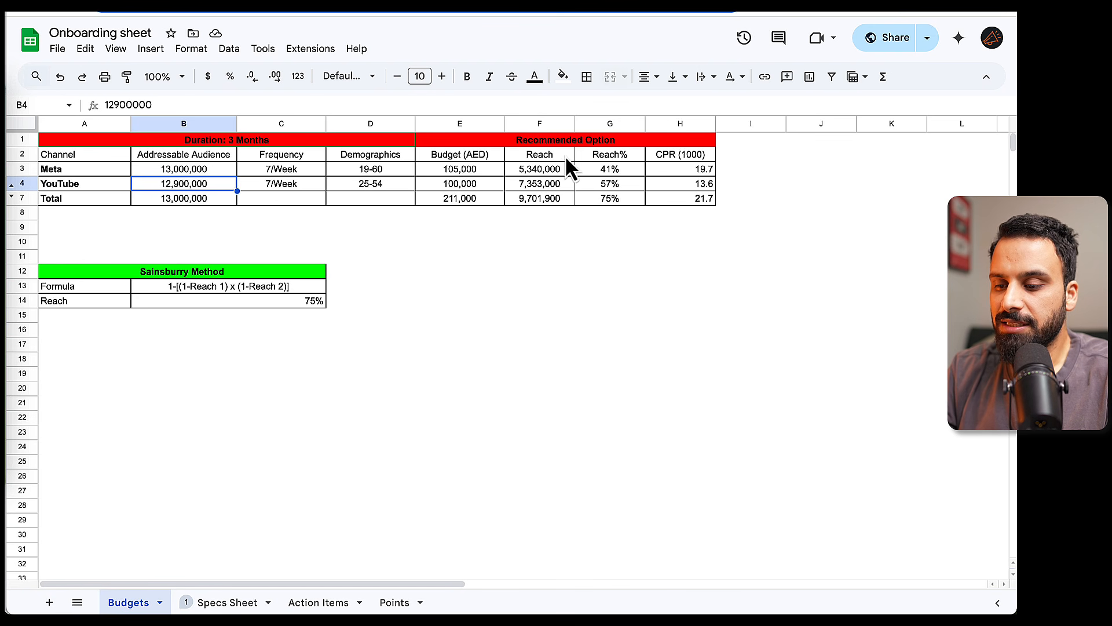
click(540, 172)
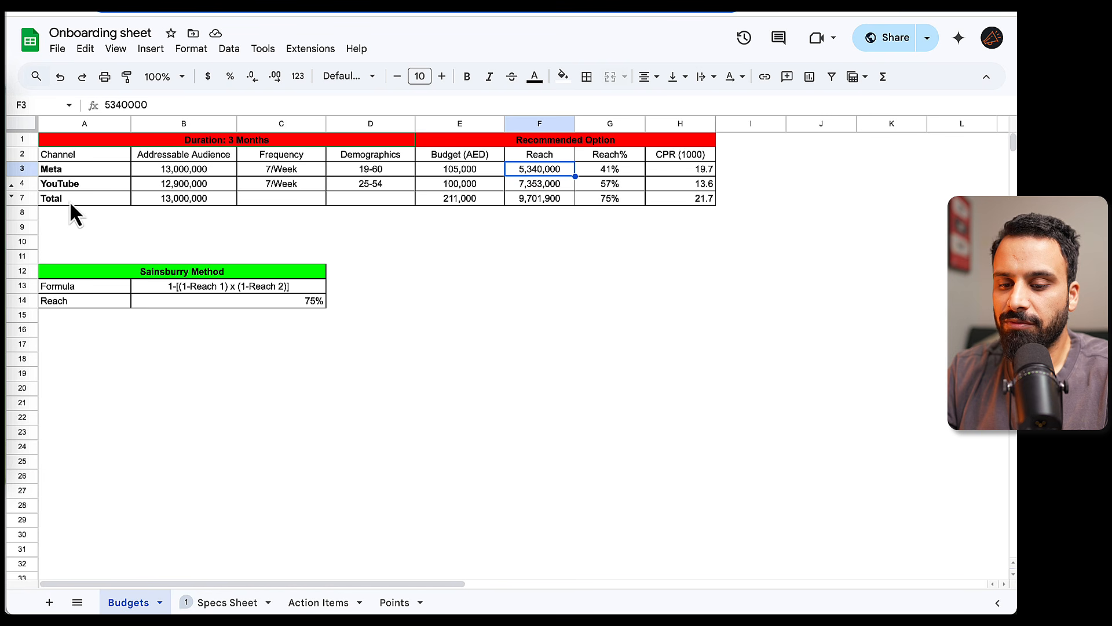
click(539, 184)
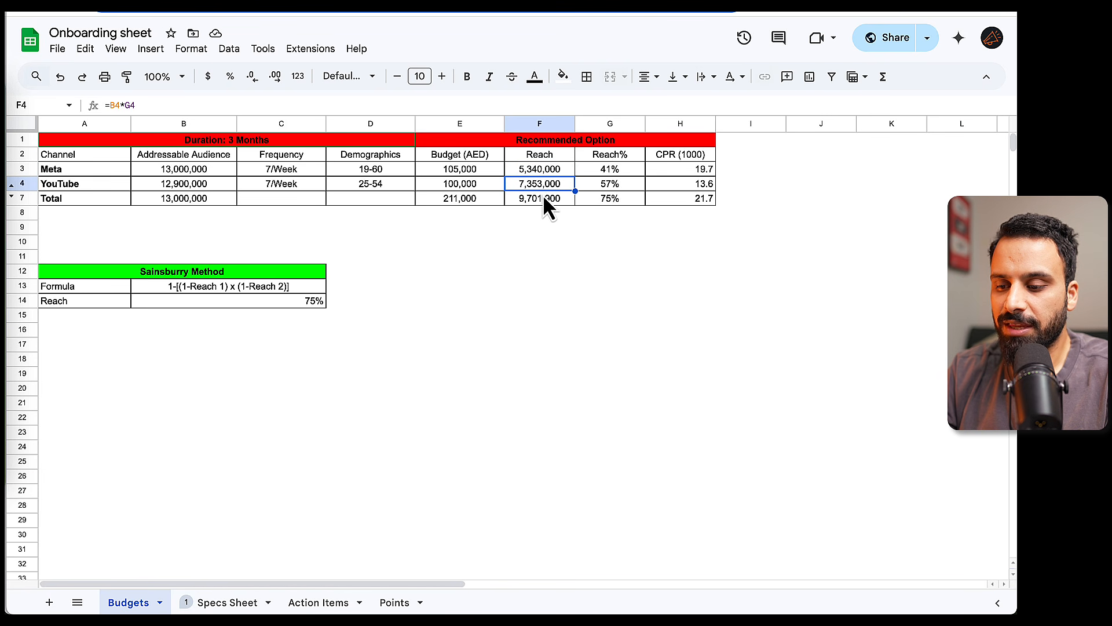
click(619, 171)
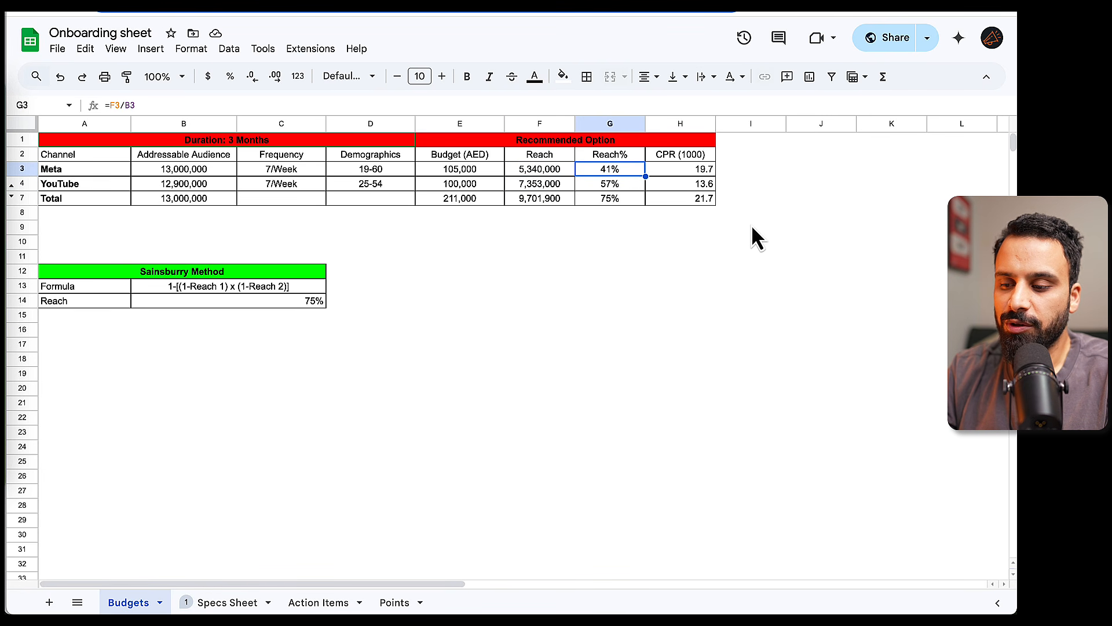
click(621, 186)
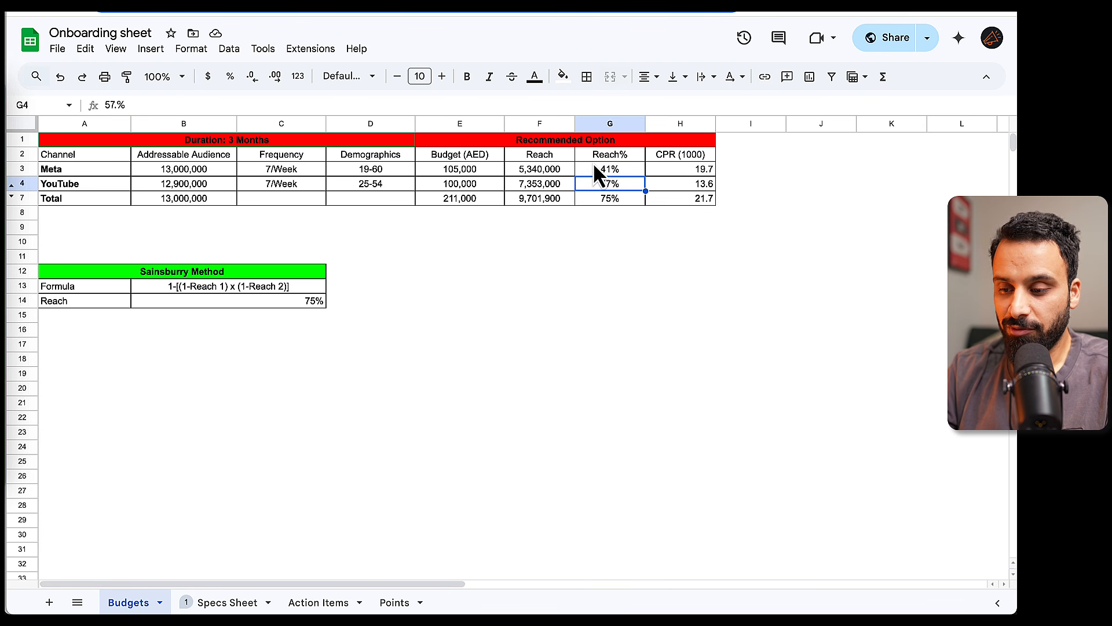
click(619, 167)
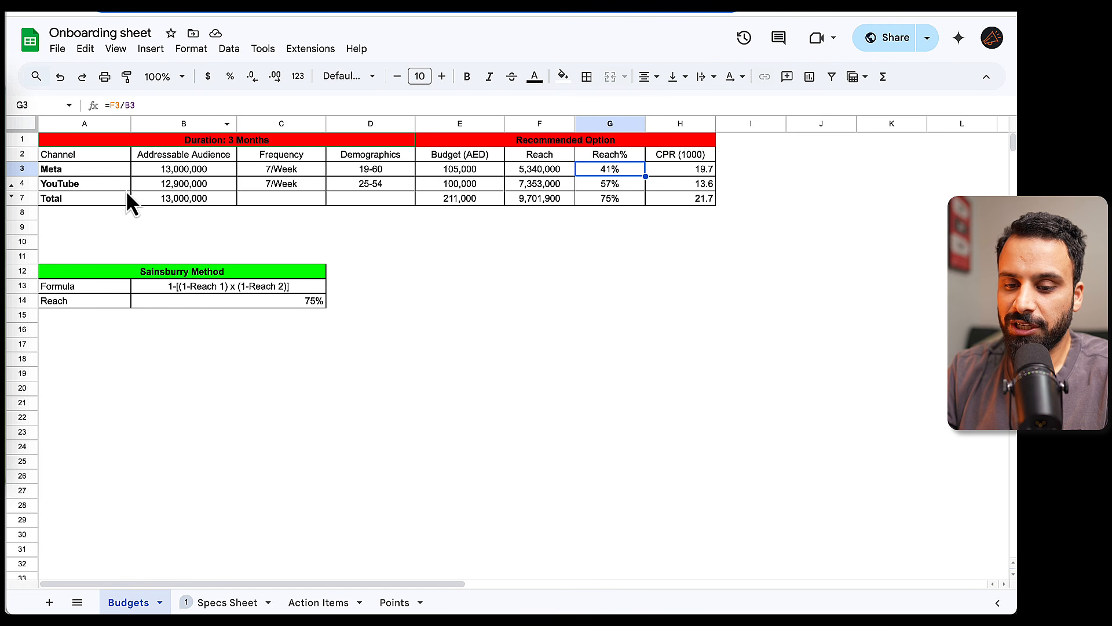
click(627, 188)
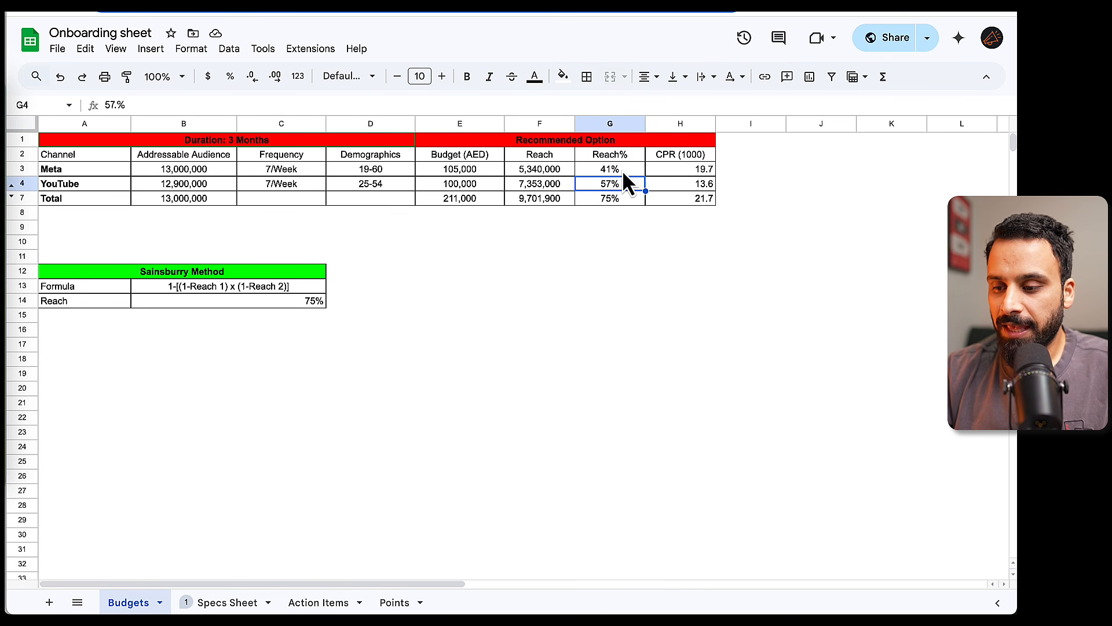
Examine the total reach percentage and the Sainsburry Method block, including its formula and the combined reach calculation.
click(613, 202)
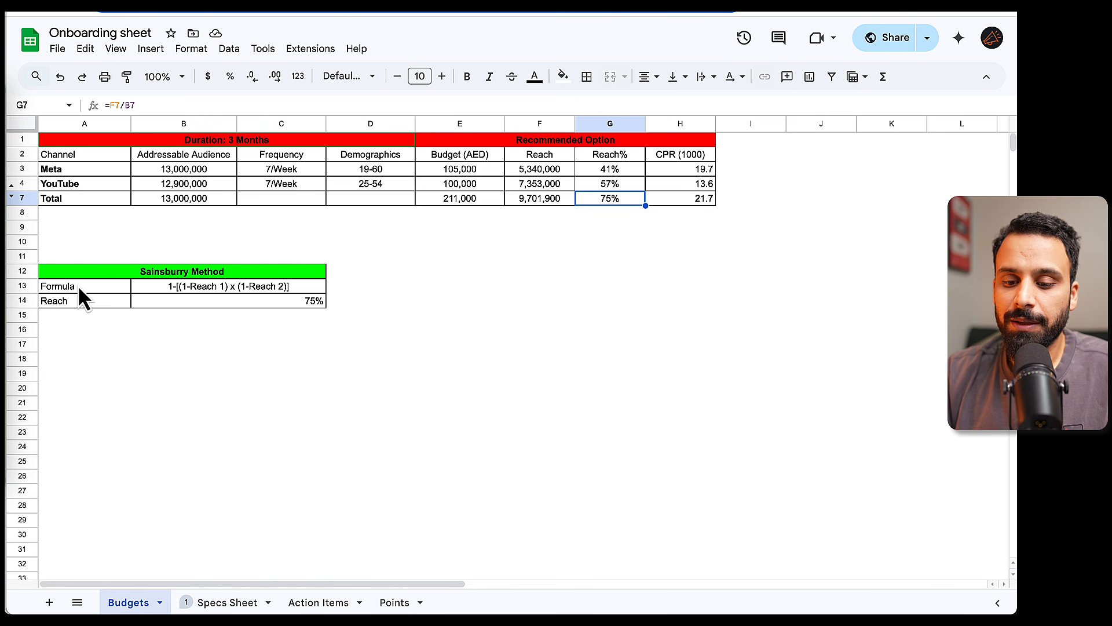
click(153, 274)
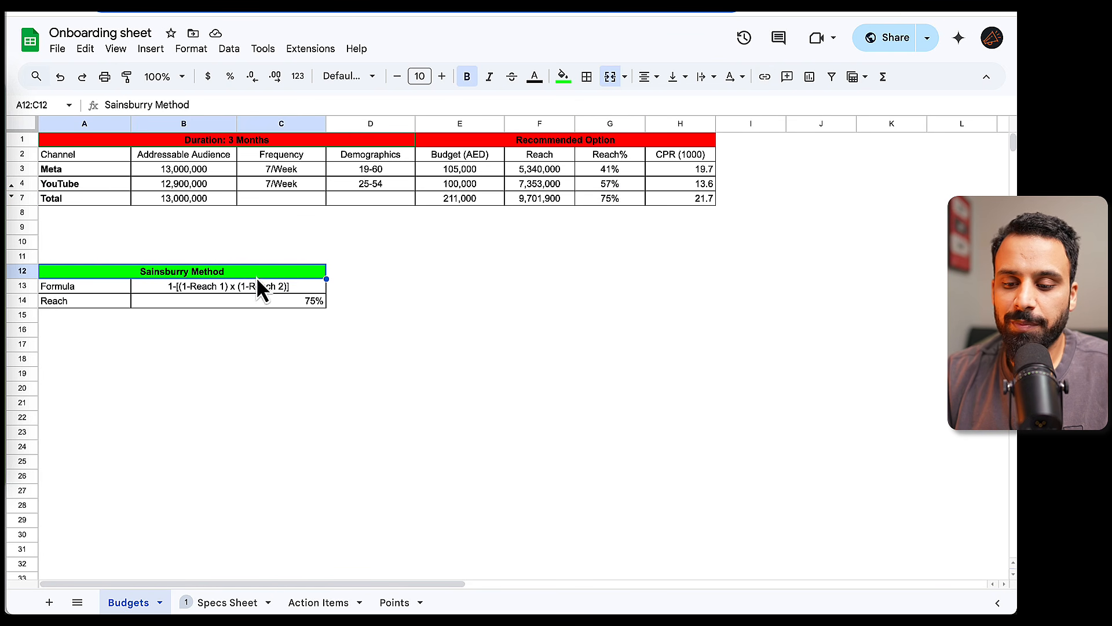
click(155, 330)
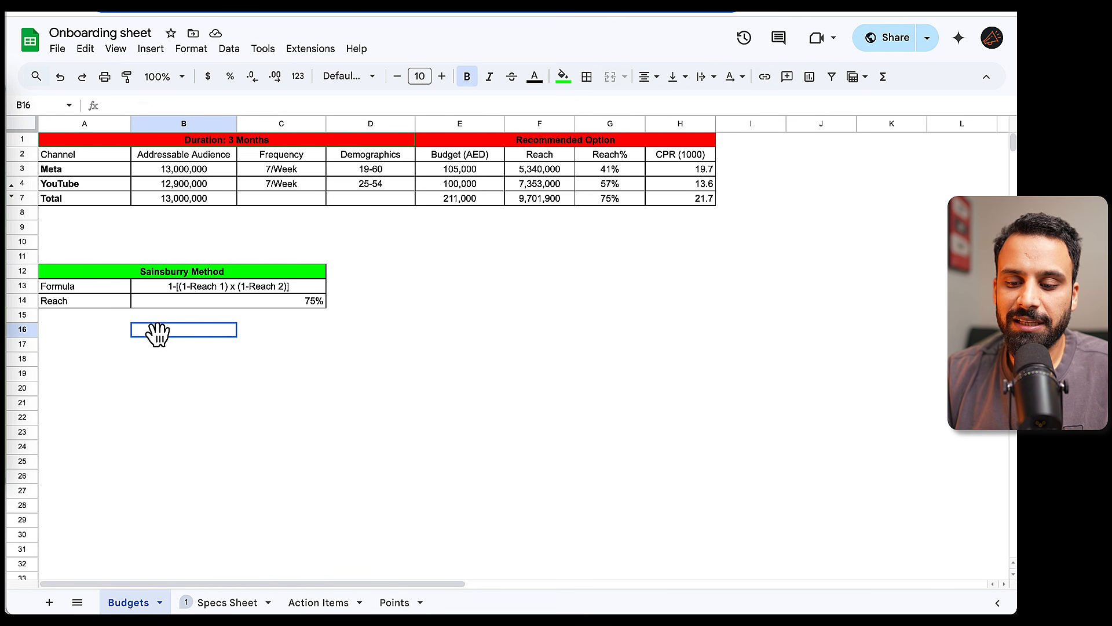
click(263, 290)
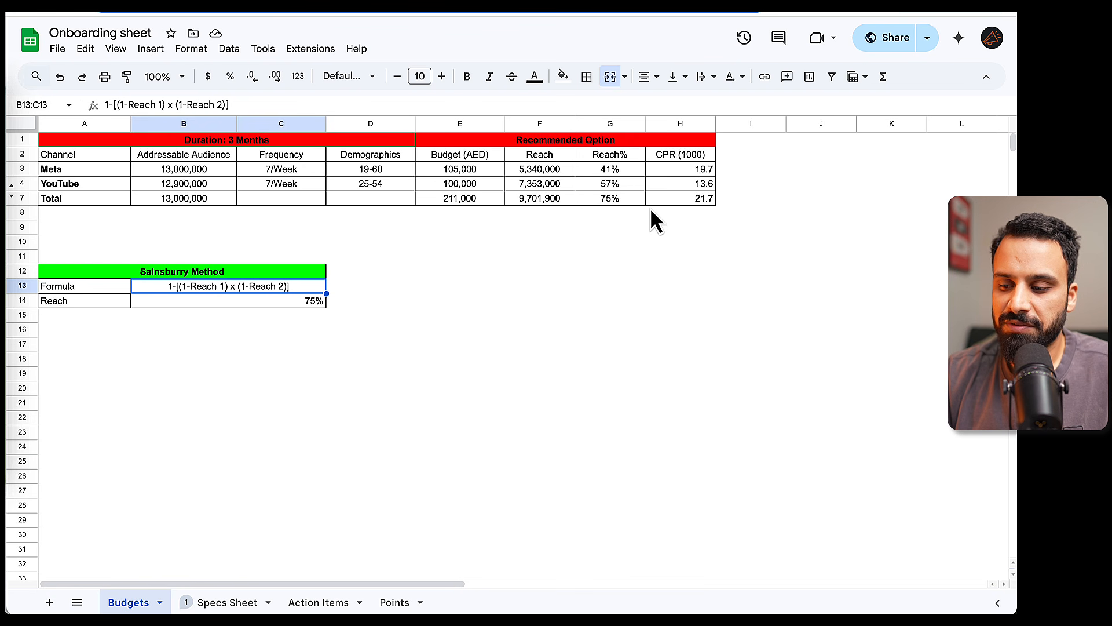
click(295, 304)
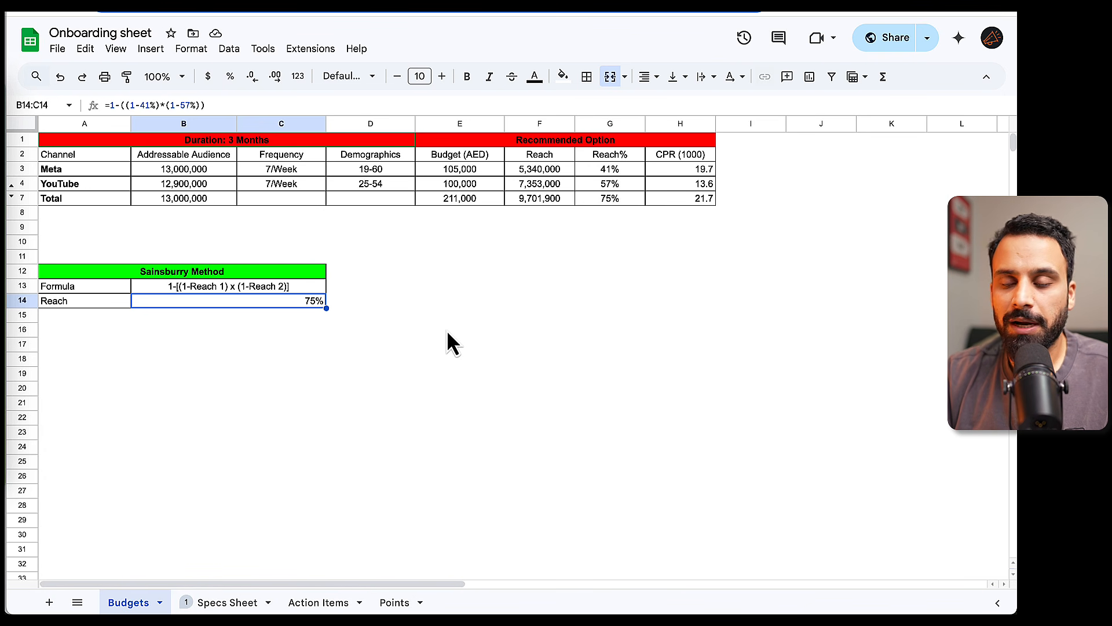
Trace how the total reach and total reach percentage derive from the Sainsburry Method reach and the Meta addressable audience.
click(609, 197)
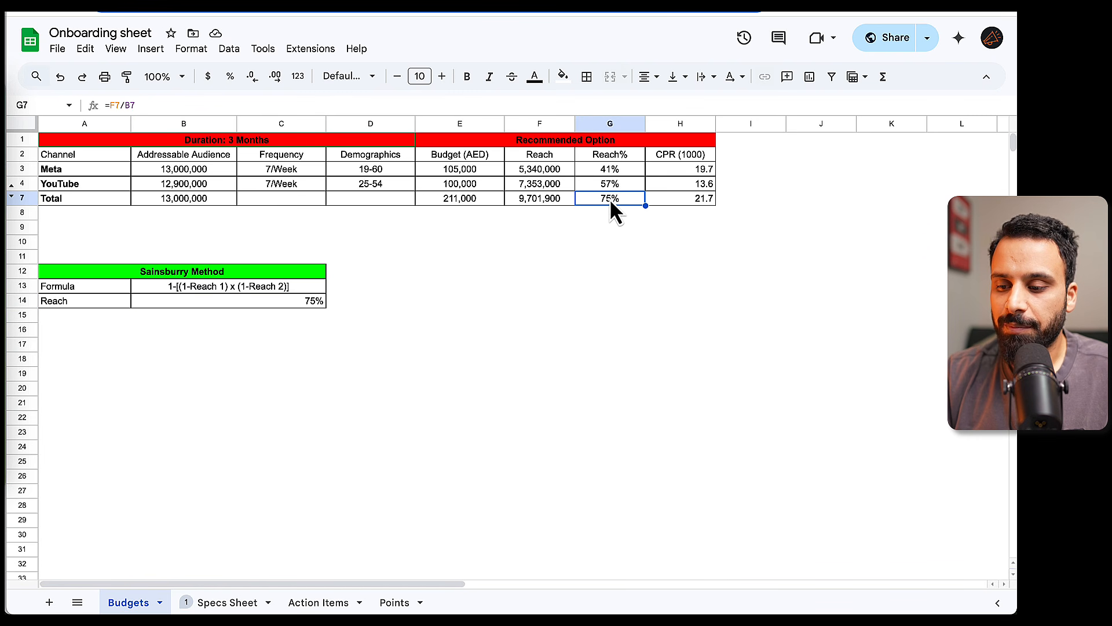
click(536, 200)
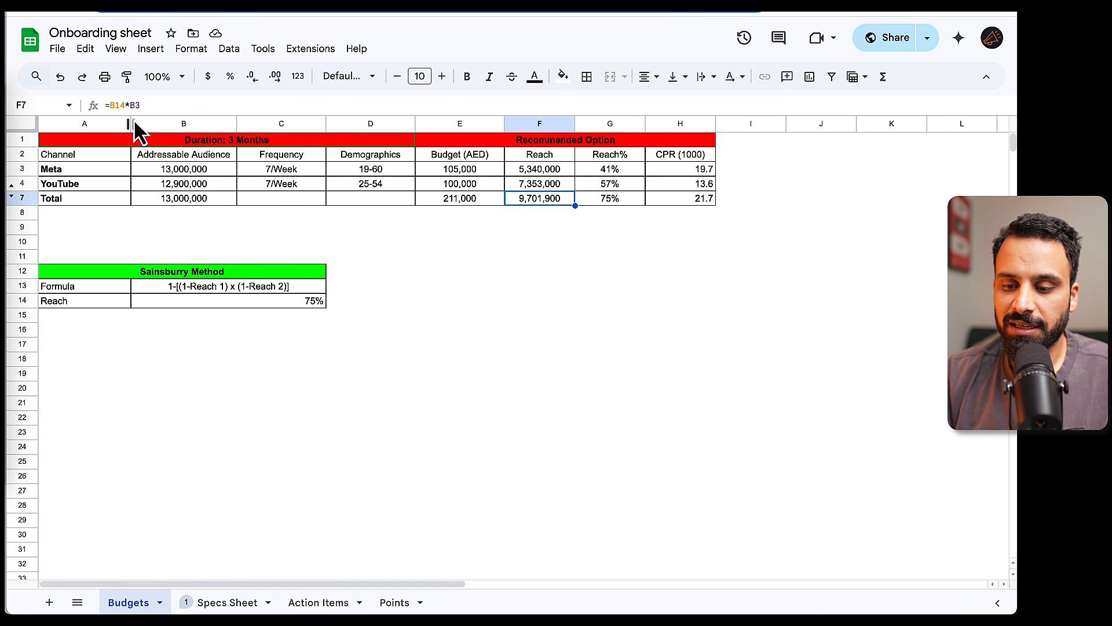
click(605, 198)
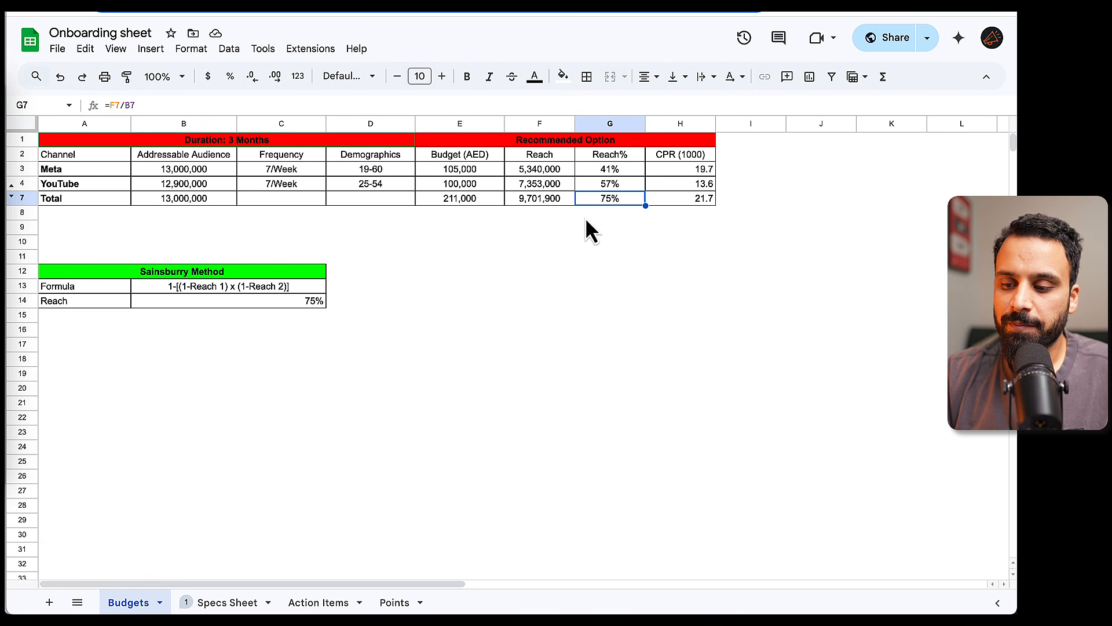
click(549, 203)
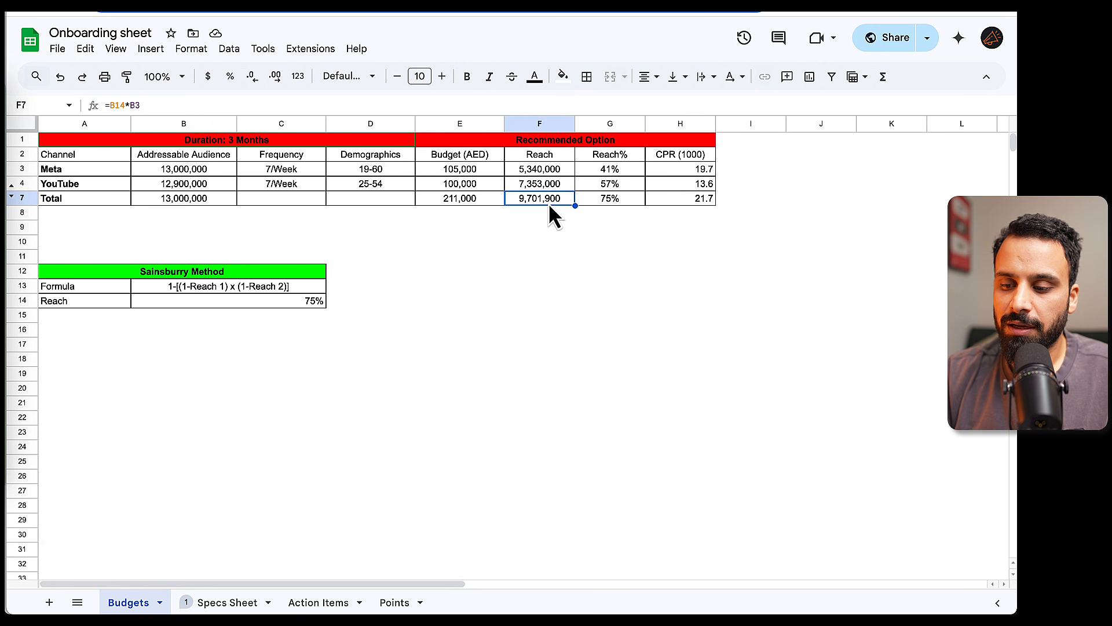
click(609, 200)
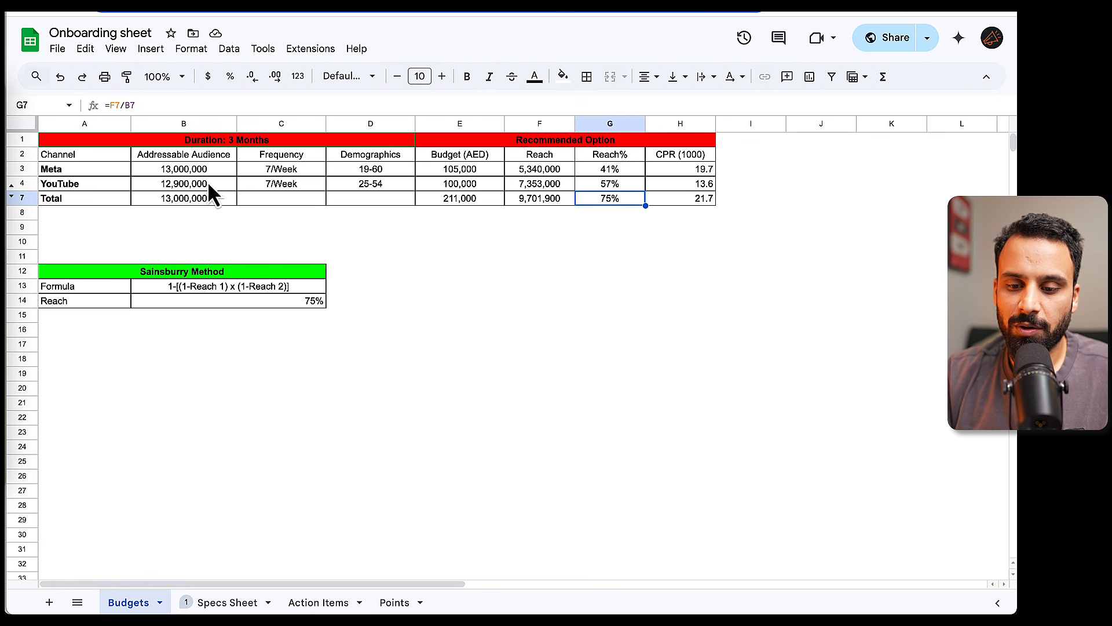
click(186, 172)
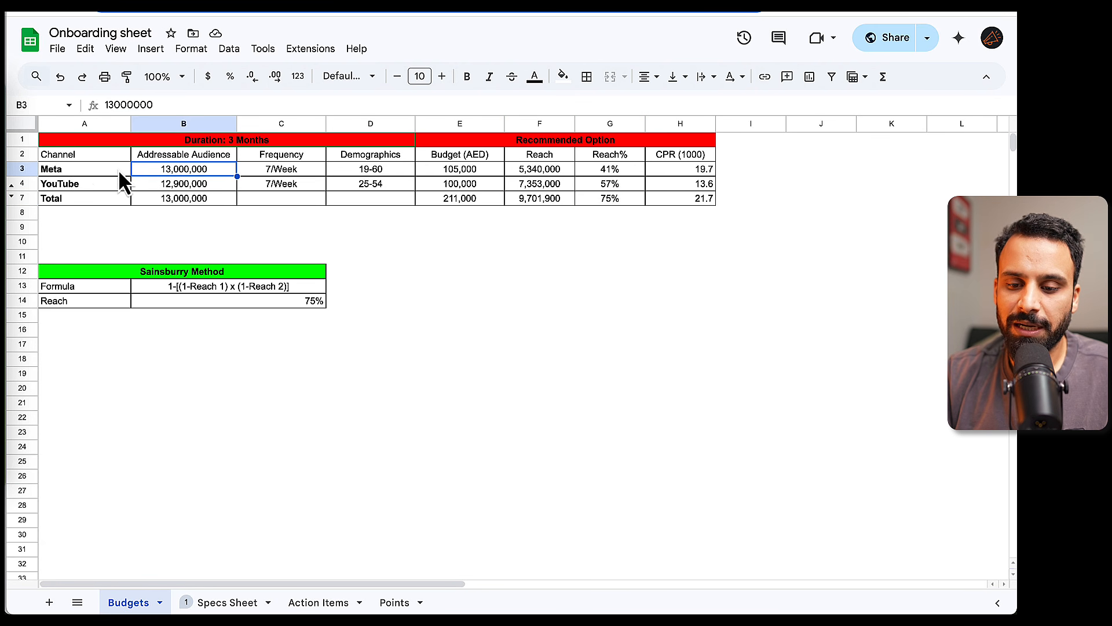
click(614, 200)
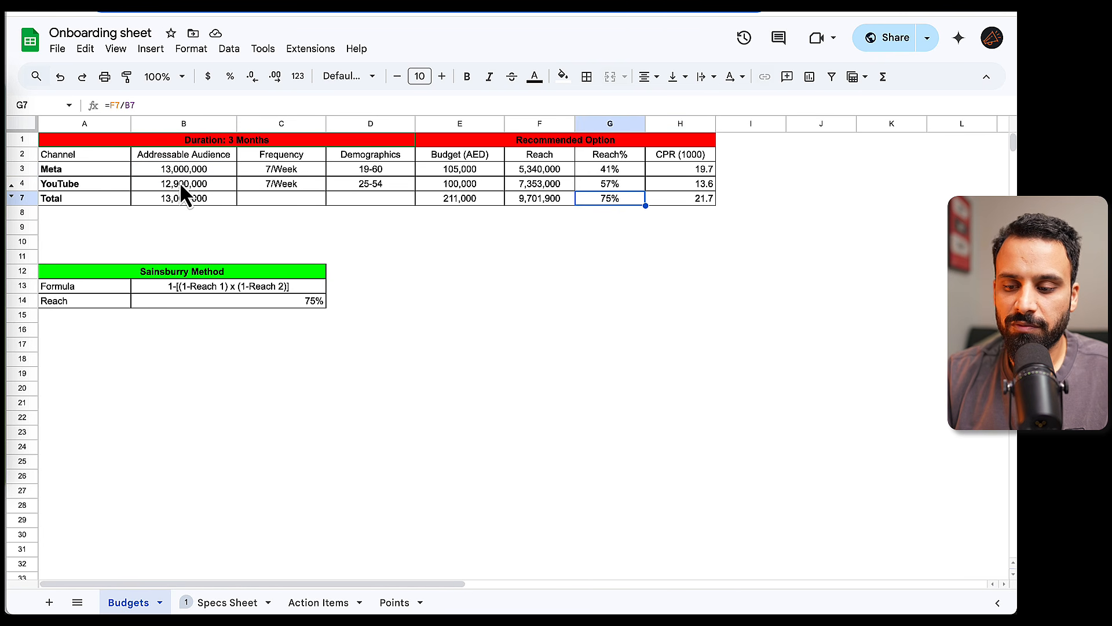
click(550, 199)
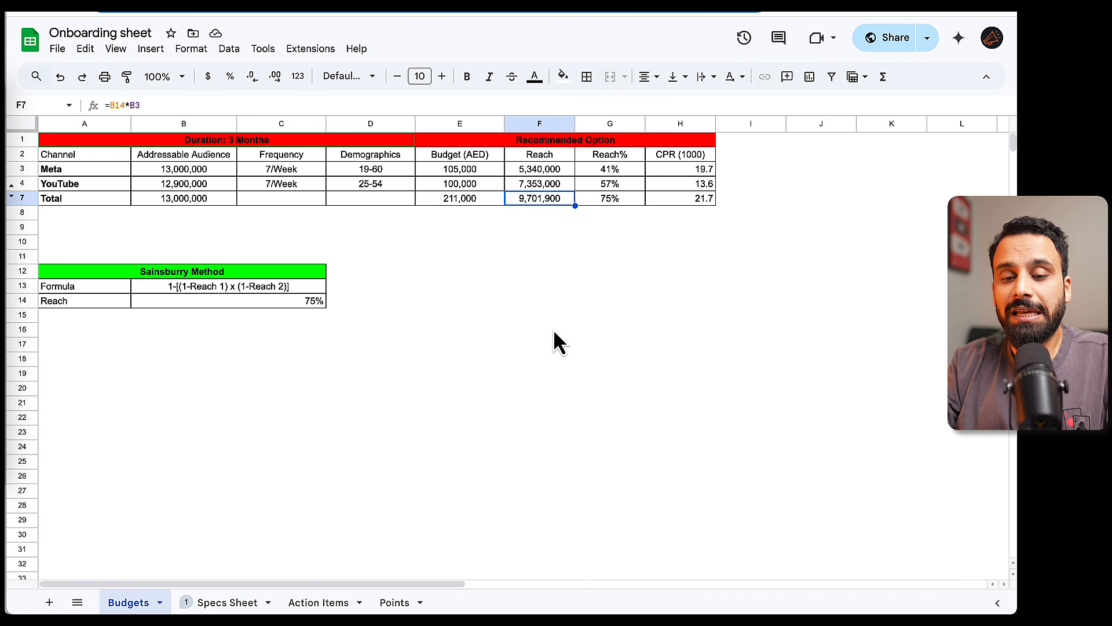
click(301, 300)
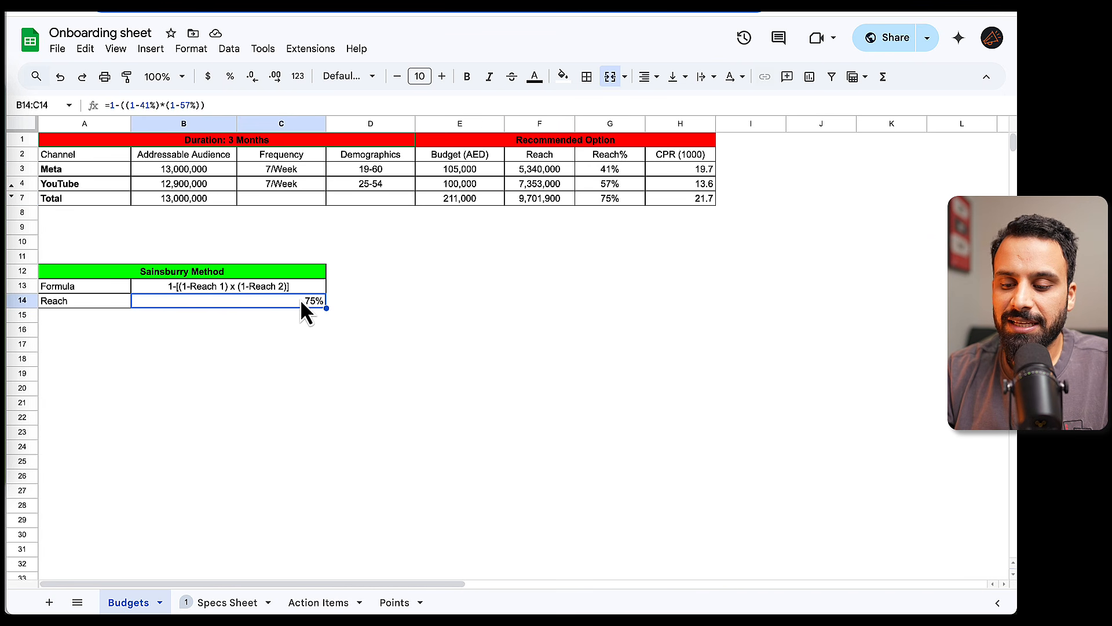